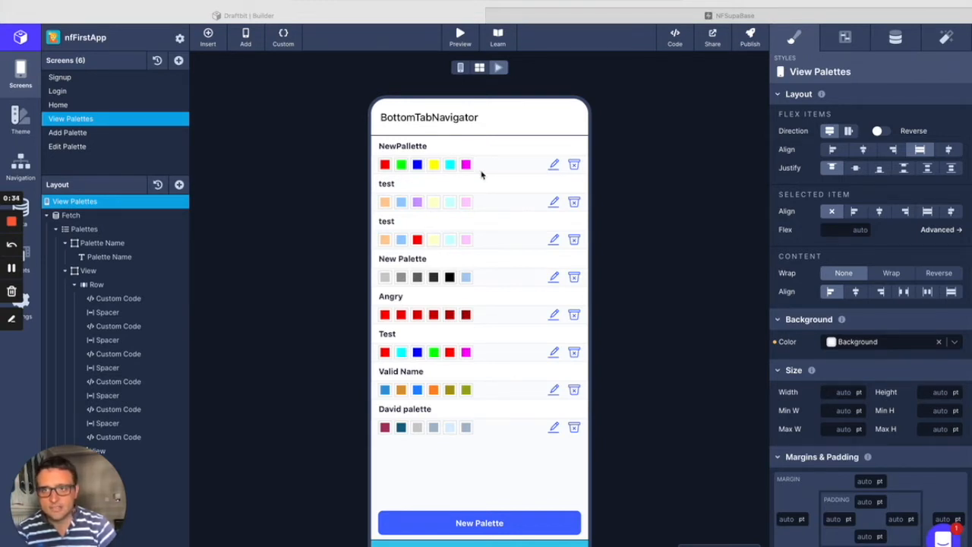
- Open the edit form of the NewPallette palette in the app preview to view its name and colors
click(554, 165)
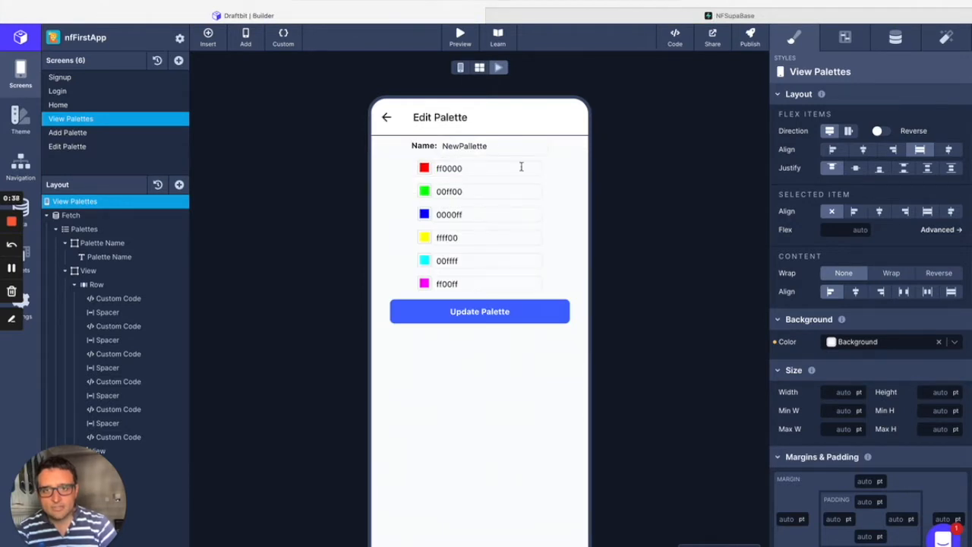
- Open the Add Palette screen and name the palette "My new dummy palette"
click(120, 133)
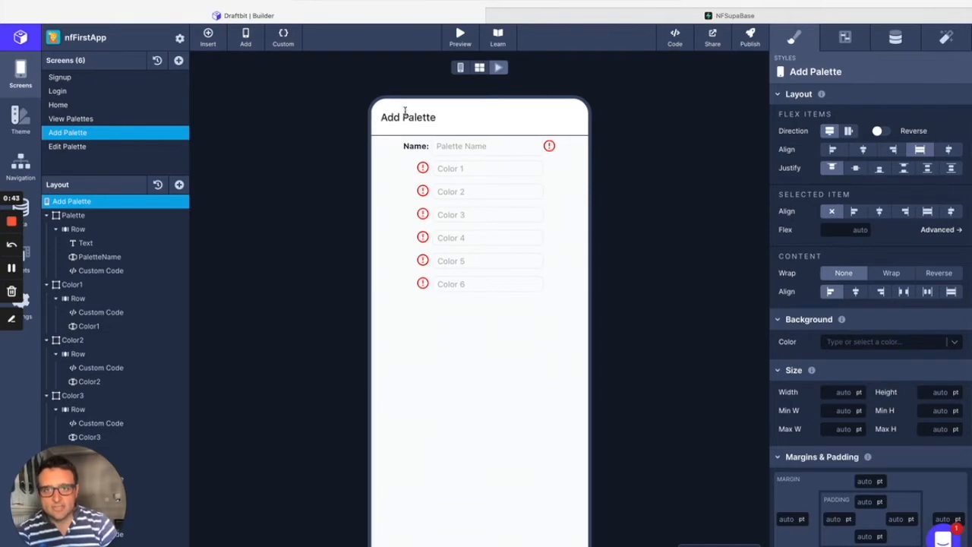
click(470, 146)
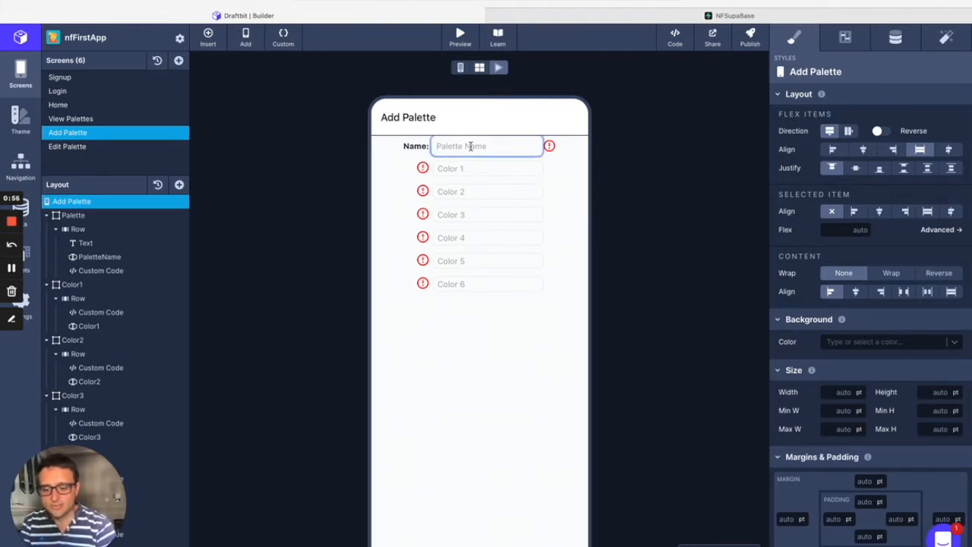
text(My new dummy palette)
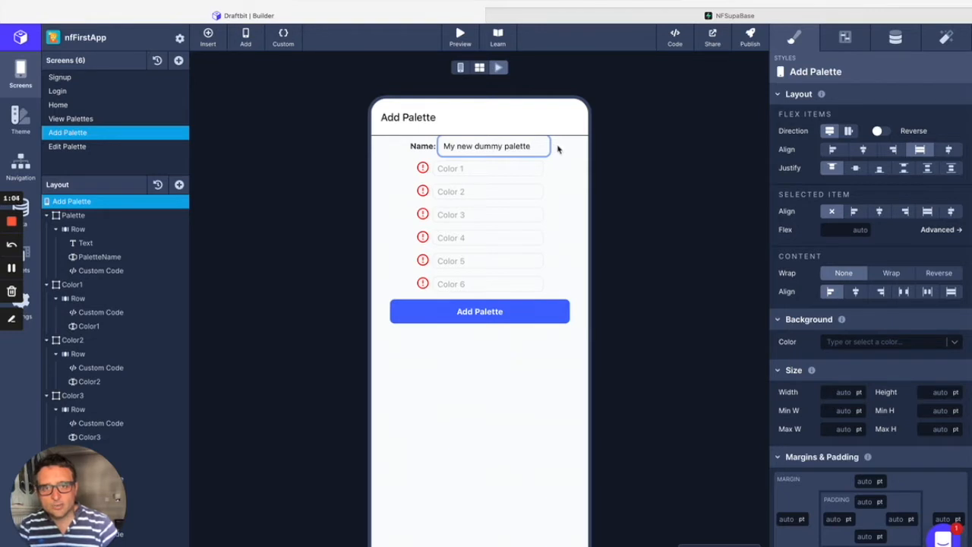
- Try adding the special characters @£$ to the end of the palette name, and remove them again
text(@£$)
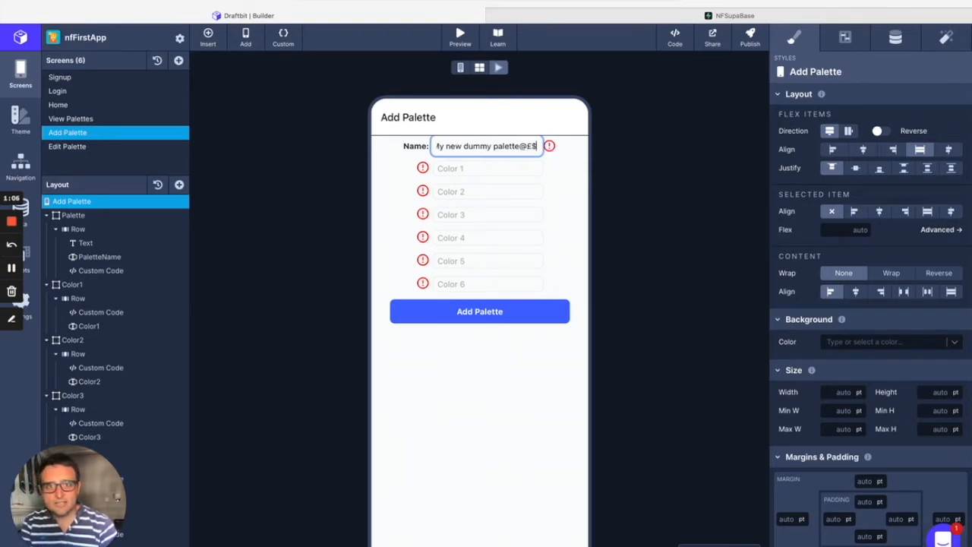
key(BackSpace)
key(BackSpace)
key(BackSpace)
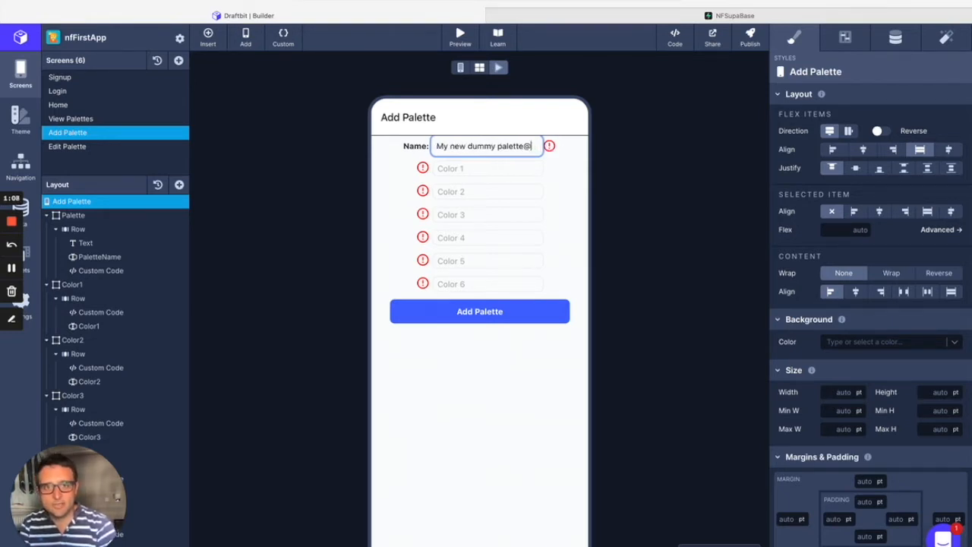
- Set Color 1 of the new palette to ff0000
click(489, 169)
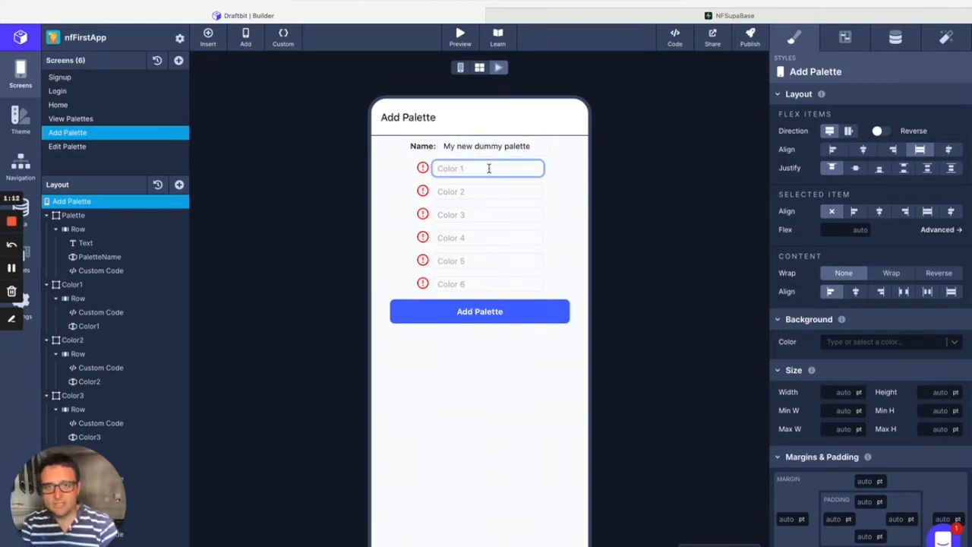
text(ff)
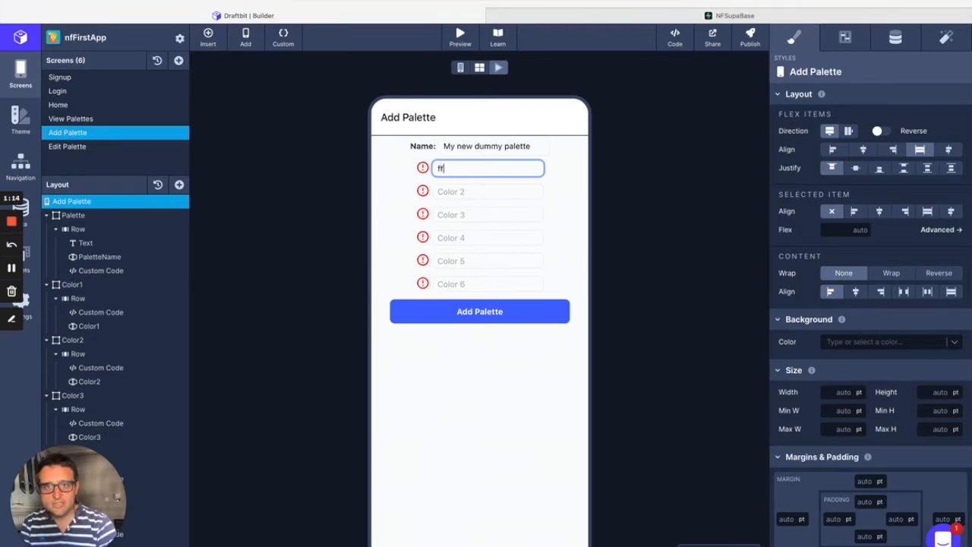
text(0000)
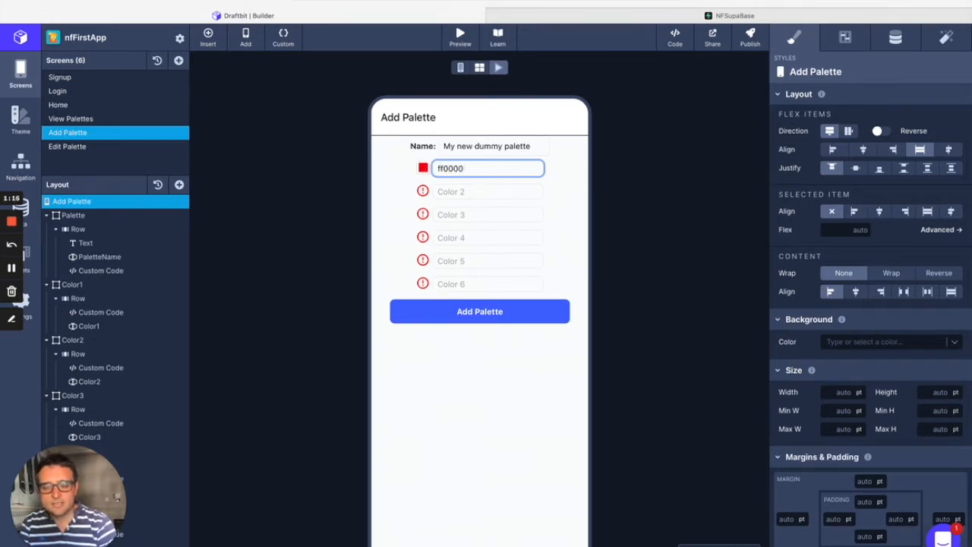
- Test Color 2 with the invalid entries gggg and aaaaaaa, and try to submit the palette with the latter
click(473, 193)
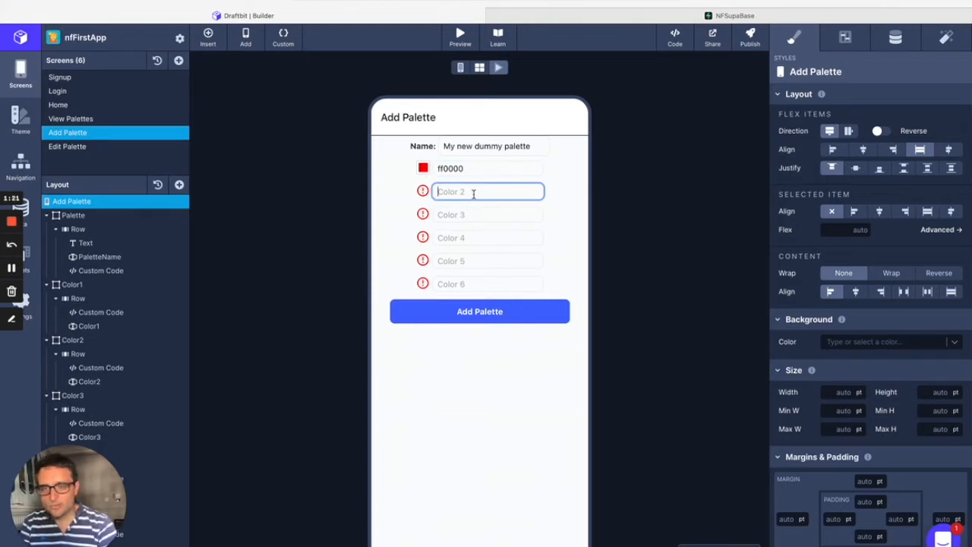
text(gggg)
key(BackSpace)
key(BackSpace)
key(BackSpace)
key(BackSpace)
text(aa)
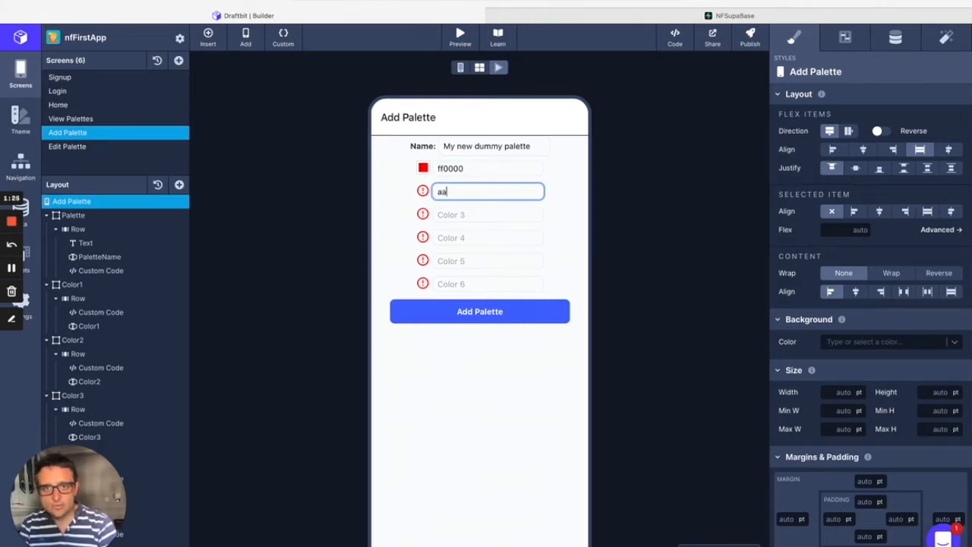
text(aaaaa)
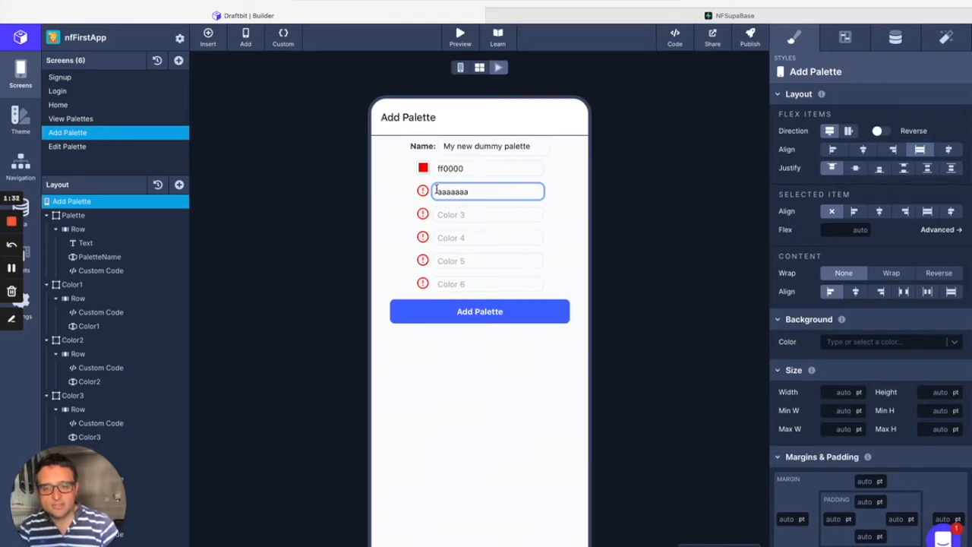
click(460, 312)
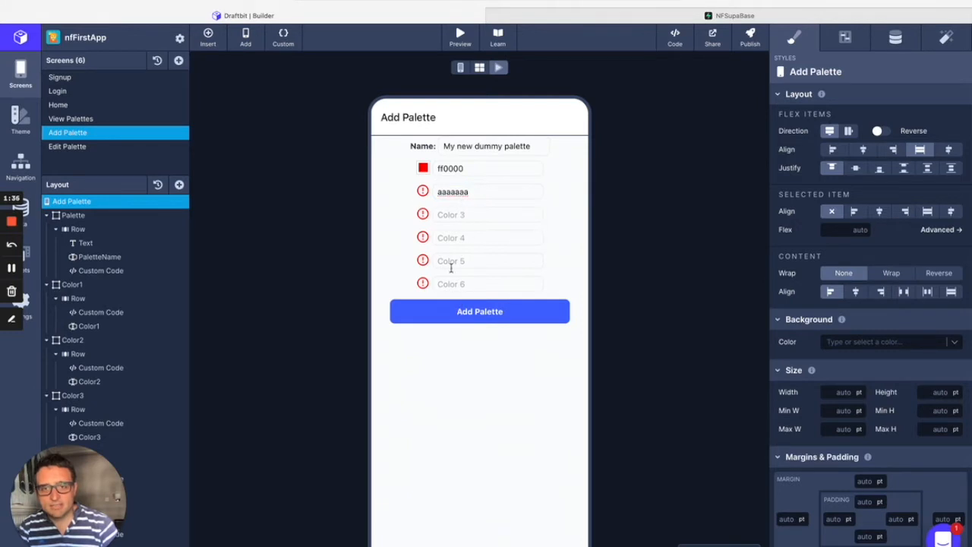
click(481, 310)
- Replace the Color 2 entry with 00ff00 and set Color 3 to 0000ff
drag(474, 194, 412, 185)
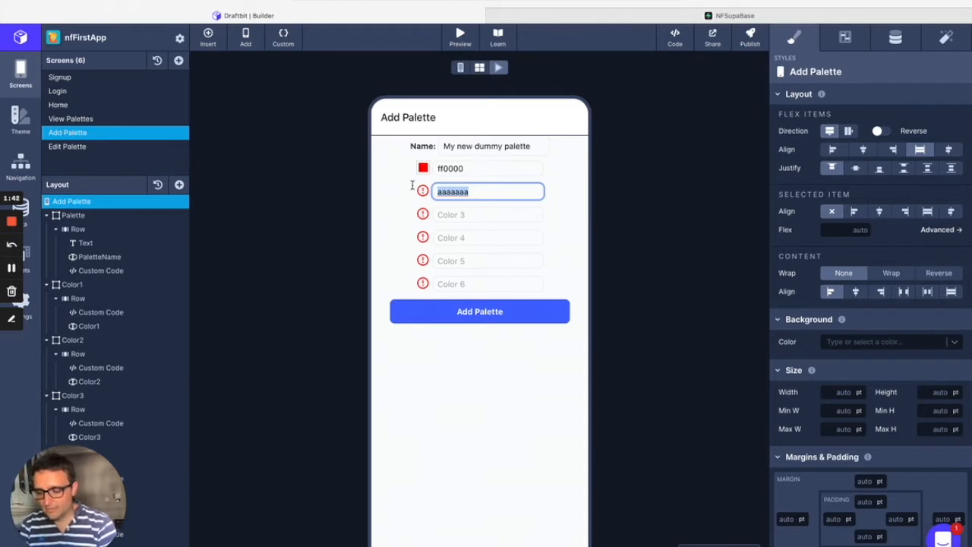
text(00ff00)
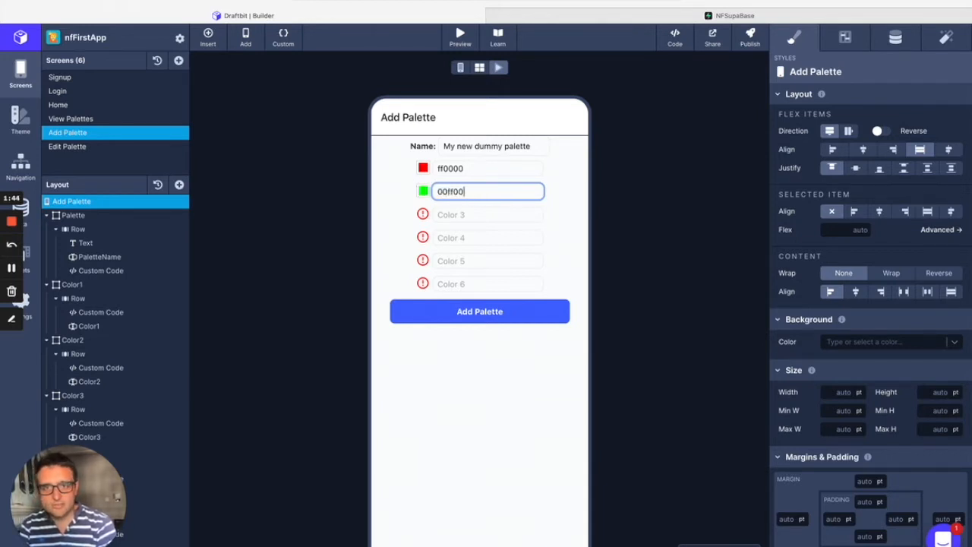
key(Tab)
text(0000ff)
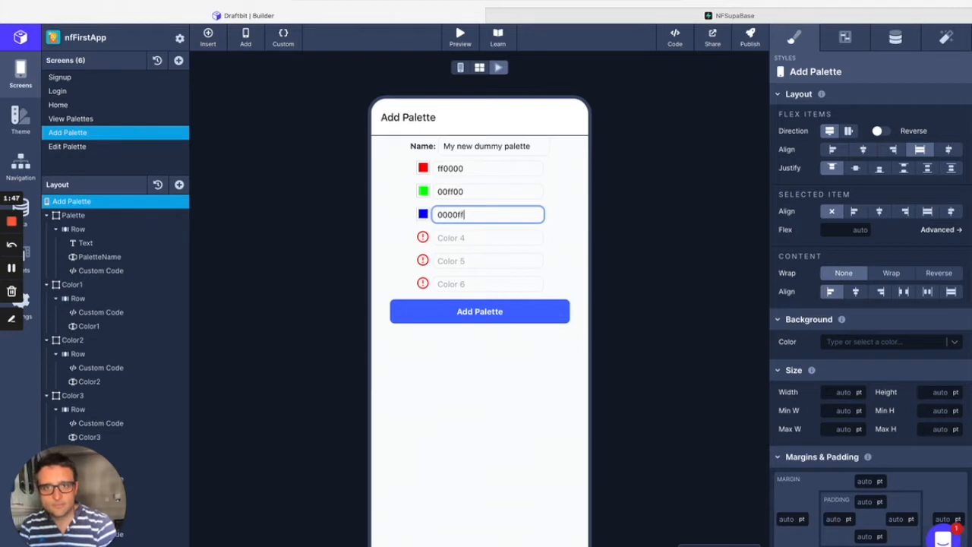
- Set Color 4 to aaffaa and Color 5 to ffaaff
key(Tab)
text(aaffaa)
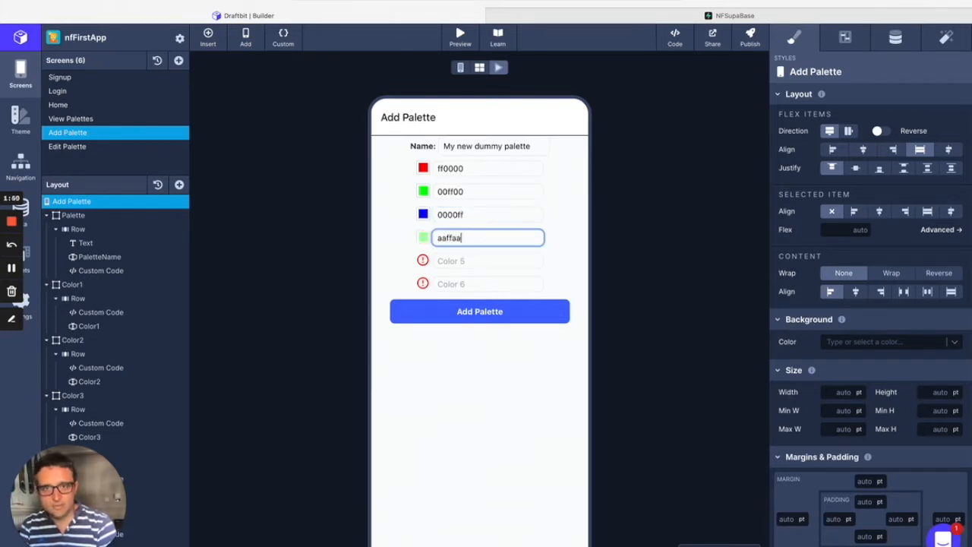
key(Tab)
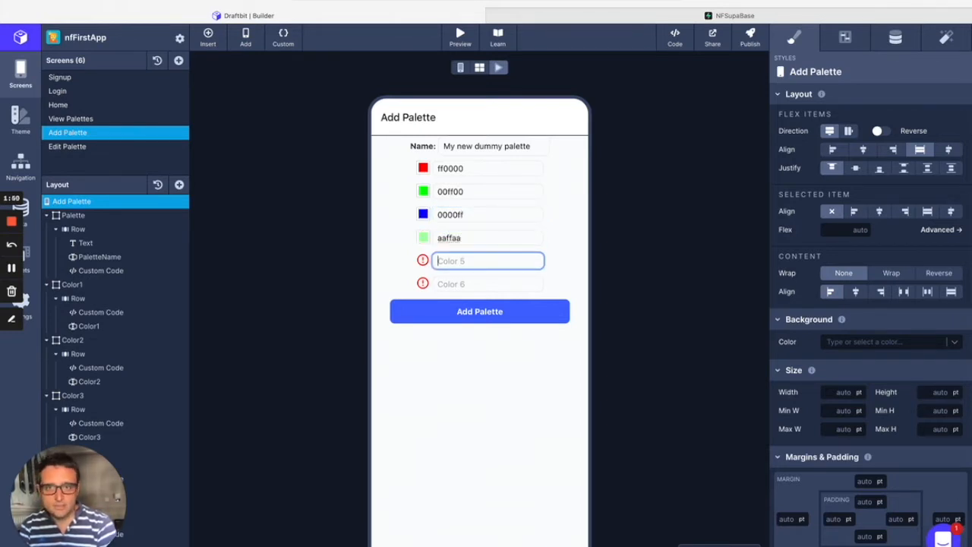
text(ffaaff)
- Set Color 6 of the new palette to aaffff
key(Tab)
text(f)
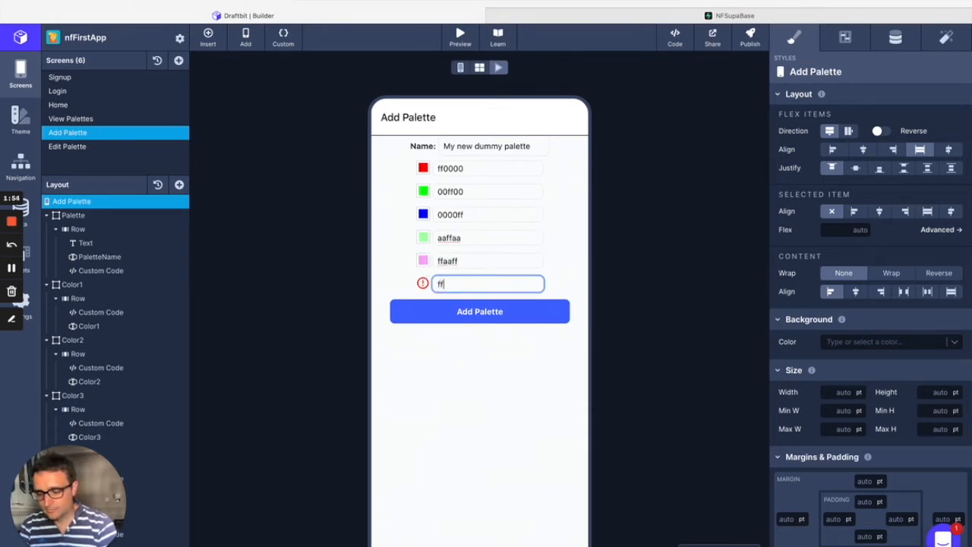
text(f)
key(BackSpace)
key(BackSpace)
text(aaffff)
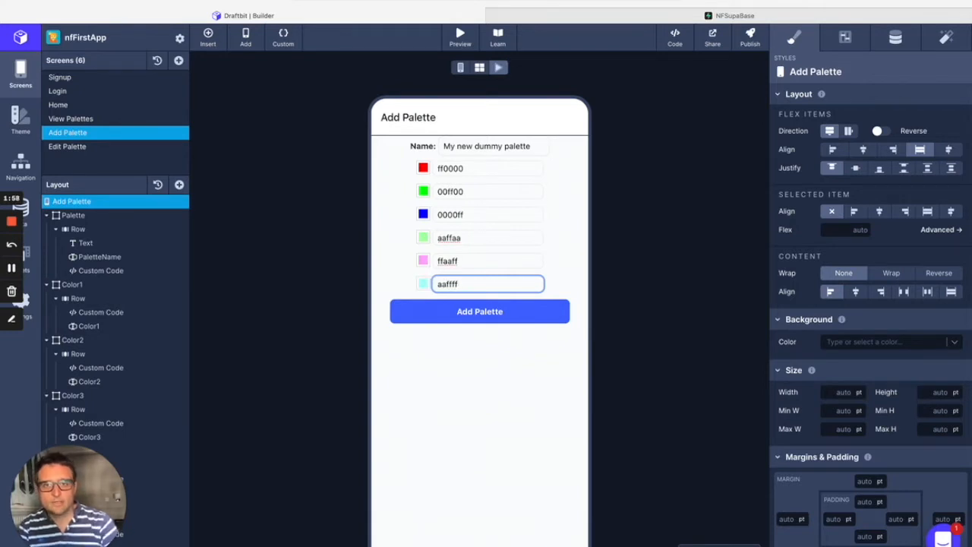
- Submit the new palette and open the View Palettes screen to check for it in the list
click(479, 320)
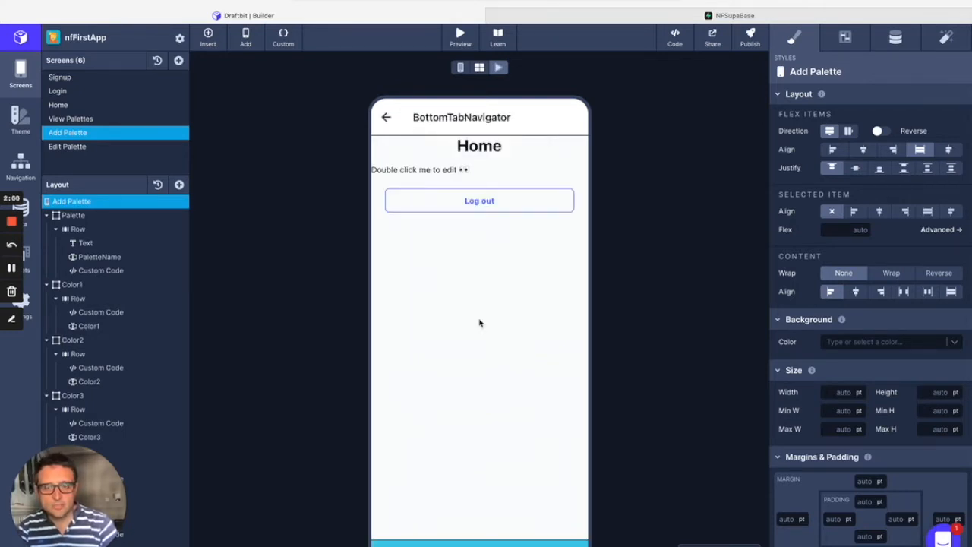
click(112, 122)
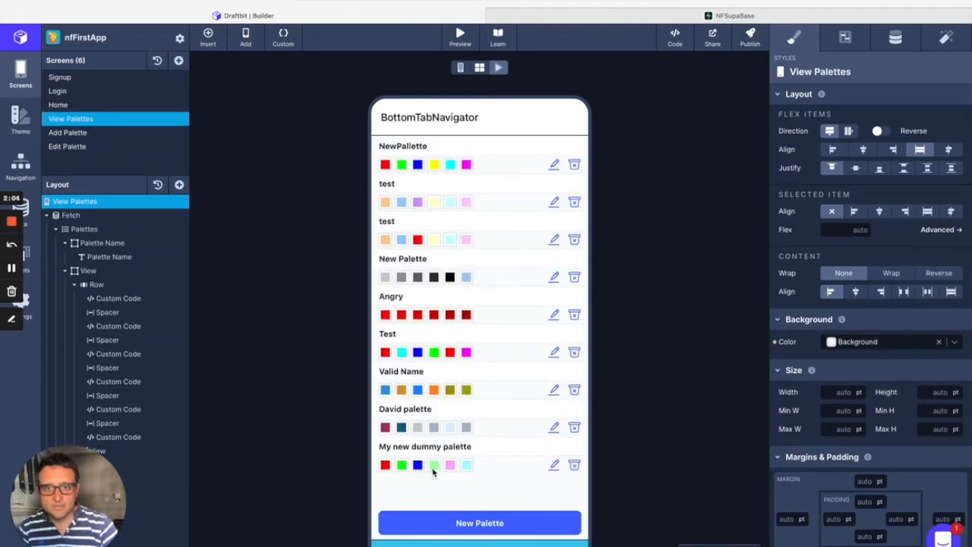
- Add a blank screen to the app and name it "Create Palette"
click(179, 62)
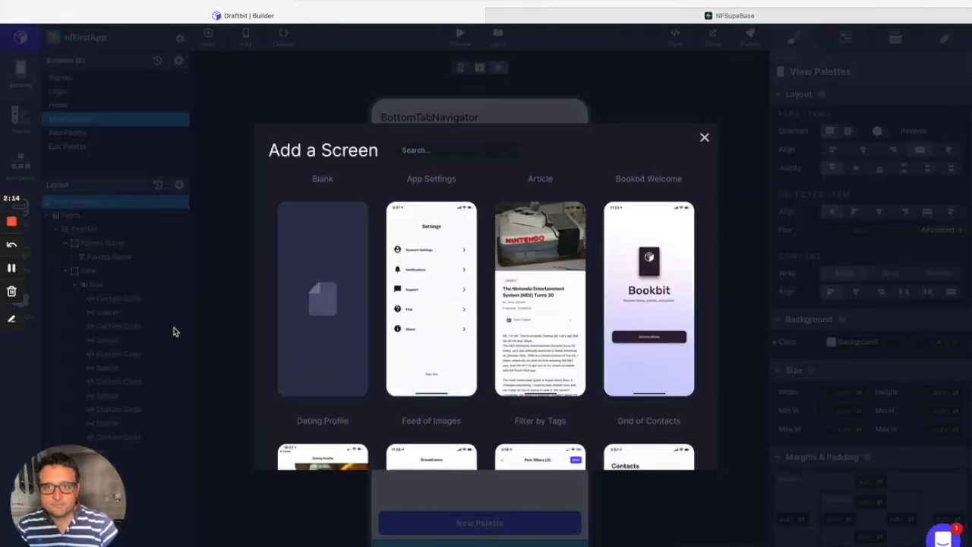
click(314, 307)
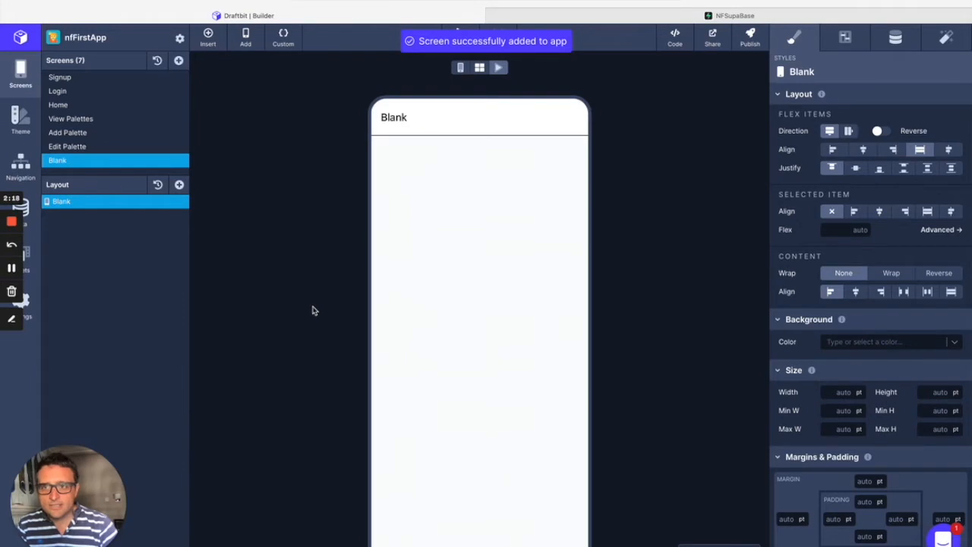
click(844, 37)
drag(887, 120, 847, 120)
text(C)
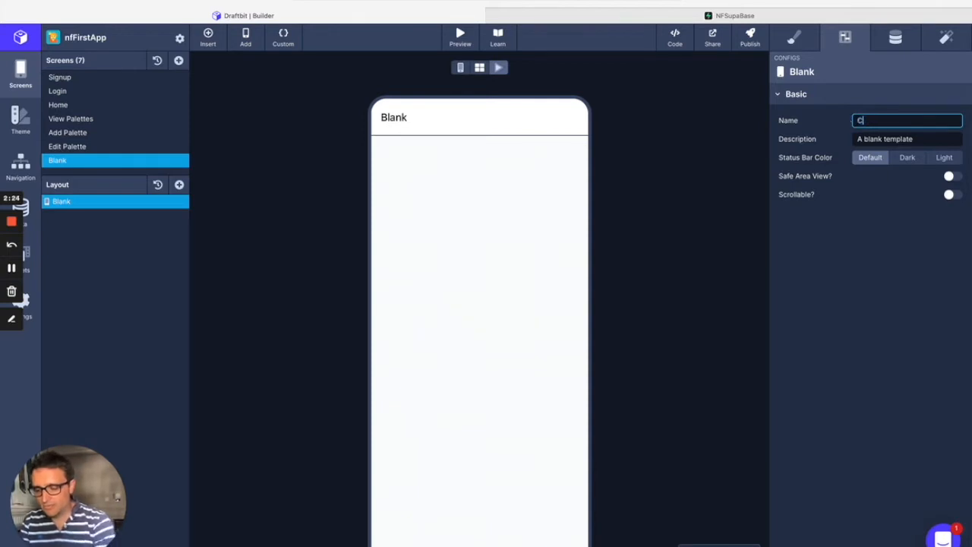
text(reate Palette)
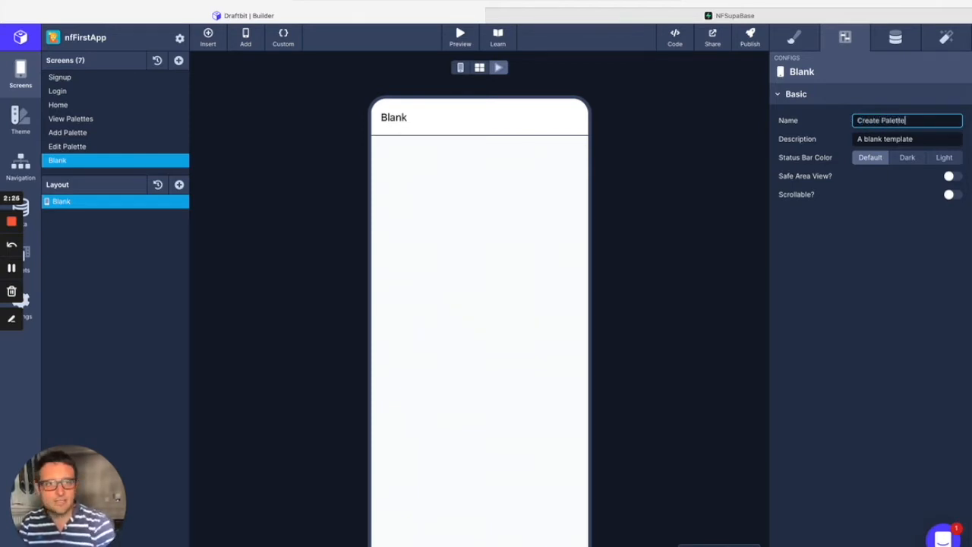
key(Return)
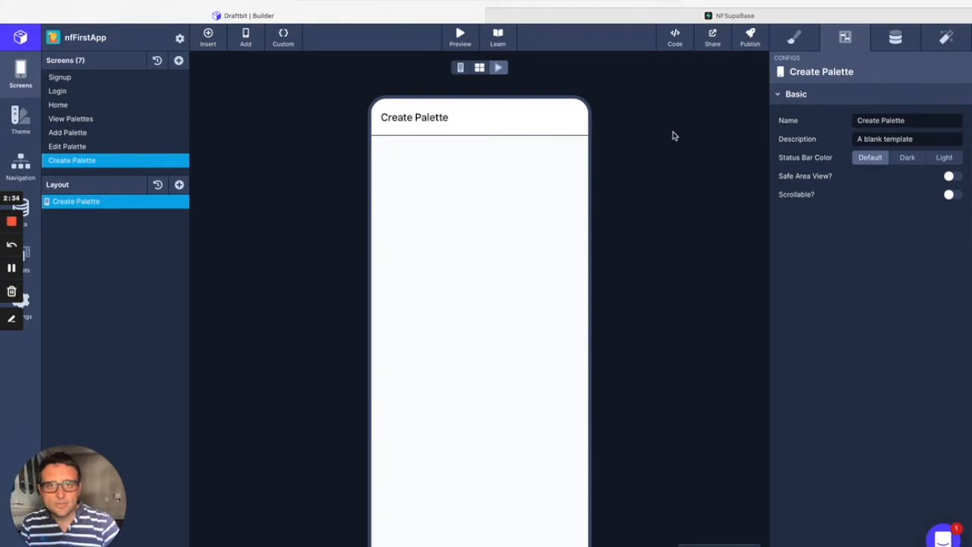
- Add three View components to the Create Palette screen
click(182, 191)
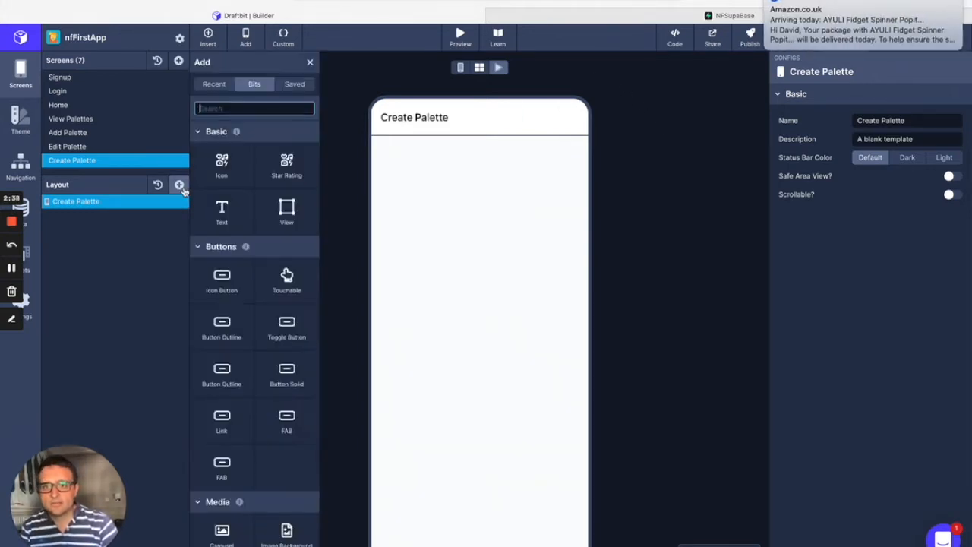
click(266, 218)
click(269, 218)
click(269, 218)
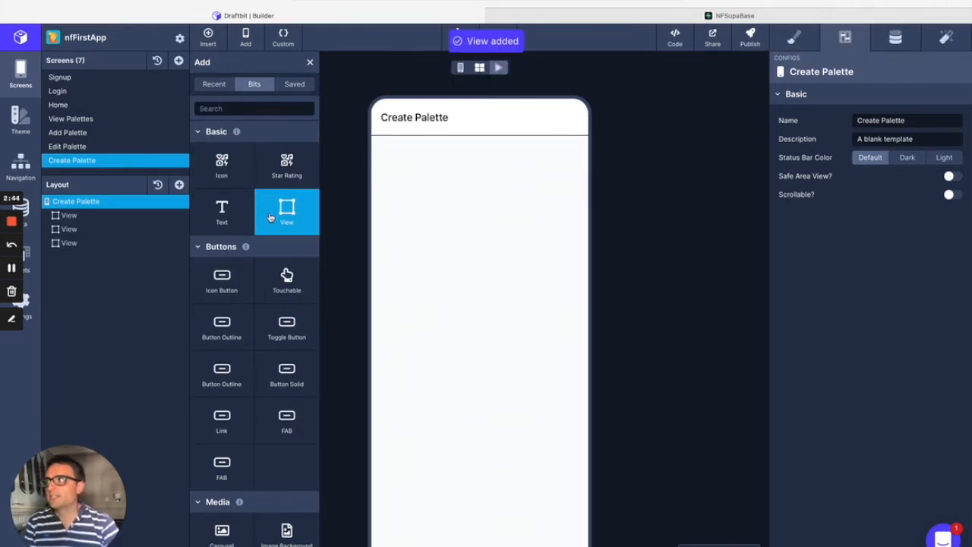
- Add a Row component inside the first View of the Create Palette screen
click(116, 217)
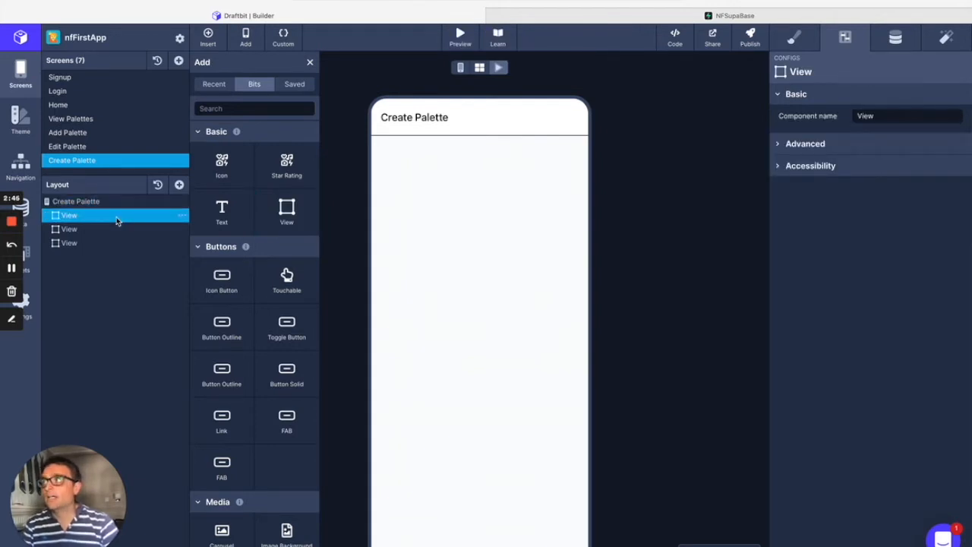
scroll(253, 318, down, 3)
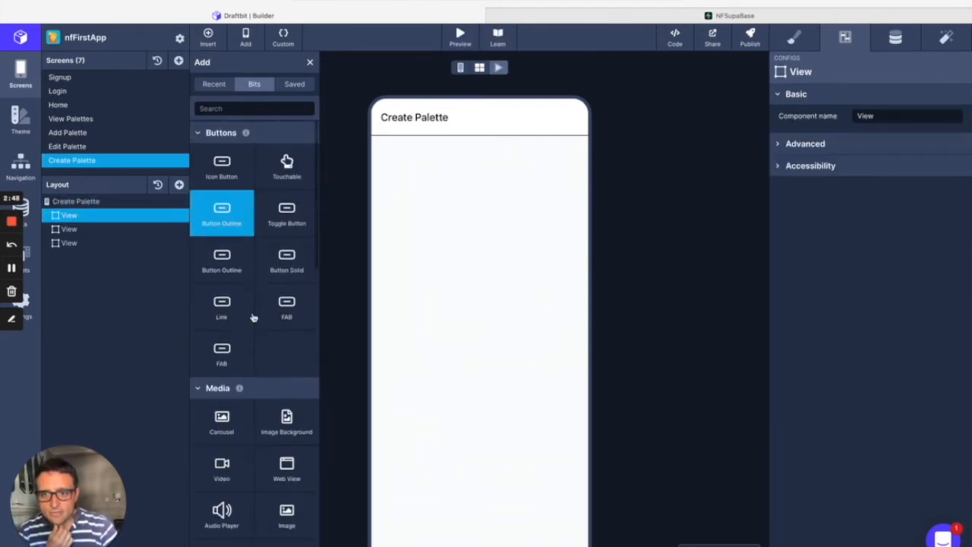
scroll(254, 317, down, 5)
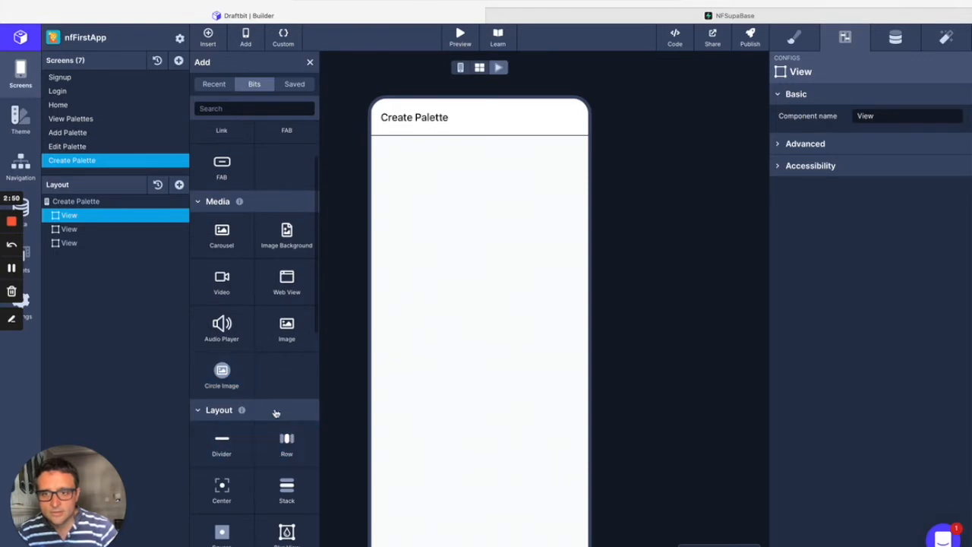
click(298, 440)
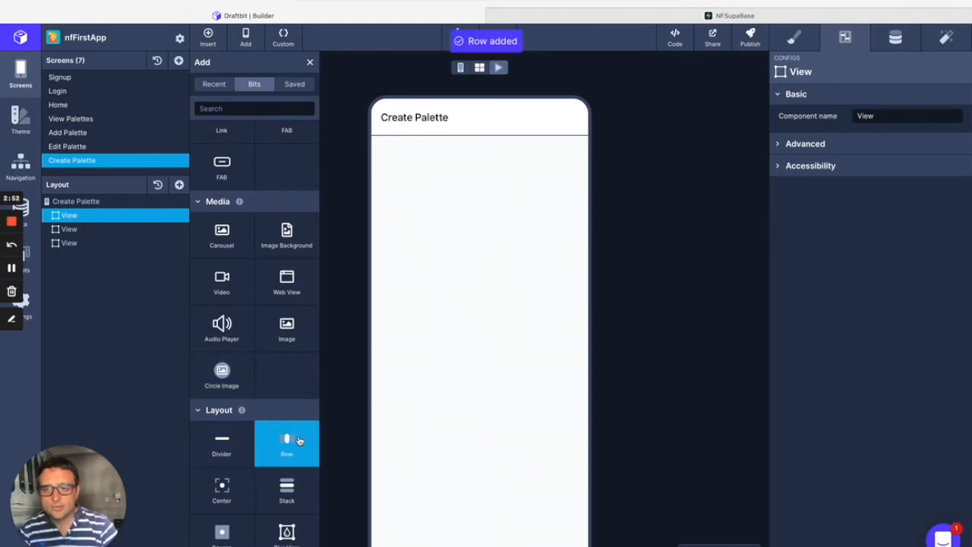
- Add a Text component inside the Row of the first View
click(96, 229)
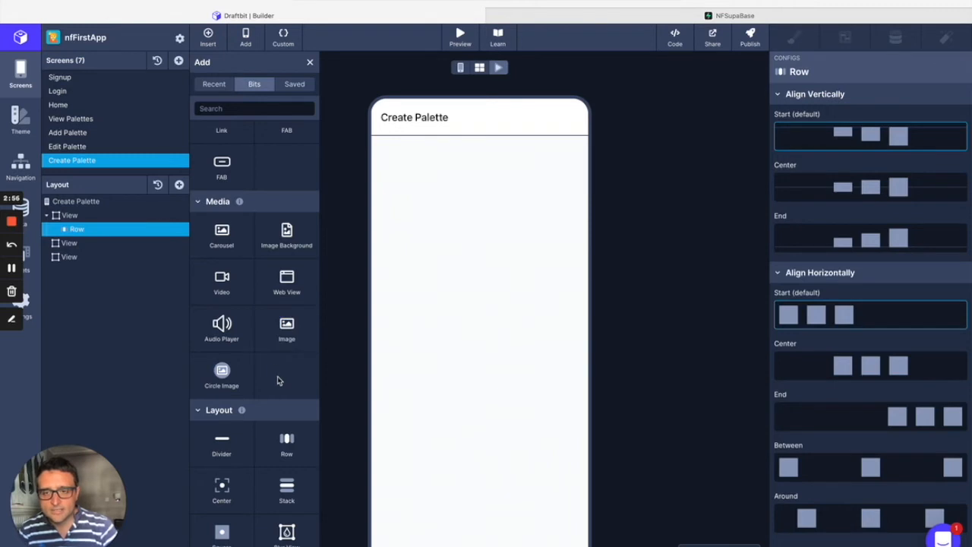
scroll(278, 381, down, 5)
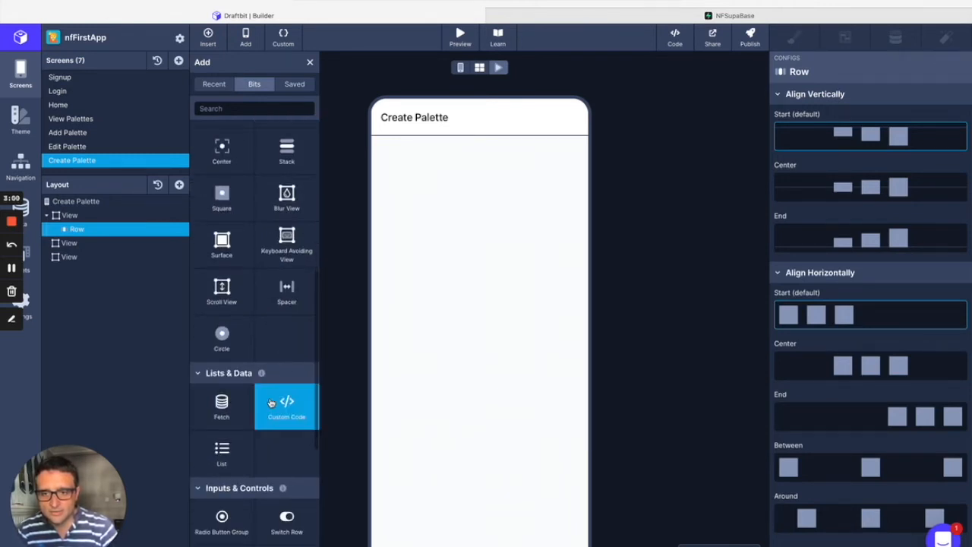
scroll(281, 401, down, 4)
scroll(270, 403, up, 5)
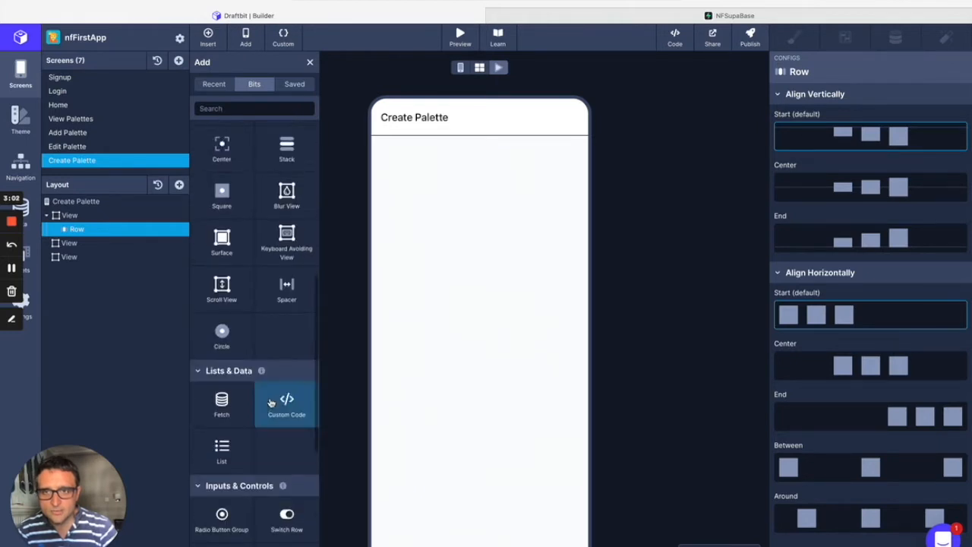
scroll(271, 403, up, 5)
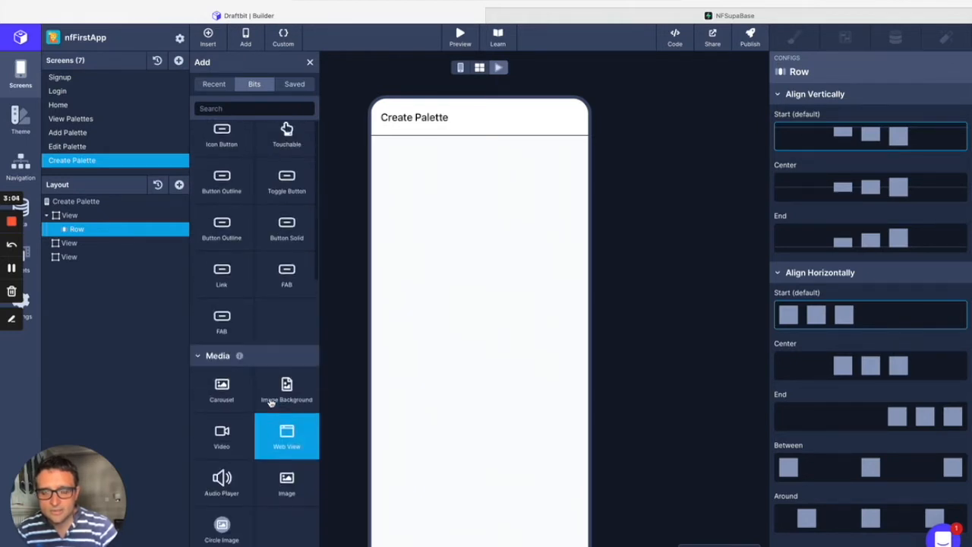
click(220, 210)
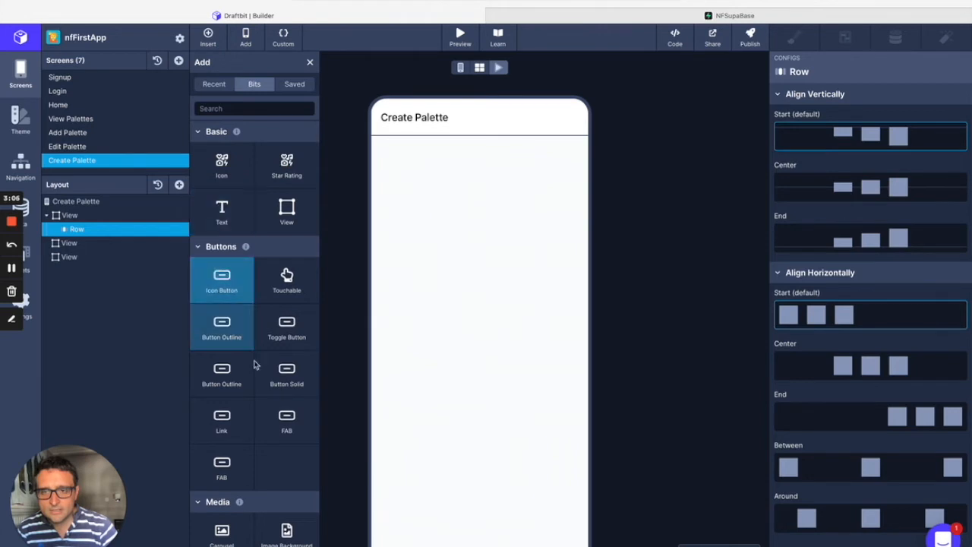
- Add a Text Input and a Custom Code component to the first View's Row, after the Text
scroll(259, 357, down, 4)
scroll(268, 394, down, 10)
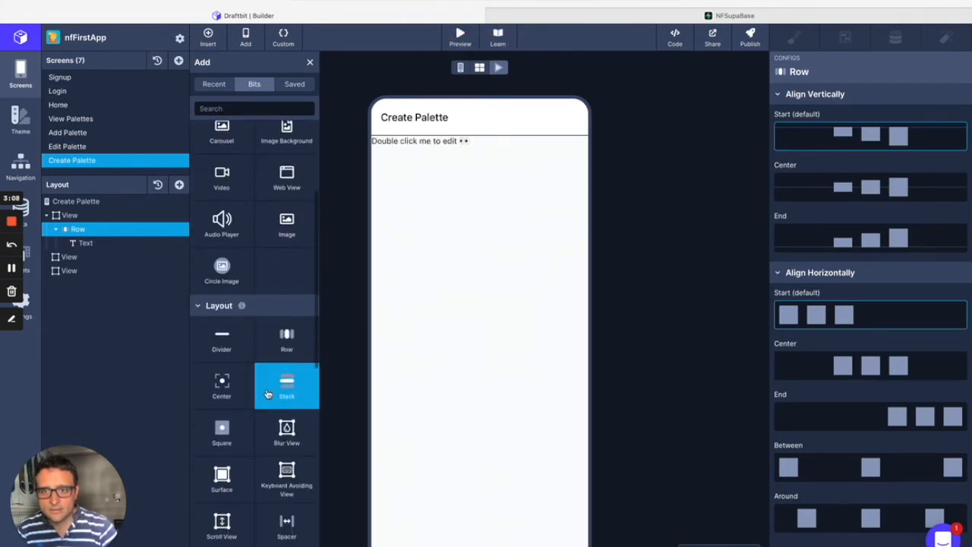
scroll(267, 394, down, 5)
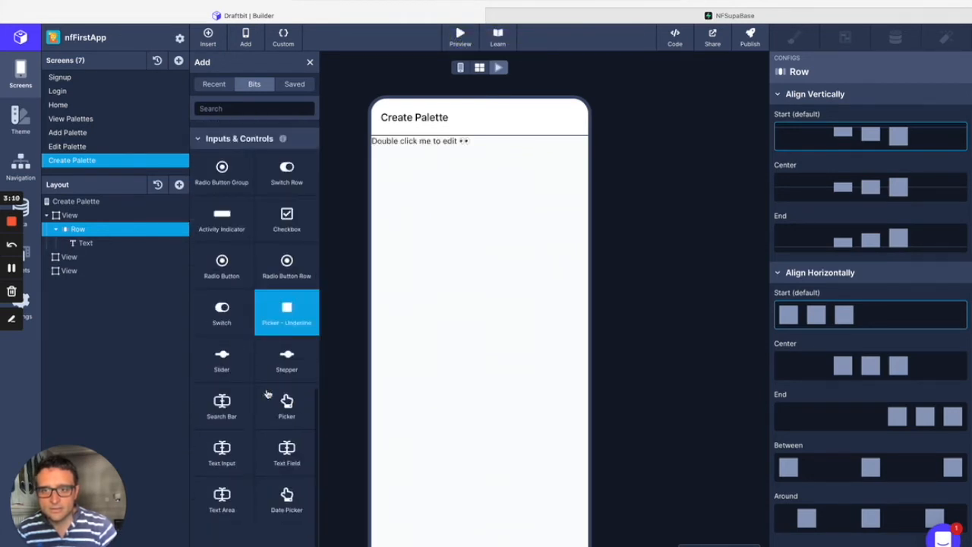
click(218, 456)
scroll(270, 403, up, 5)
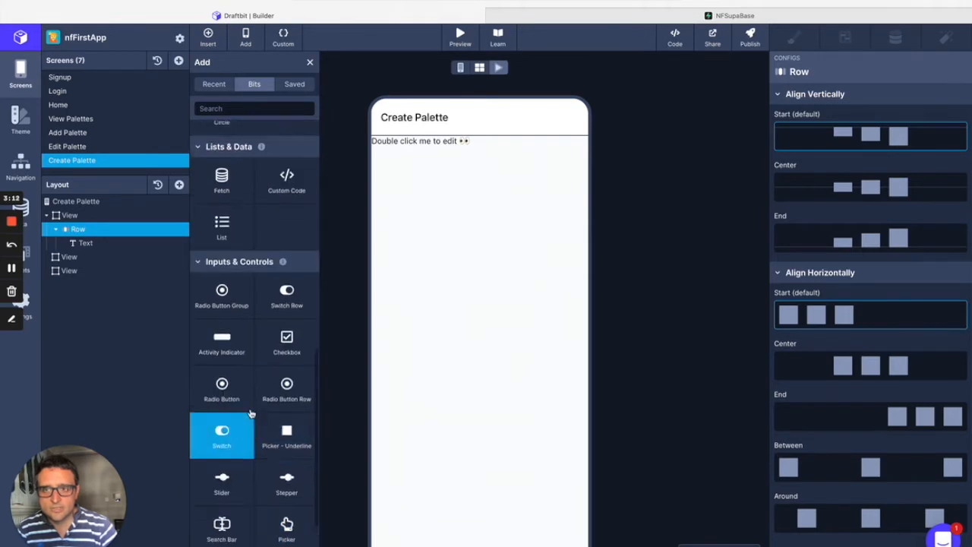
click(284, 226)
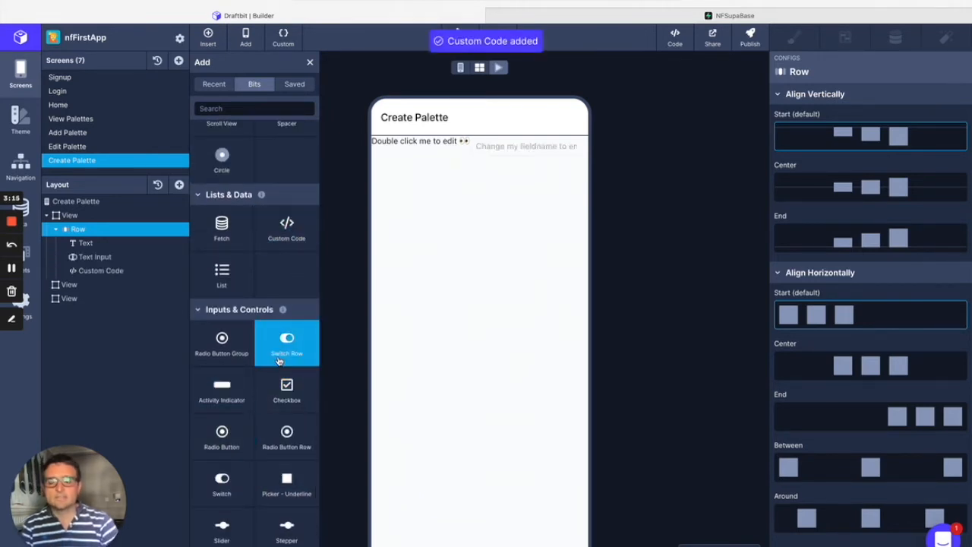
- Add a Custom Code and a Text Input component to the second View
click(107, 286)
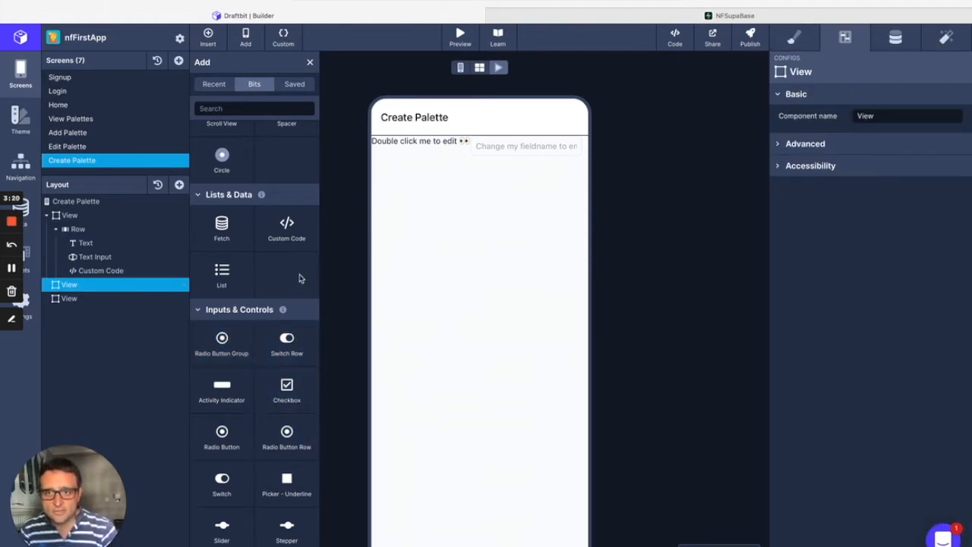
click(291, 239)
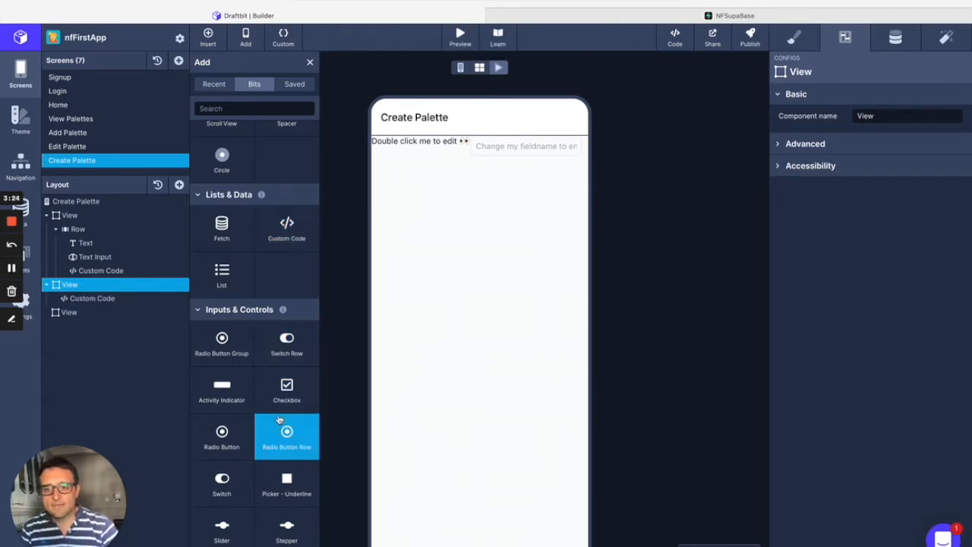
scroll(285, 441, down, 3)
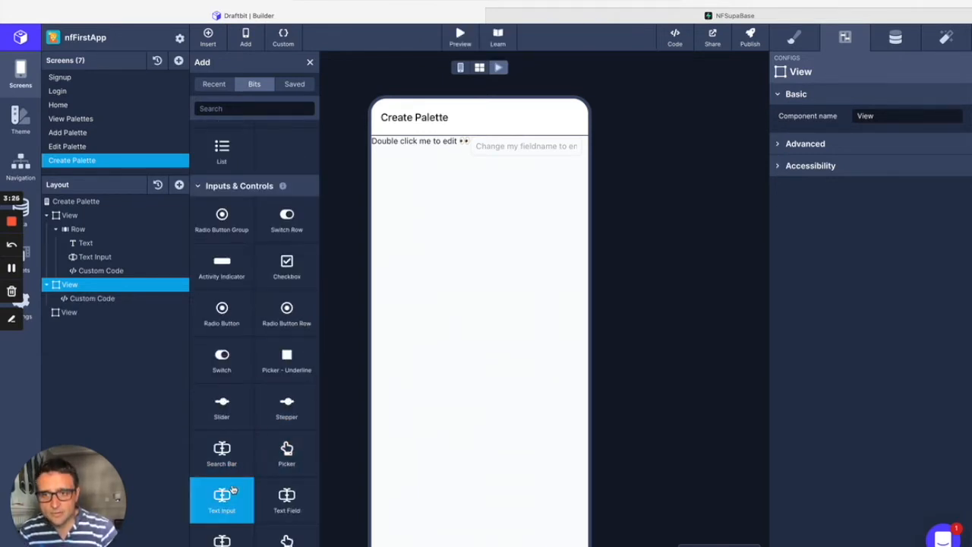
click(89, 283)
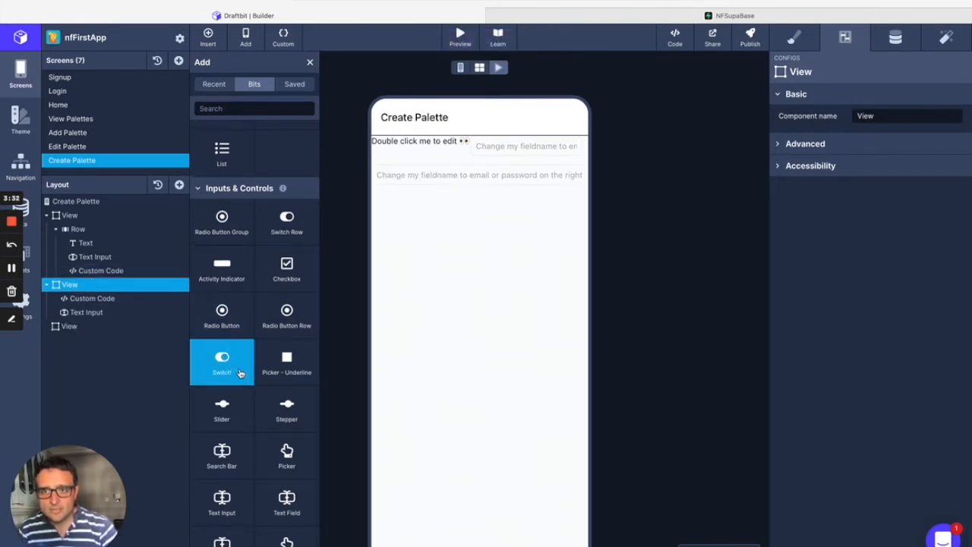
- Add a Row to the second View and move its Custom Code and Text Input components into that Row
scroll(236, 365, up, 6)
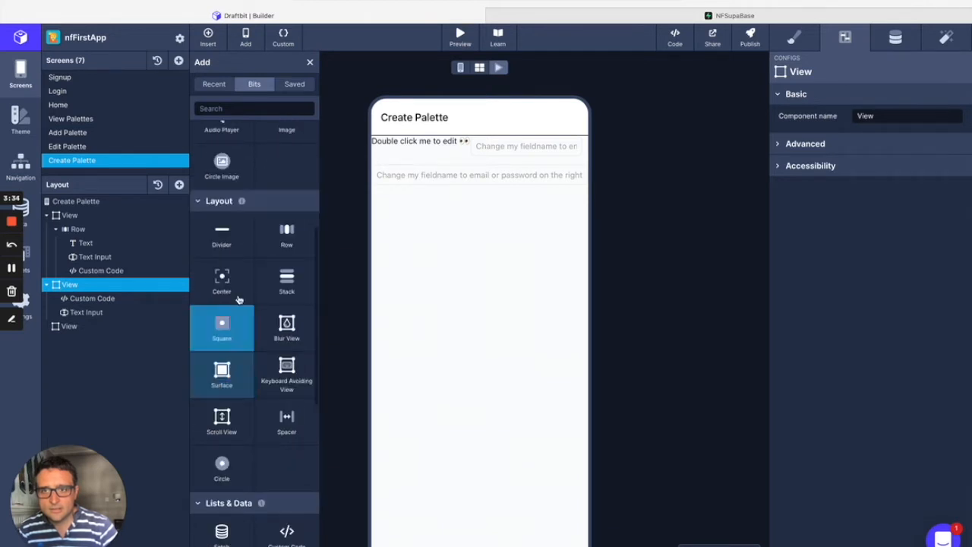
click(286, 241)
drag(108, 296, 109, 336)
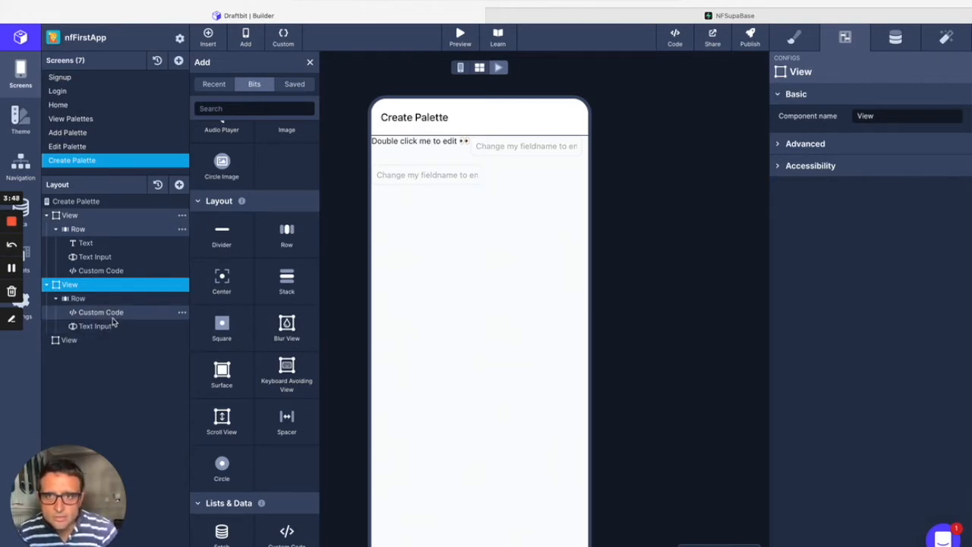
- Add a Button Solid component to the third View
click(85, 340)
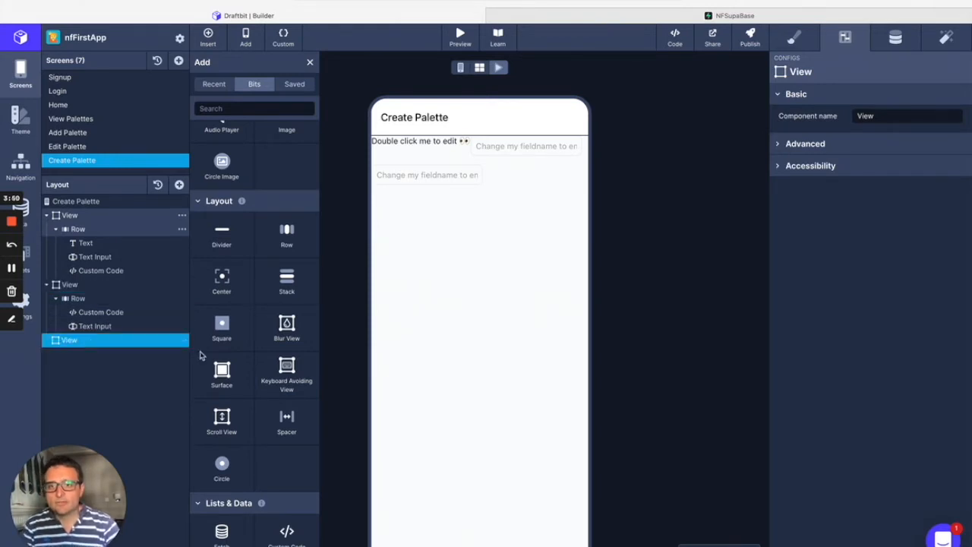
scroll(256, 353, up, 5)
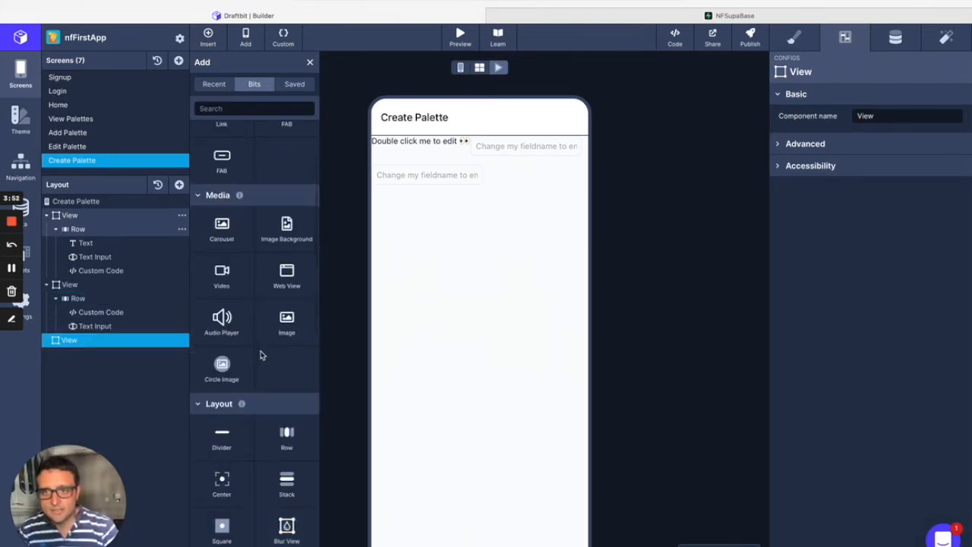
scroll(260, 356, up, 4)
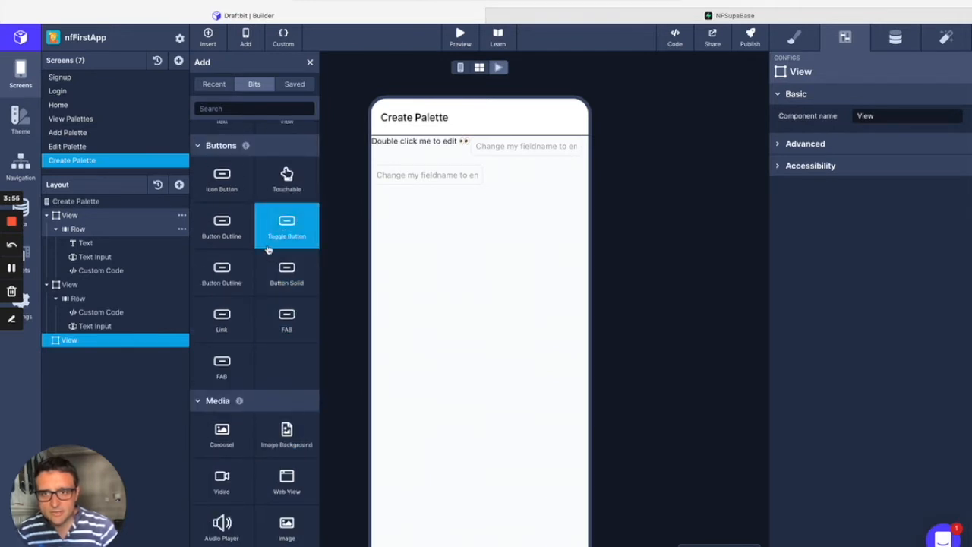
click(285, 272)
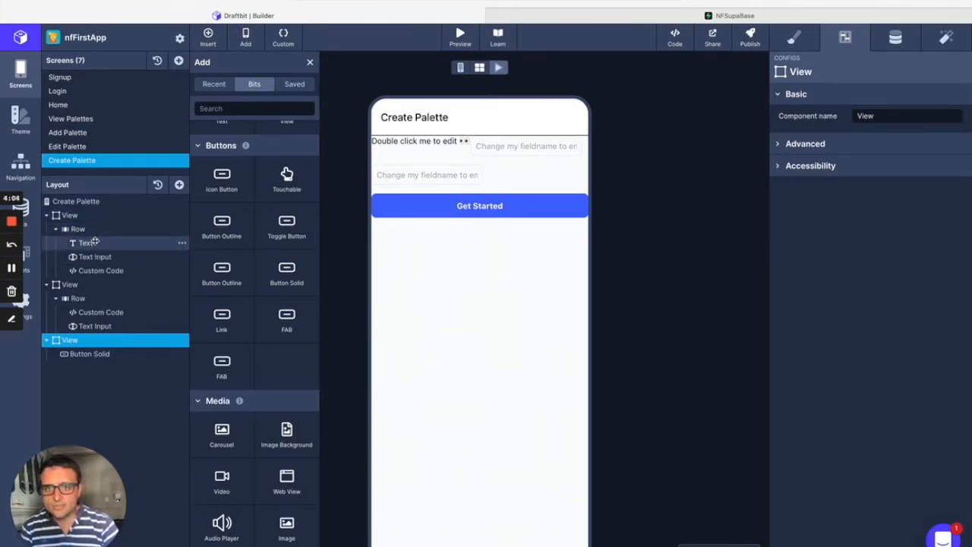
- Set the content of the Text component in the first Row to "Name:"
click(94, 242)
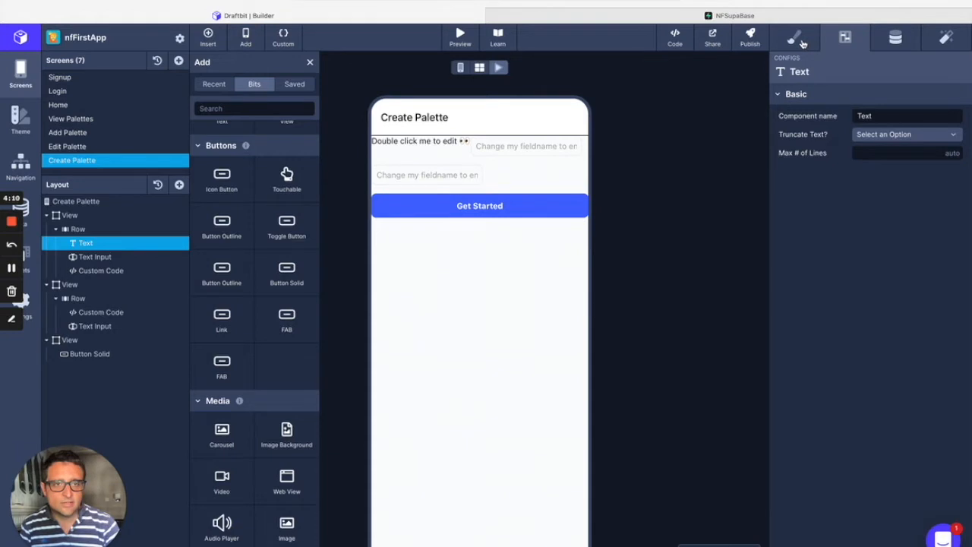
click(896, 38)
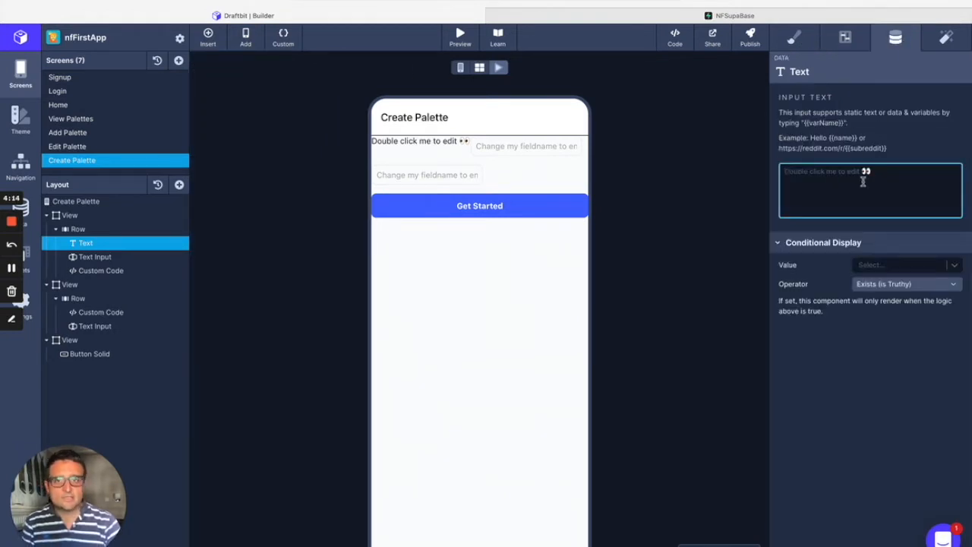
text(Name:)
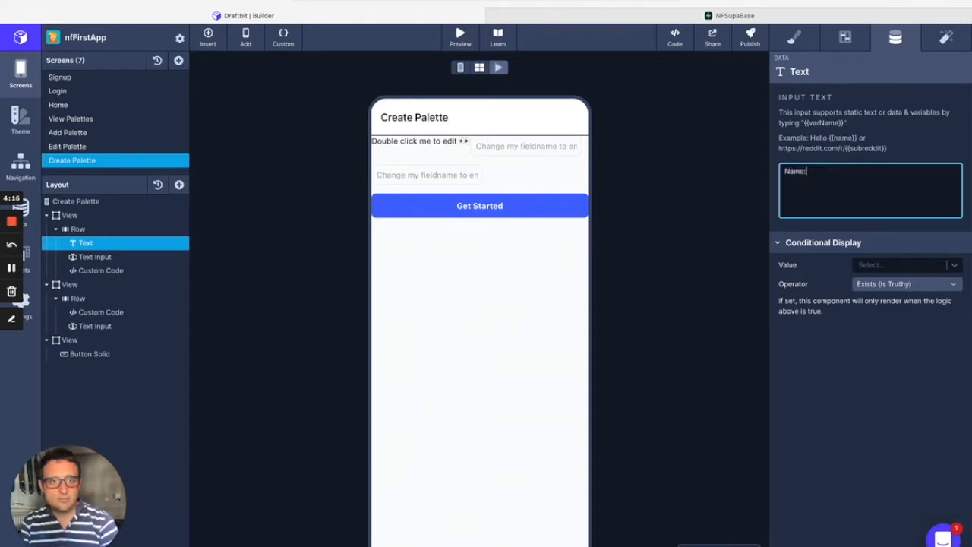
- Set the Name label's font to Default (Bold) and align its Row's contents vertically to Center
click(804, 33)
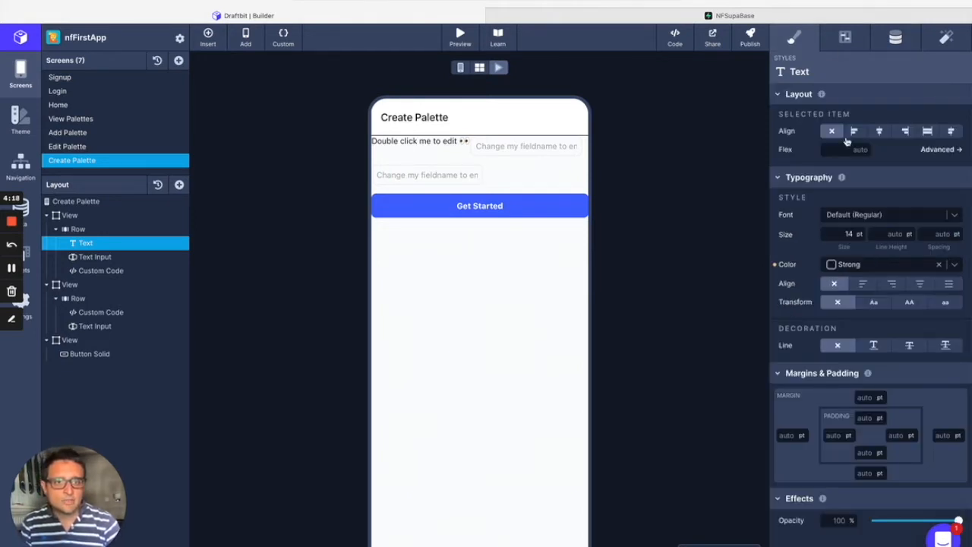
click(956, 216)
click(901, 300)
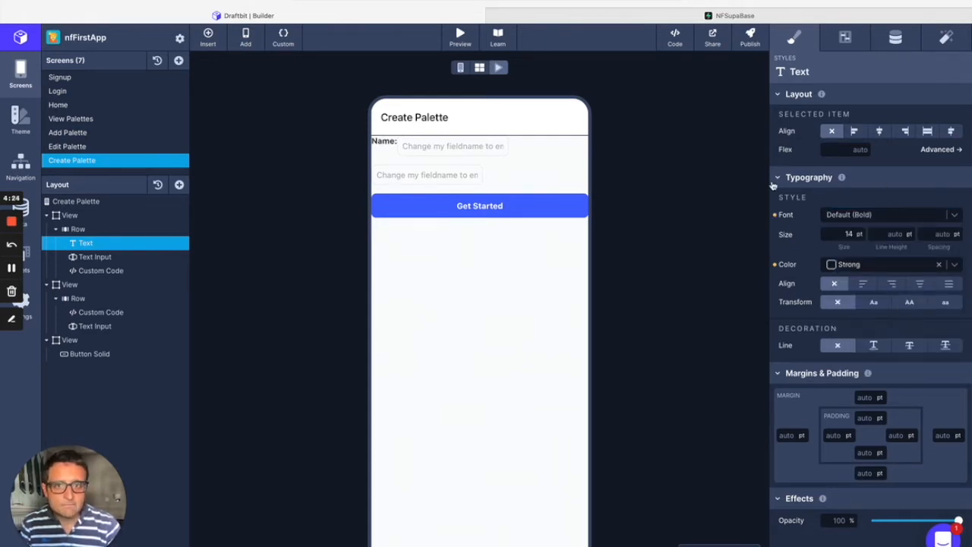
click(80, 229)
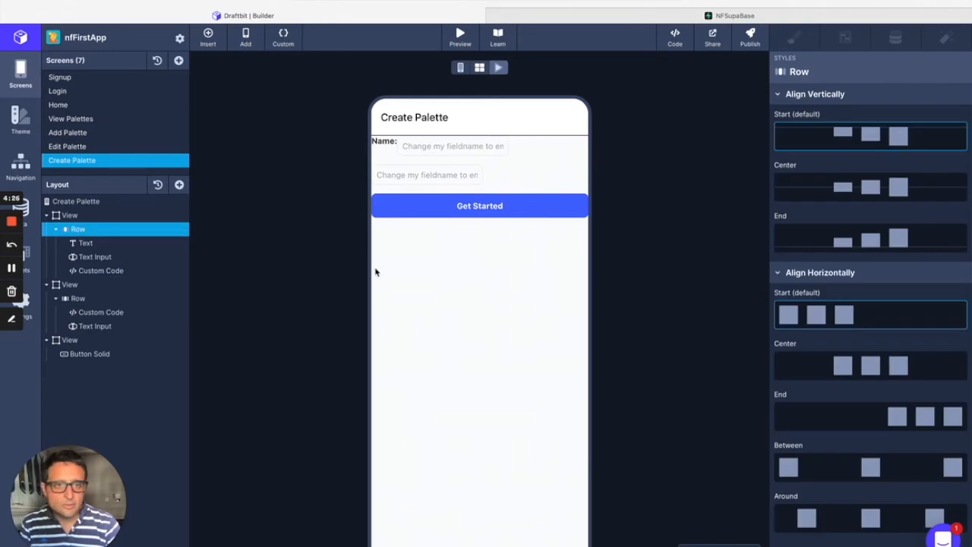
click(866, 192)
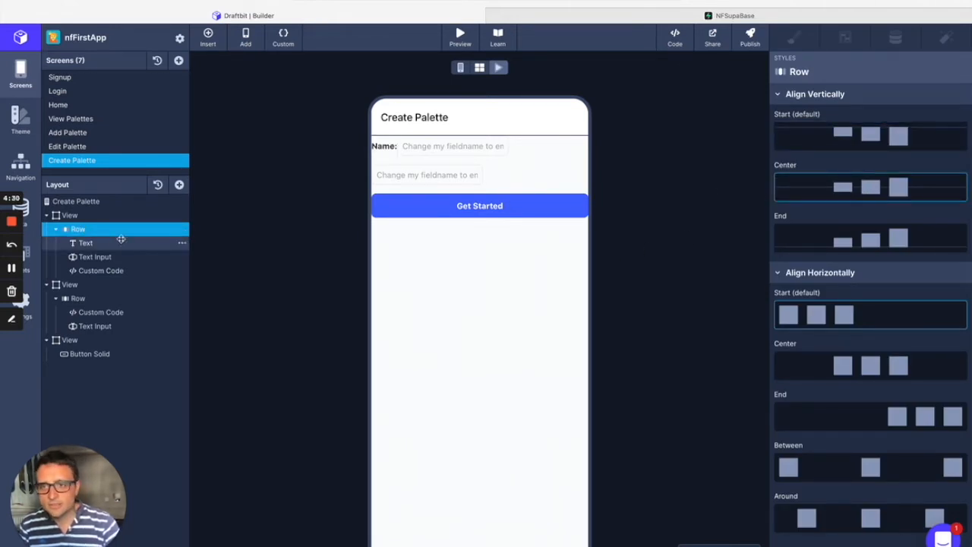
- Rename the Text Input component in the first Row to "PaletteName"
click(101, 257)
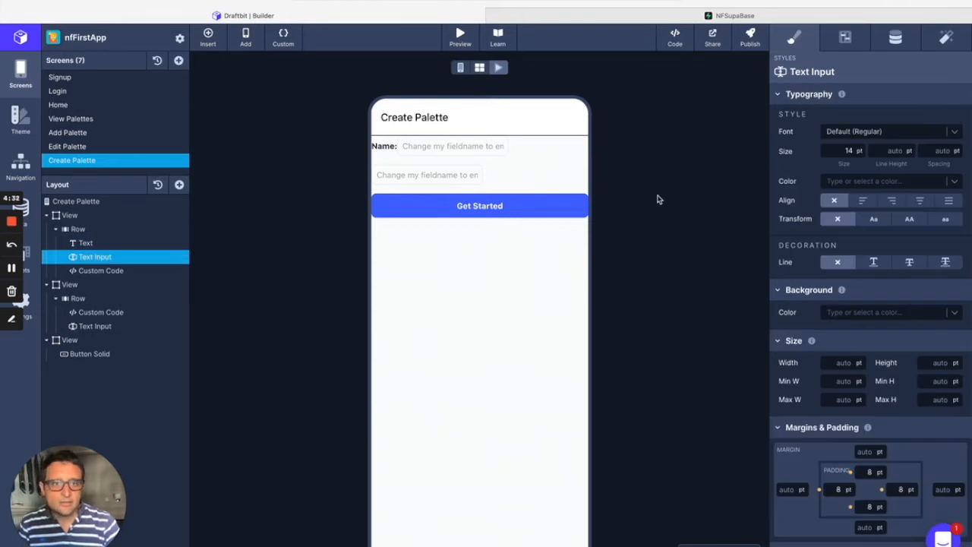
click(843, 38)
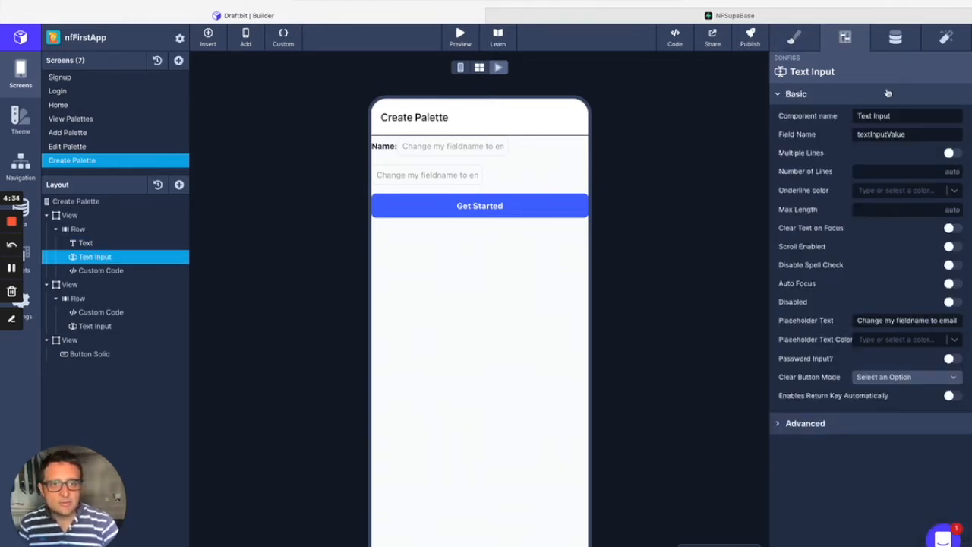
drag(897, 114, 841, 112)
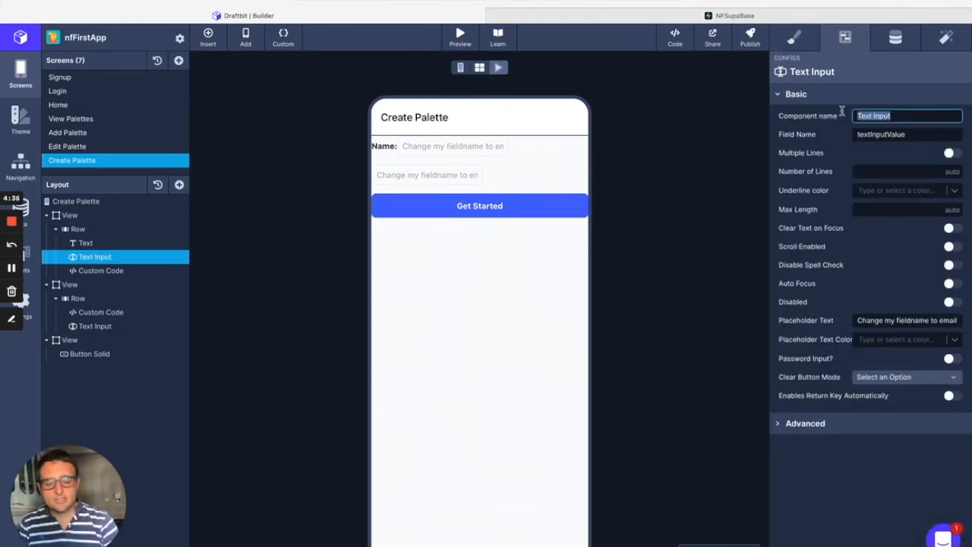
text(Palet)
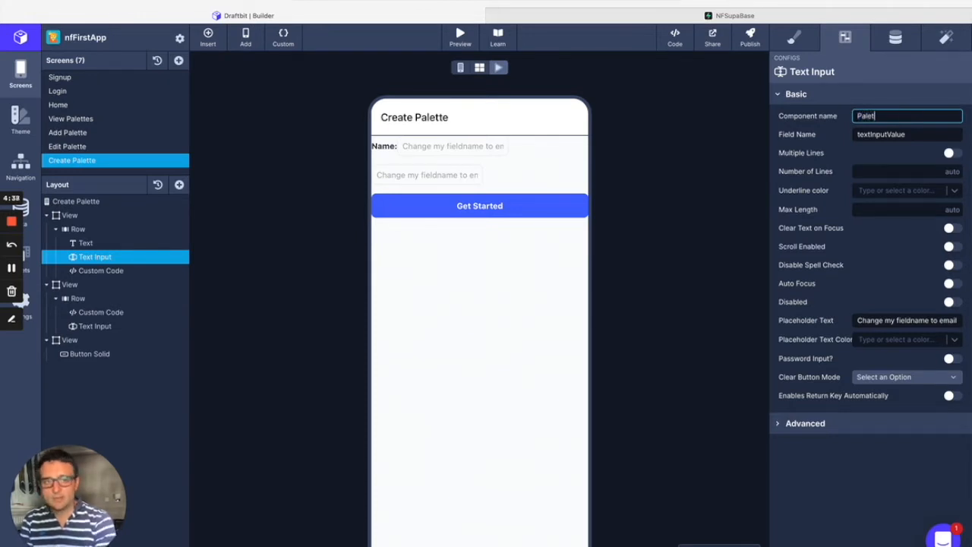
text(teName)
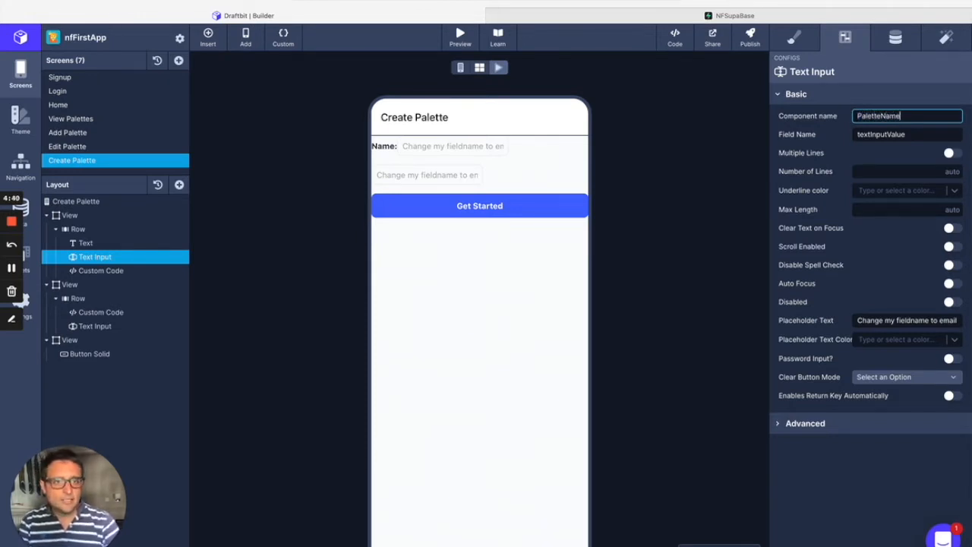
- Set the PaletteName input's field name to "name" and its placeholder text to "Palette Name"
click(908, 134)
drag(912, 132, 819, 131)
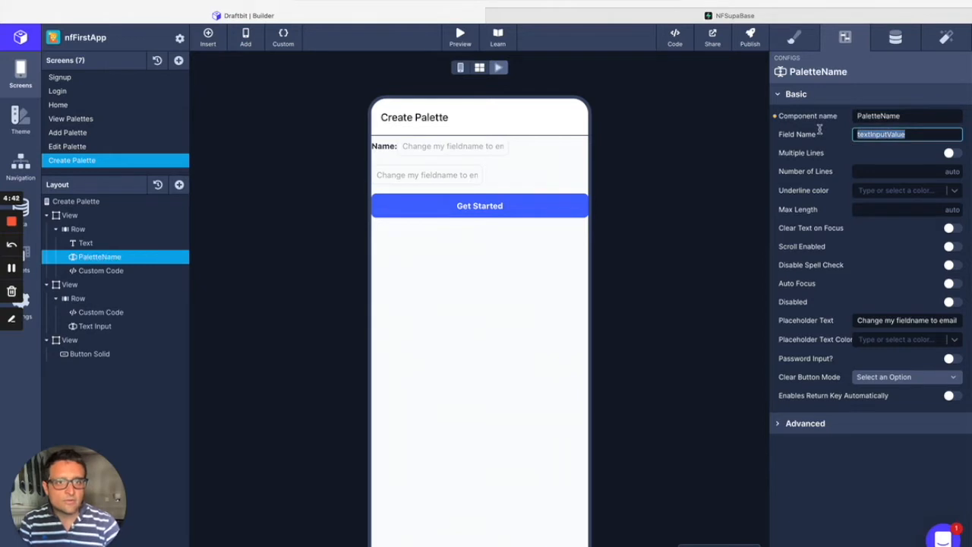
text(name)
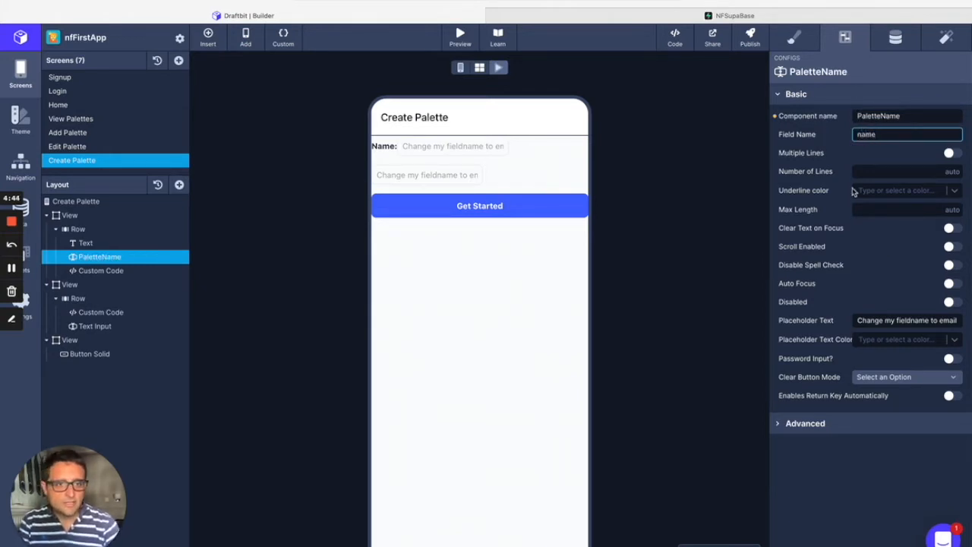
click(891, 320)
drag(854, 320, 970, 320)
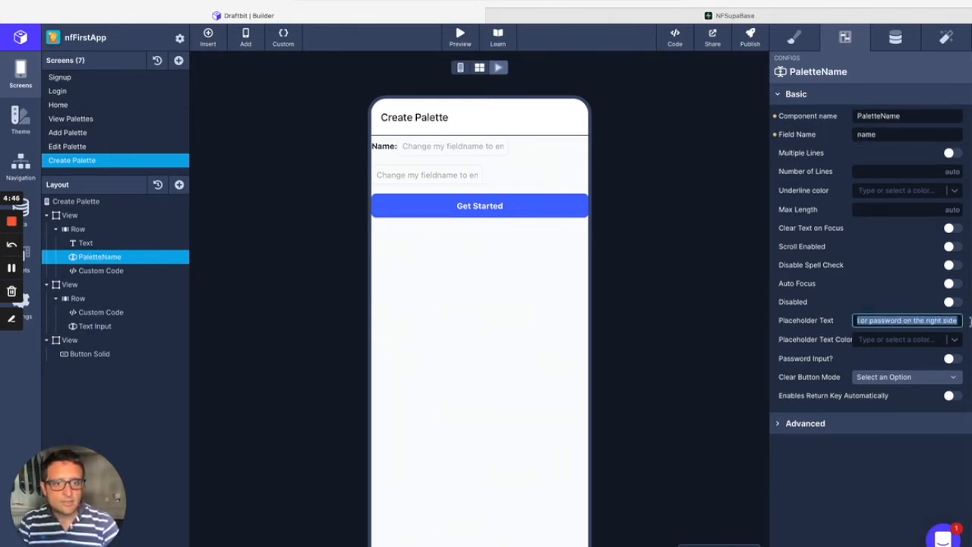
key(BackSpace)
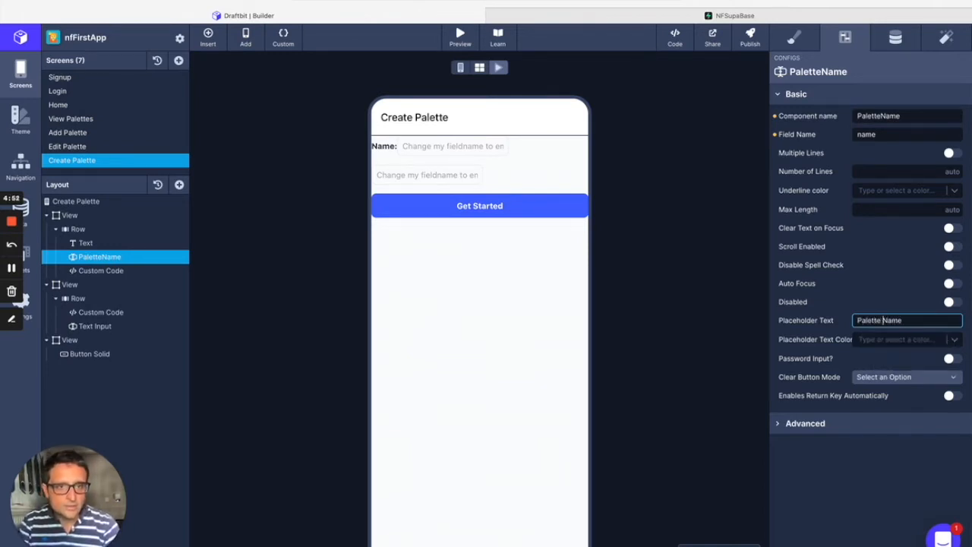
- Apply "Palette Name" as the placeholder text of the PaletteName input
key(Return)
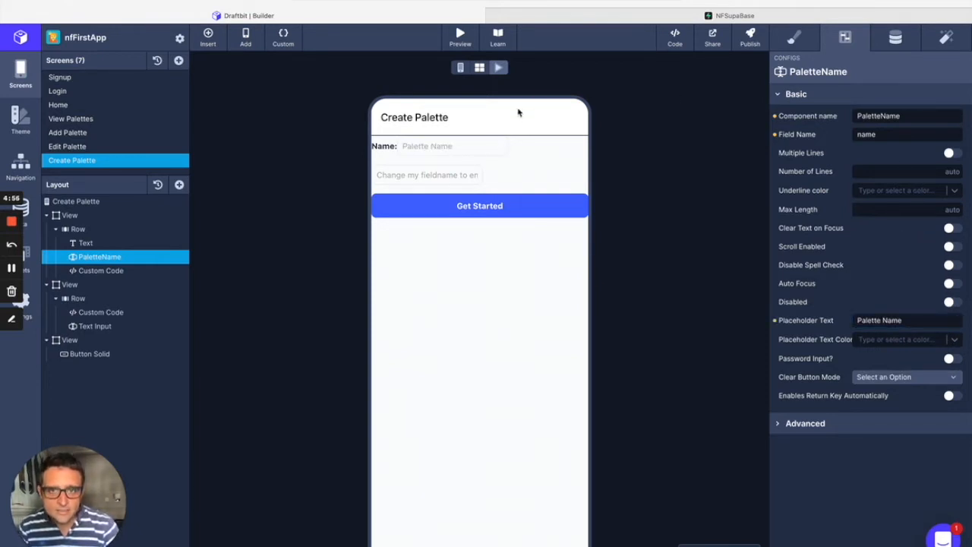
click(794, 38)
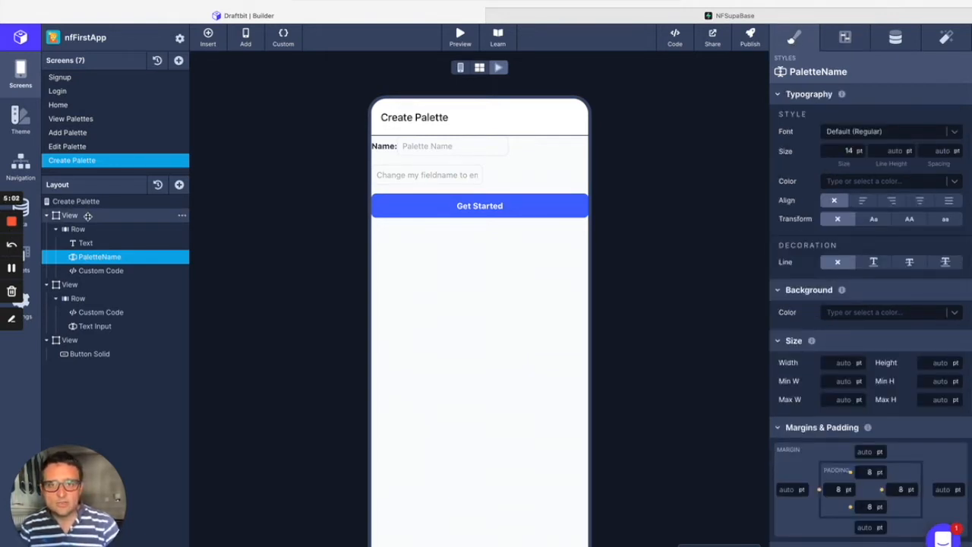
- Rename the Text Input in the second Row to "Color1" and set its field name to "color1"
click(102, 327)
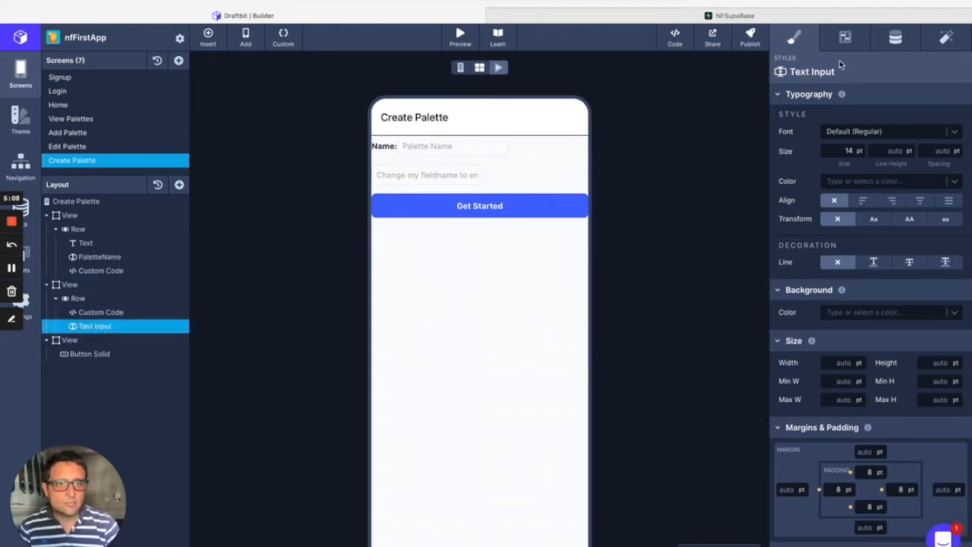
click(842, 34)
drag(903, 116, 836, 114)
text(Color1)
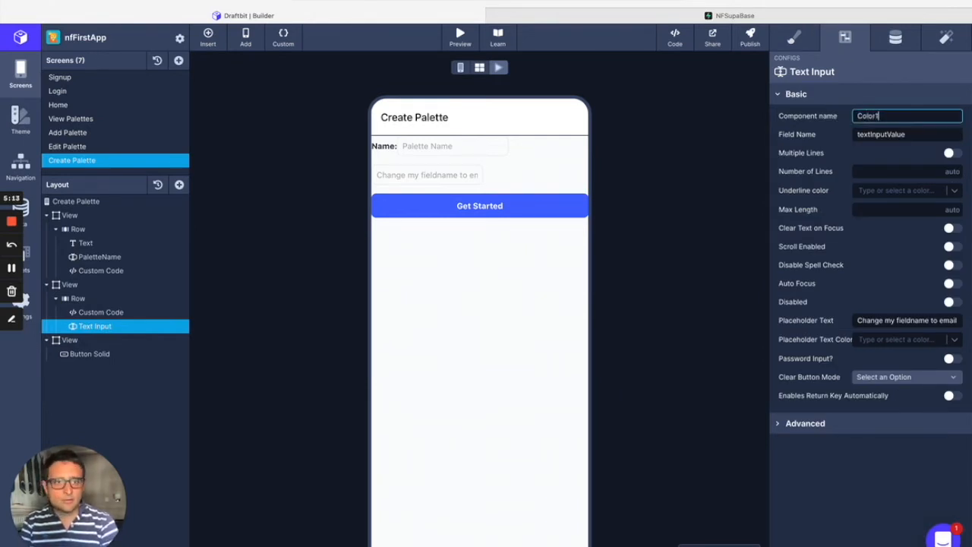
key(Tab)
text(color)
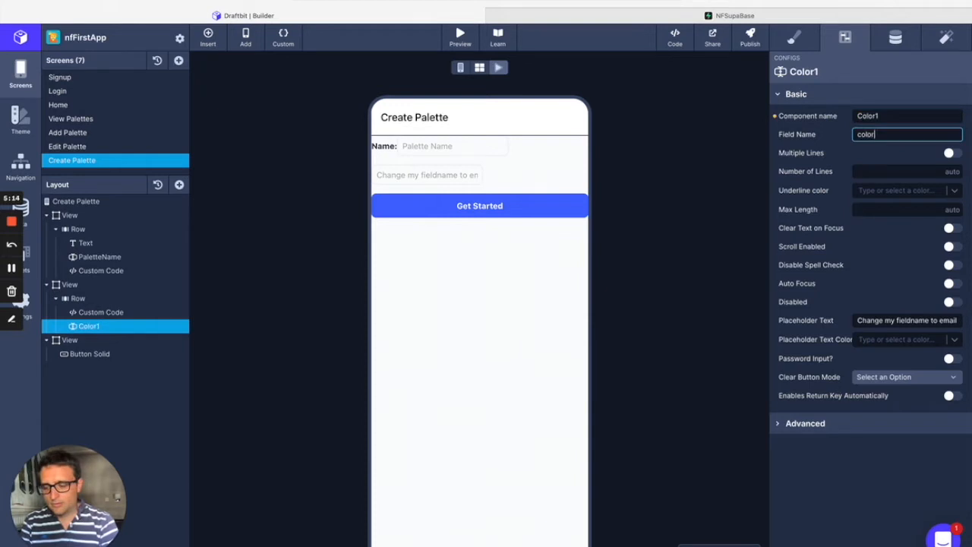
text(1)
- Replace the Color1 input's placeholder text with "Color 1"
click(898, 320)
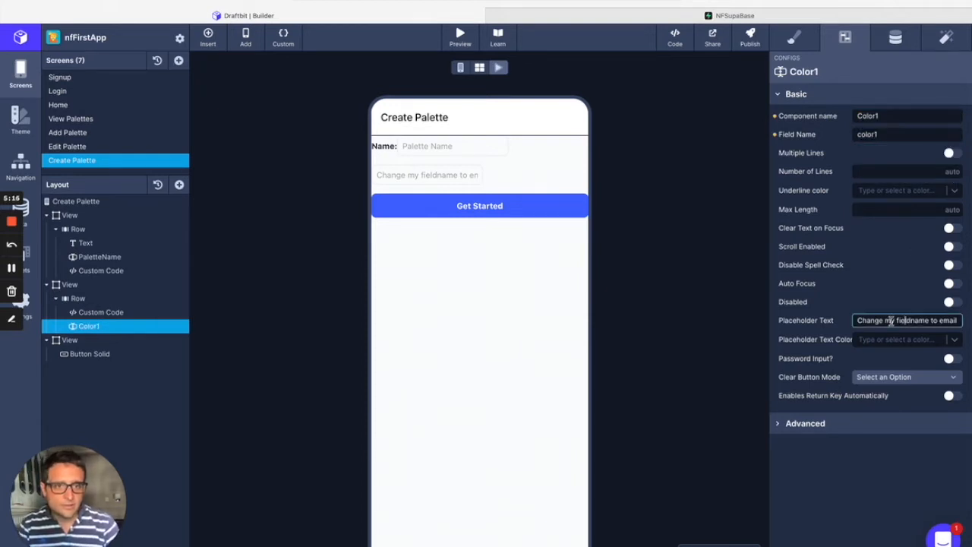
drag(873, 319, 965, 321)
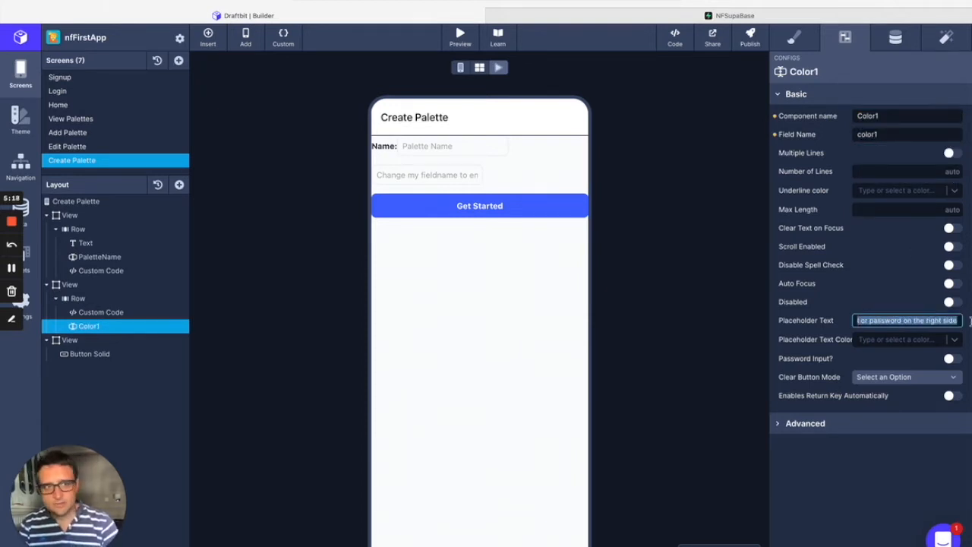
text(Color 1)
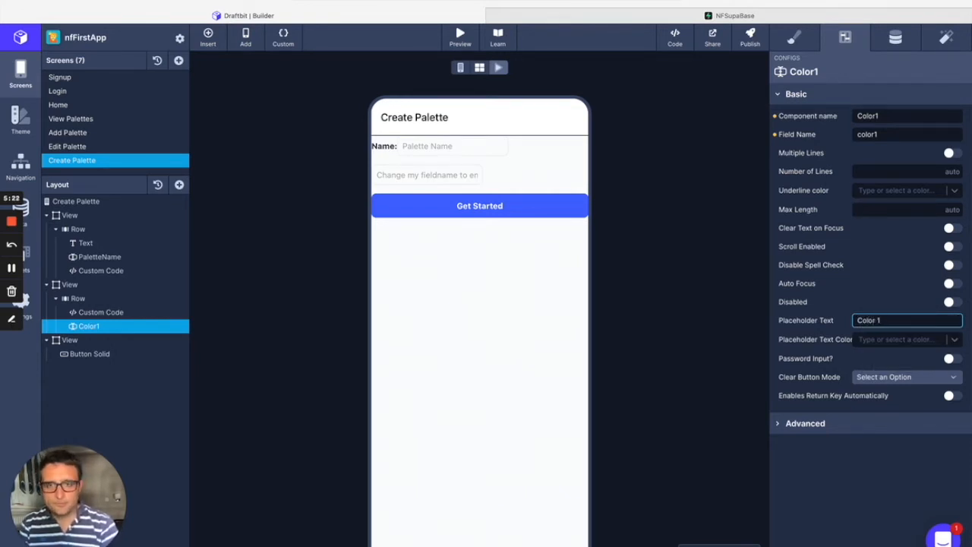
key(Return)
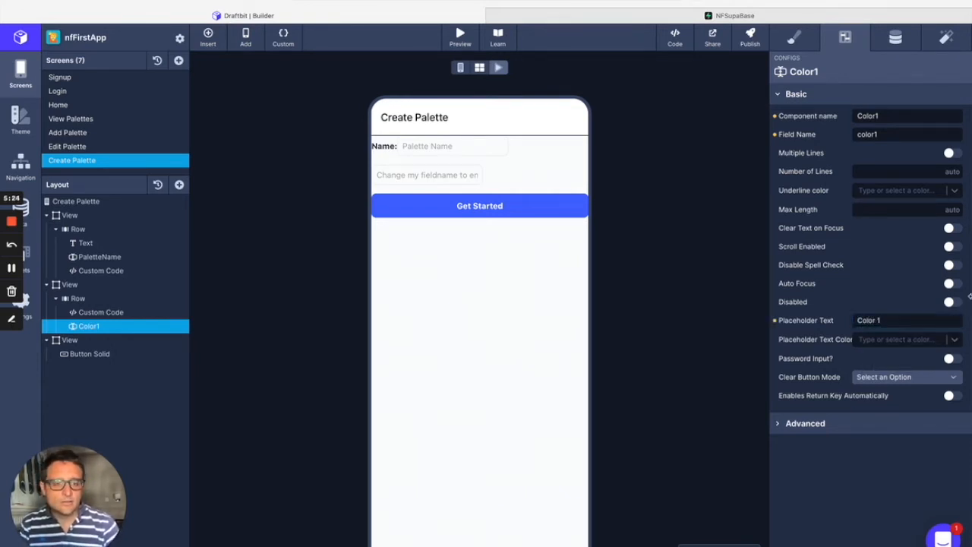
- Rename the Button Solid component in the last View to "CreatePalette"
click(142, 356)
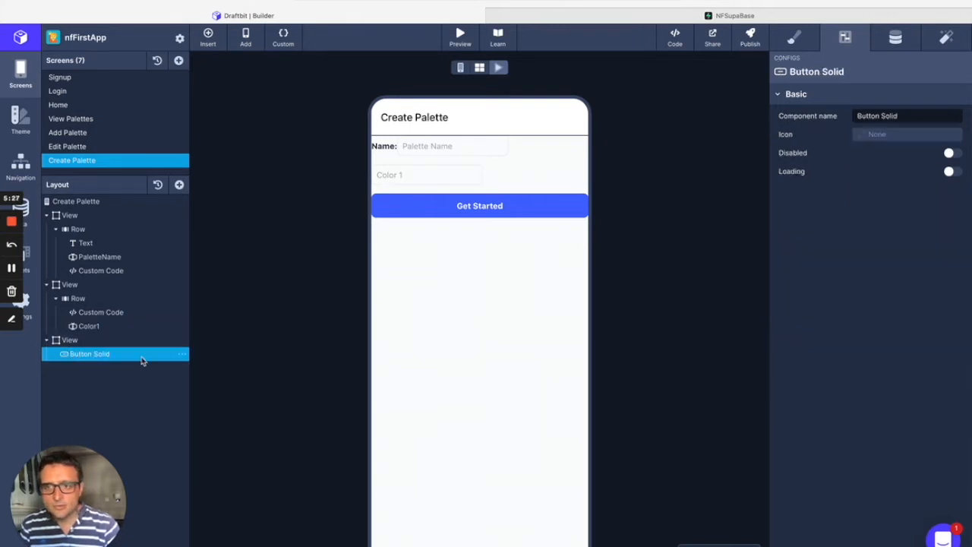
click(898, 115)
key(super+a)
text(C)
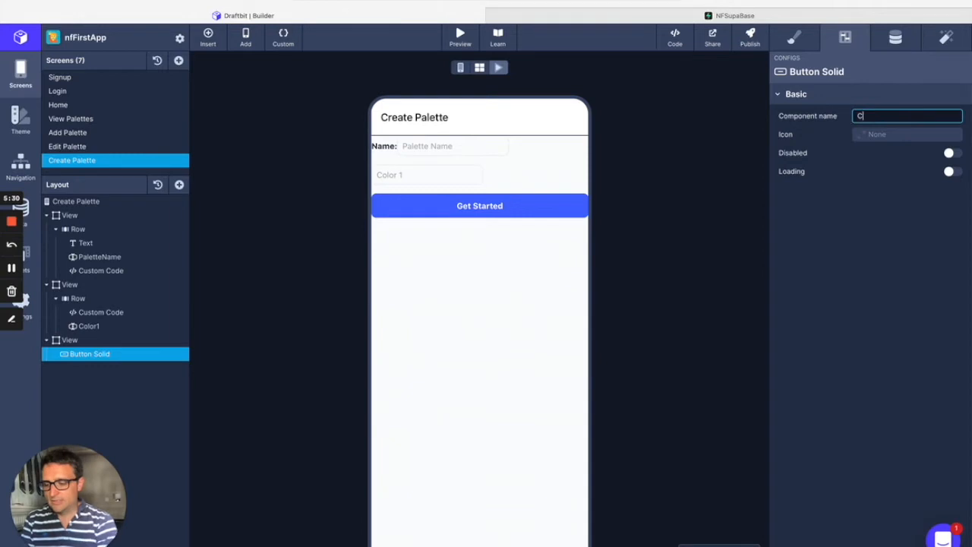
text(reatePalette)
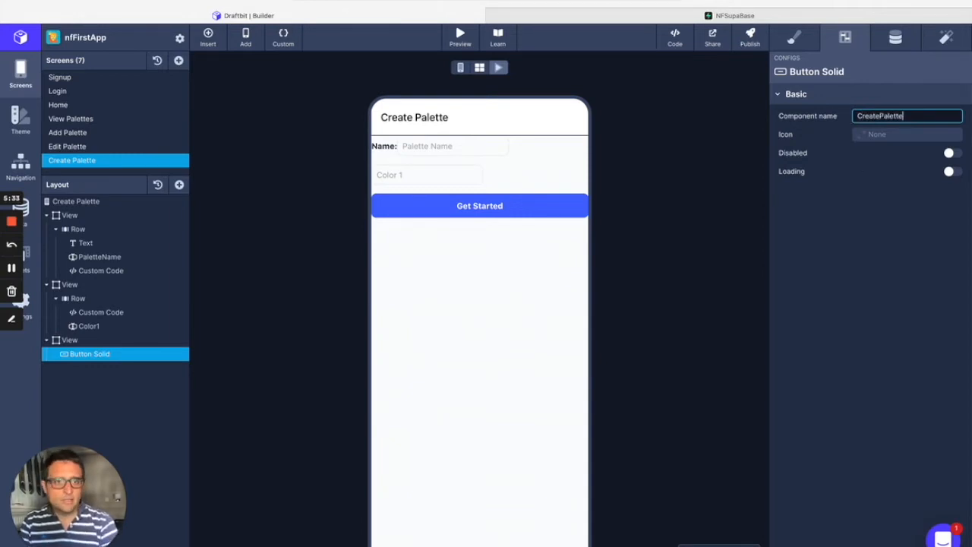
key(Return)
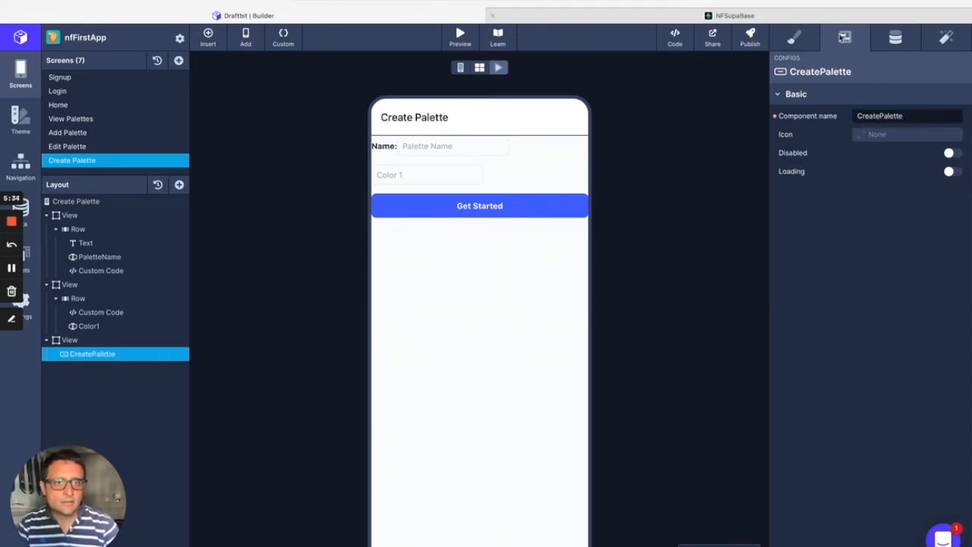
- Change the CreatePalette button's label text to "Add Palette"
click(895, 38)
drag(843, 180, 781, 170)
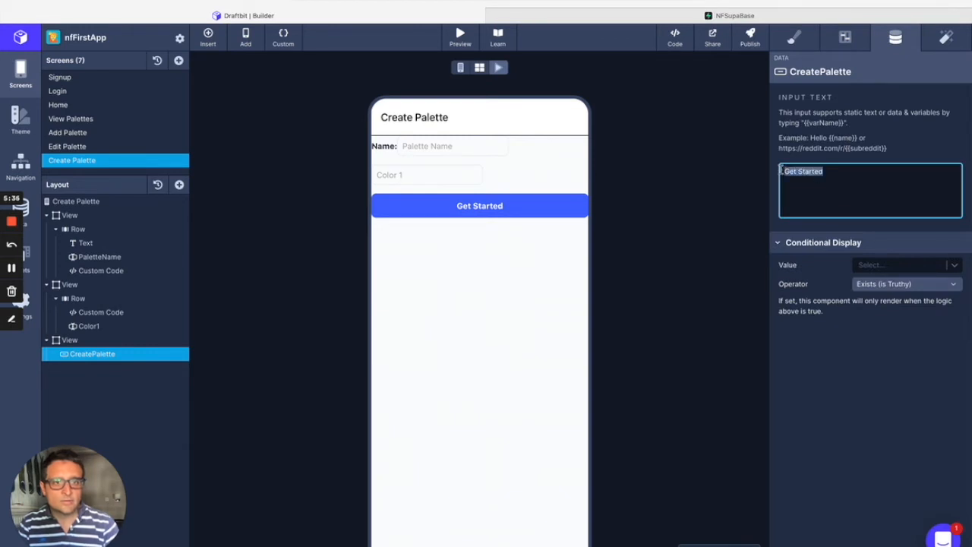
text(Add Palette)
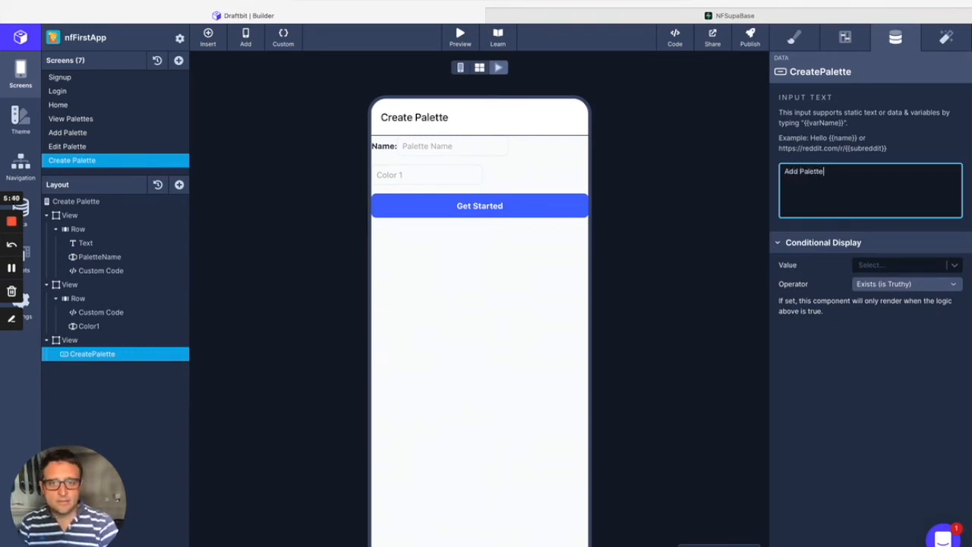
click(841, 366)
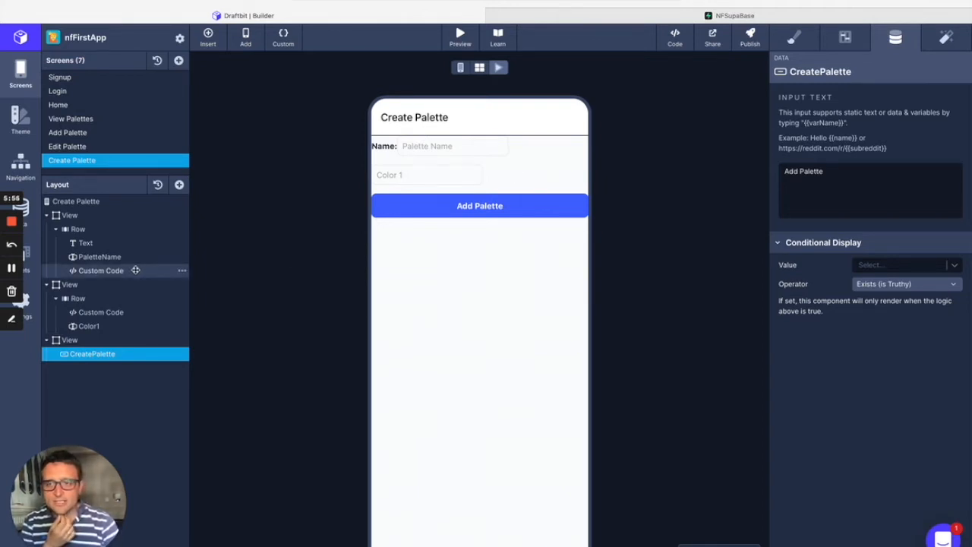
- Open the app's custom component code and review its imports and the validateHex and validateName functions
click(293, 47)
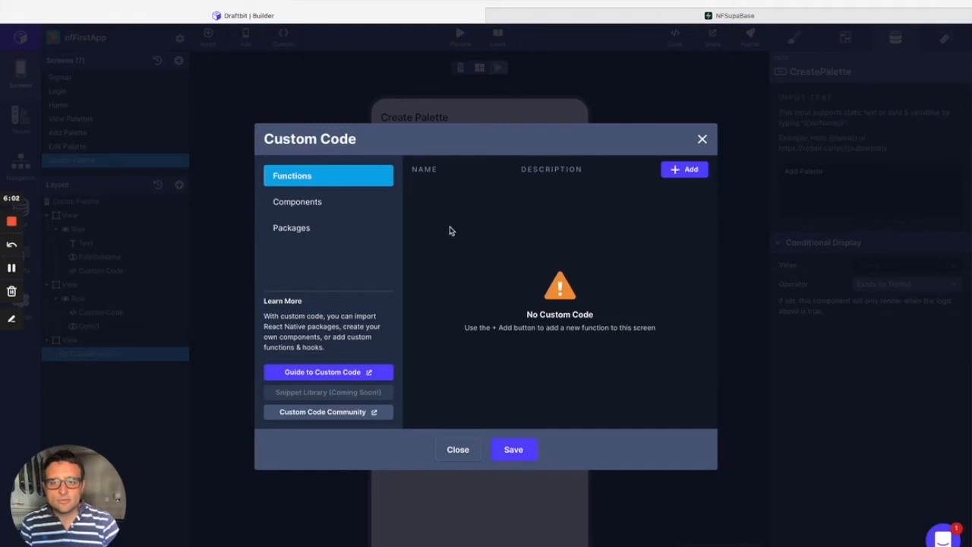
click(327, 208)
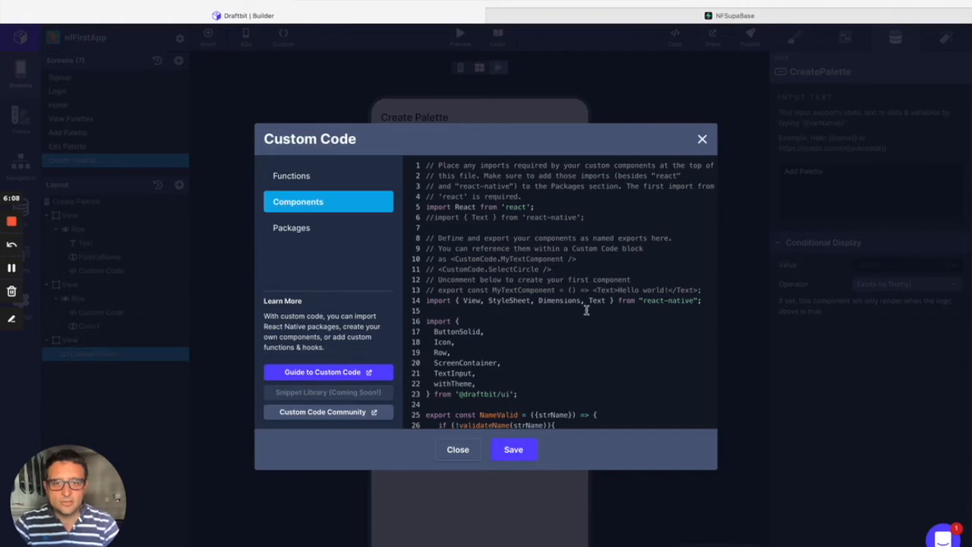
scroll(586, 309, down, 15)
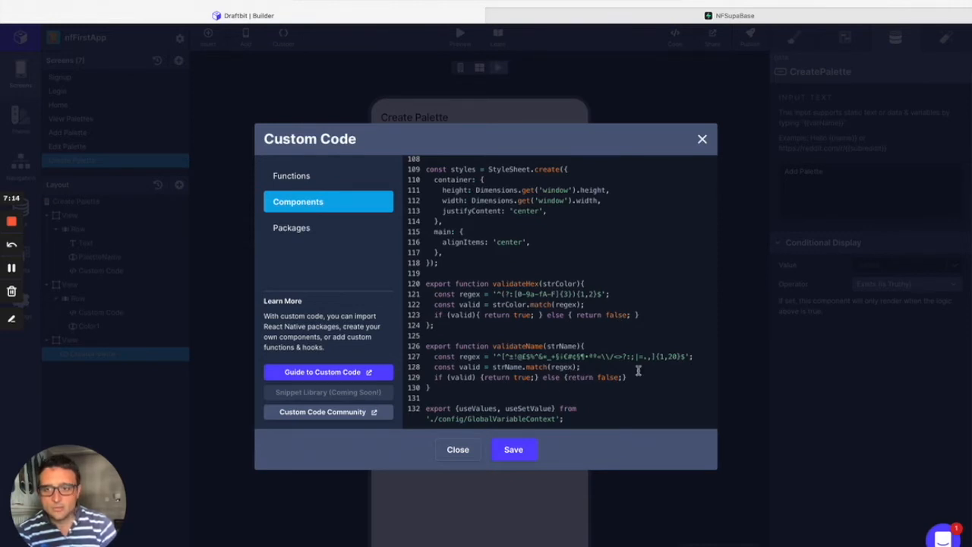
scroll(638, 370, up, 20)
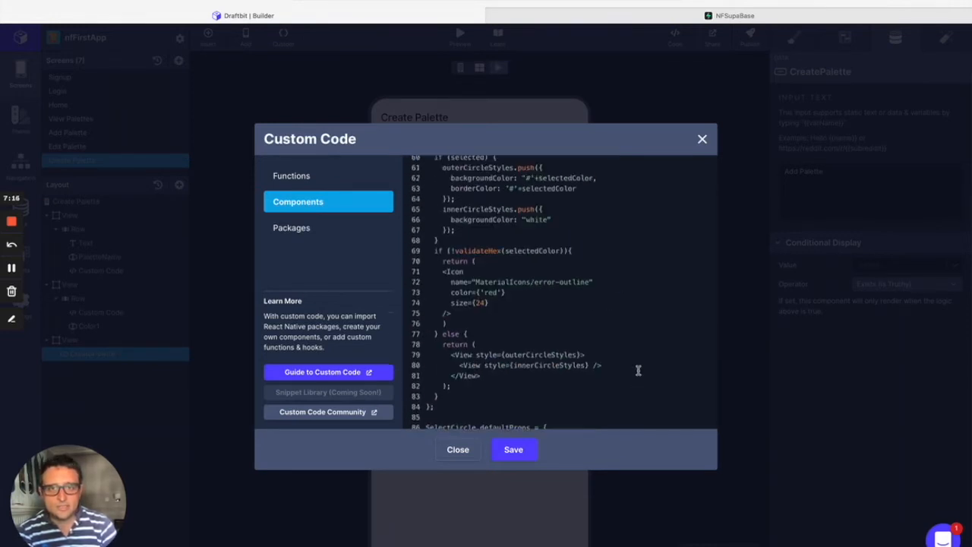
scroll(638, 370, up, 7)
scroll(639, 369, down, 4)
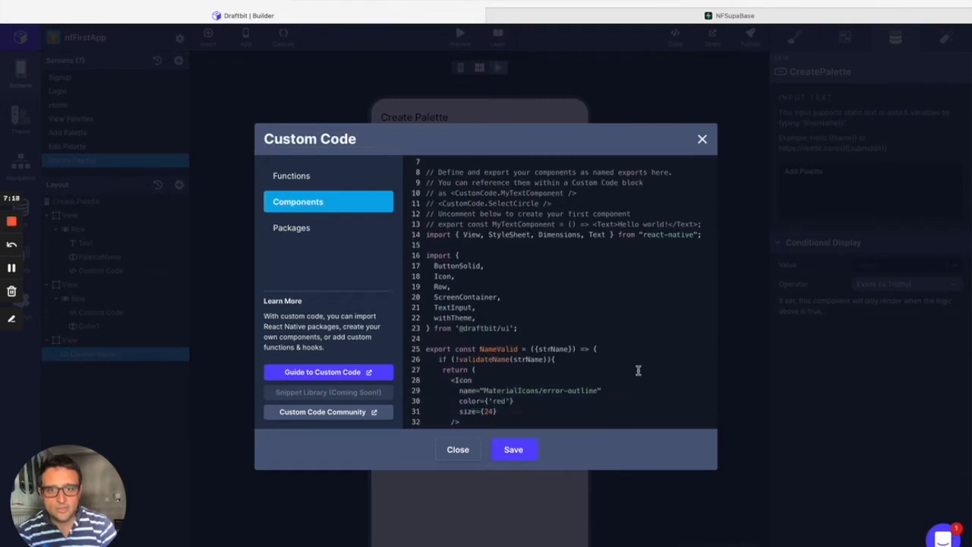
- Examine the NameValid component's validateName condition and the error icon it returns
scroll(638, 370, down, 2)
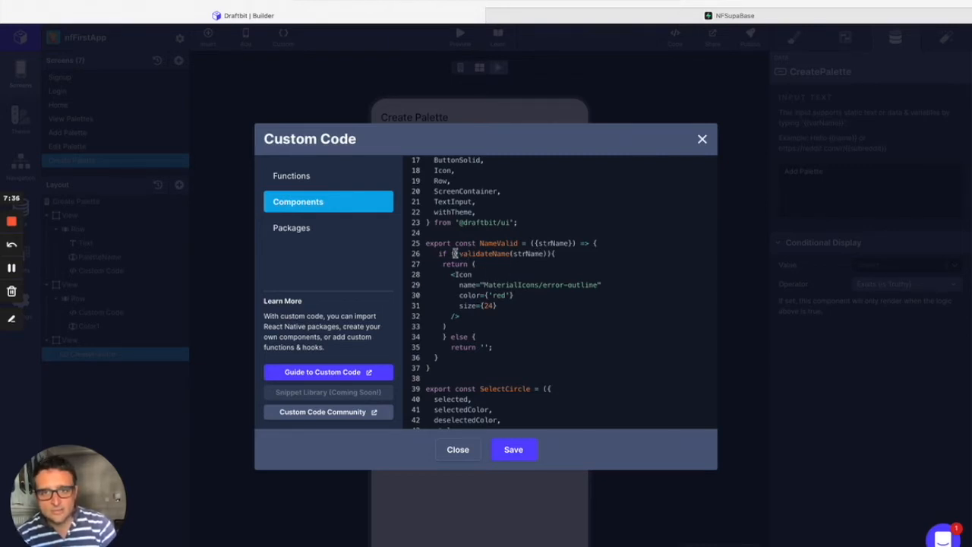
drag(455, 254, 545, 254)
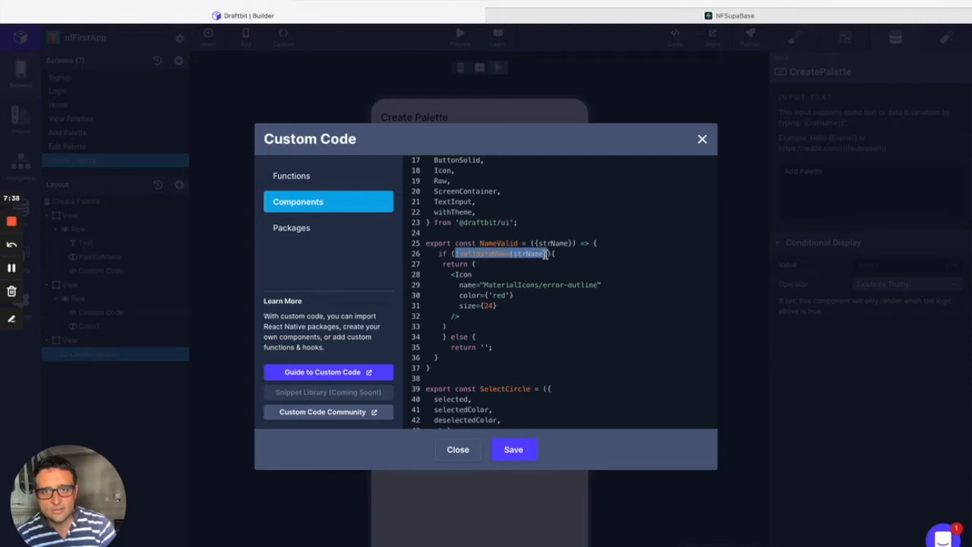
key(Left)
text(!)
drag(448, 274, 480, 319)
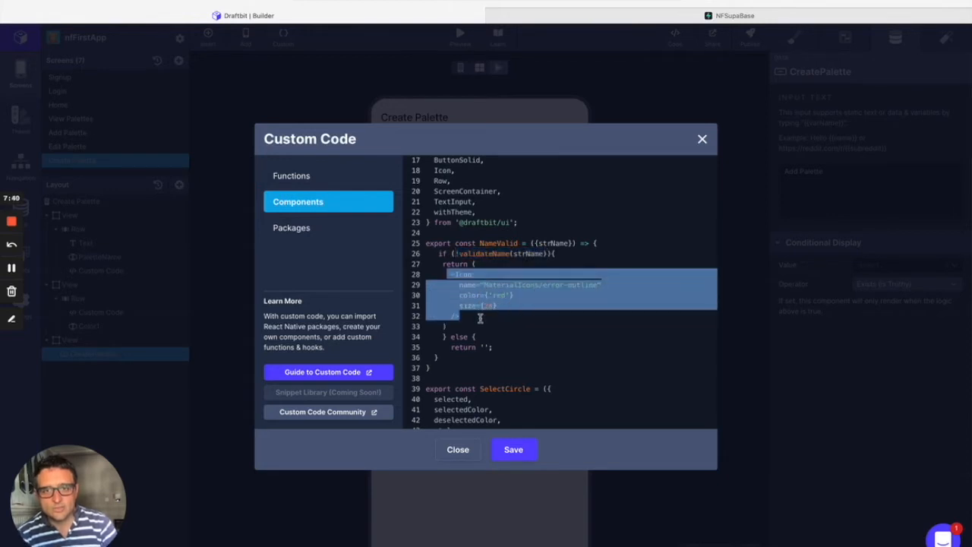
click(501, 322)
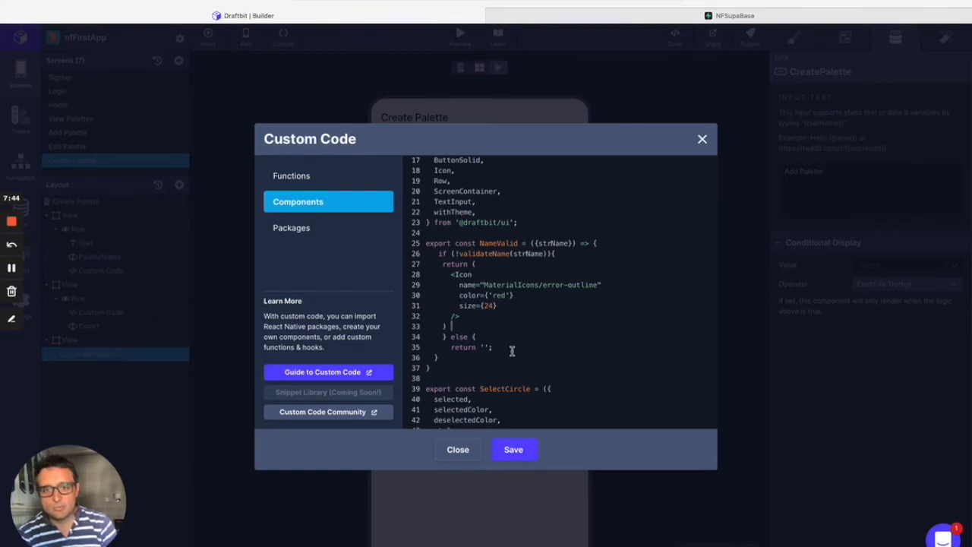
- Review the SelectCircle component's props, circle styles, hex validation and default colours, then close the custom code without saving
scroll(513, 351, down, 2)
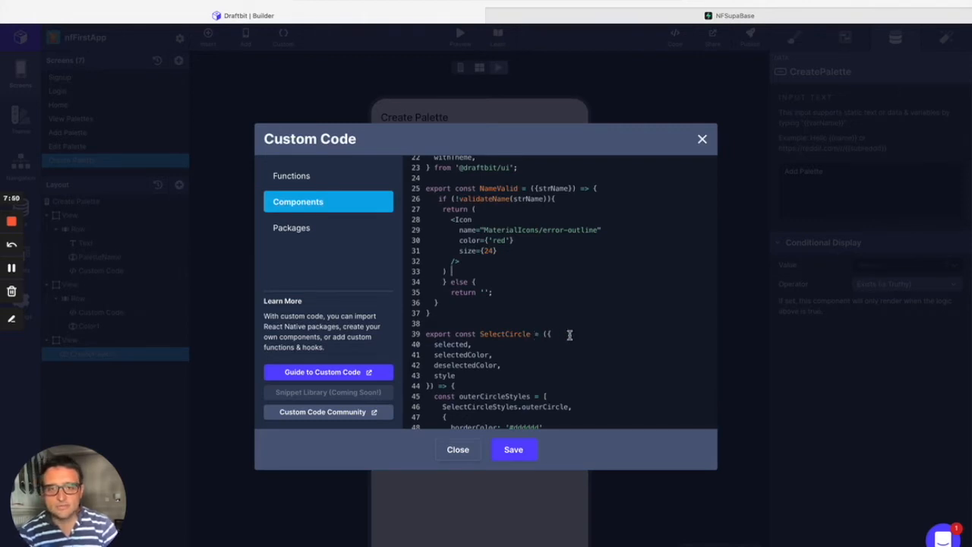
scroll(592, 357, down, 1)
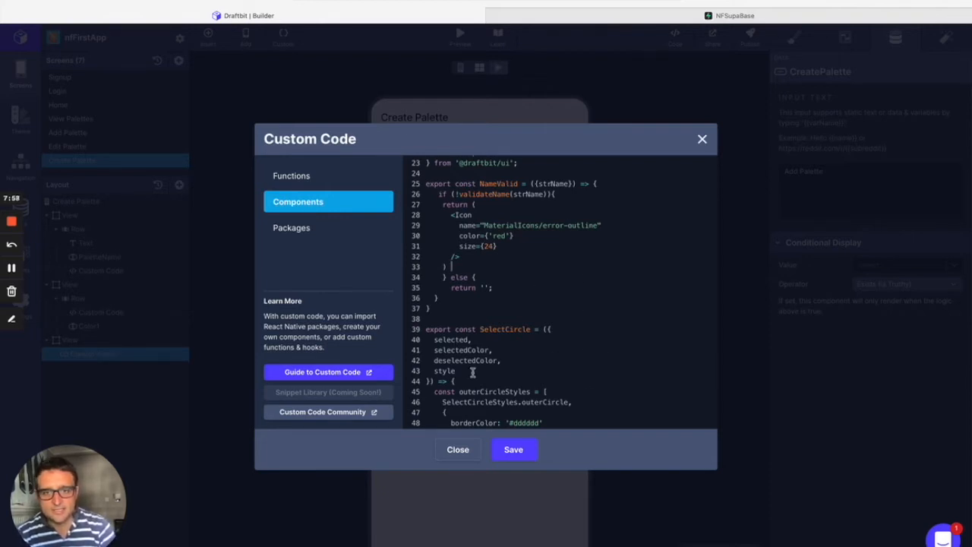
scroll(551, 363, down, 5)
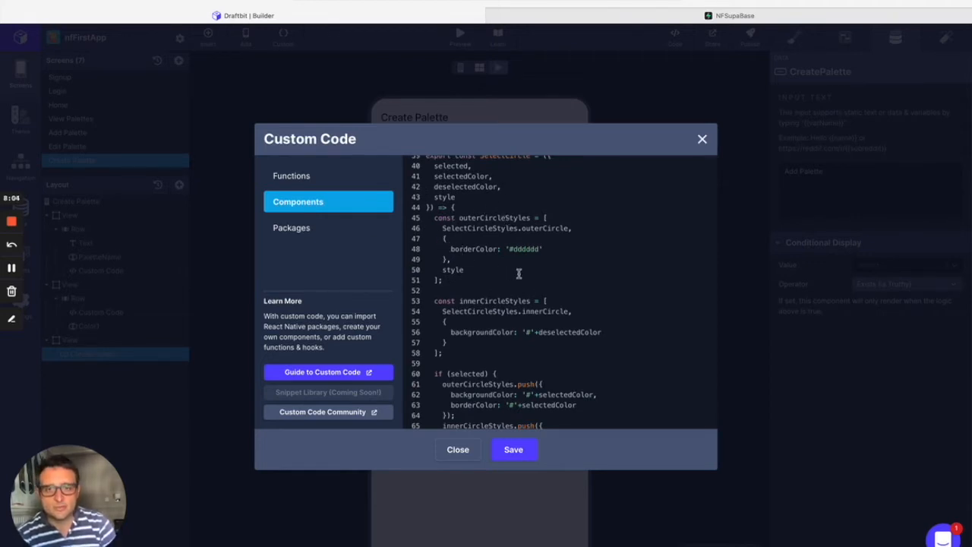
scroll(562, 270, down, 4)
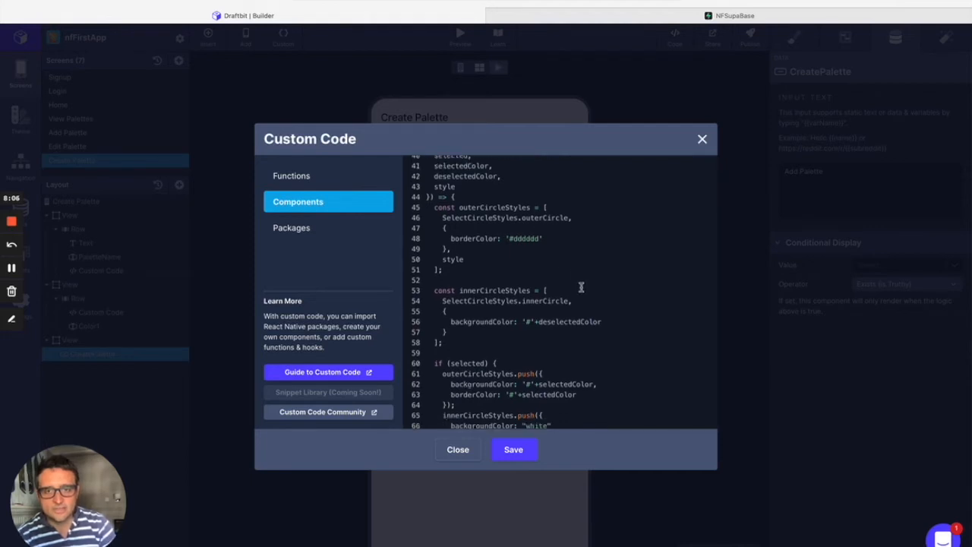
scroll(581, 287, down, 3)
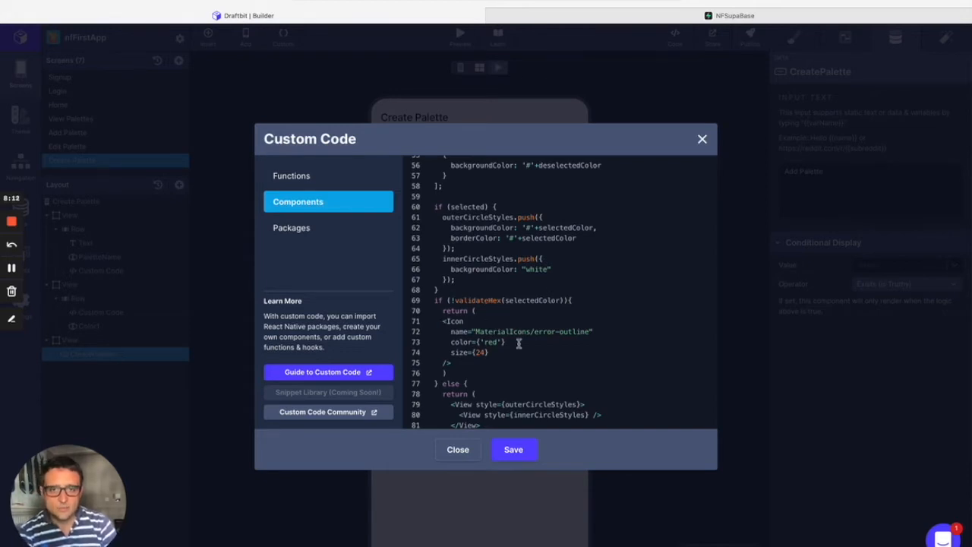
scroll(579, 352, down, 2)
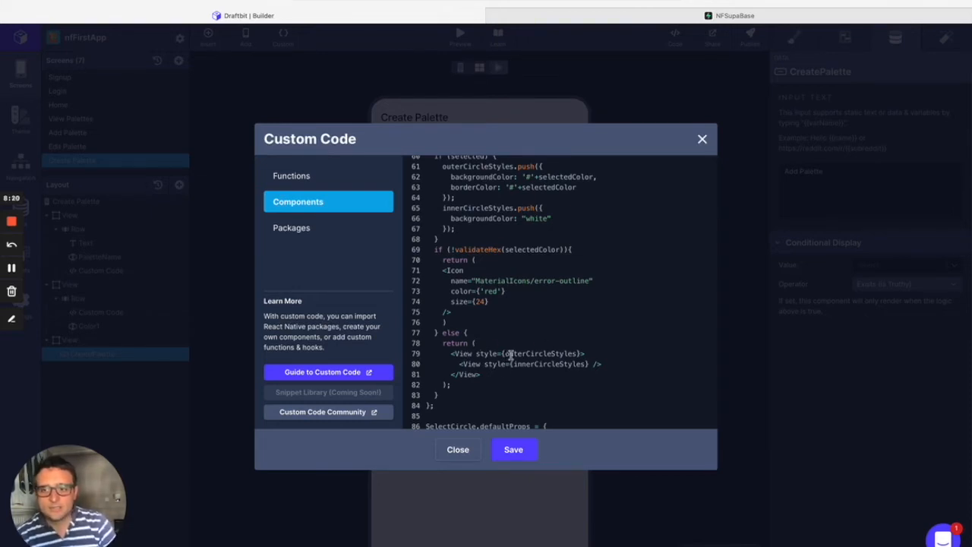
scroll(538, 368, down, 1)
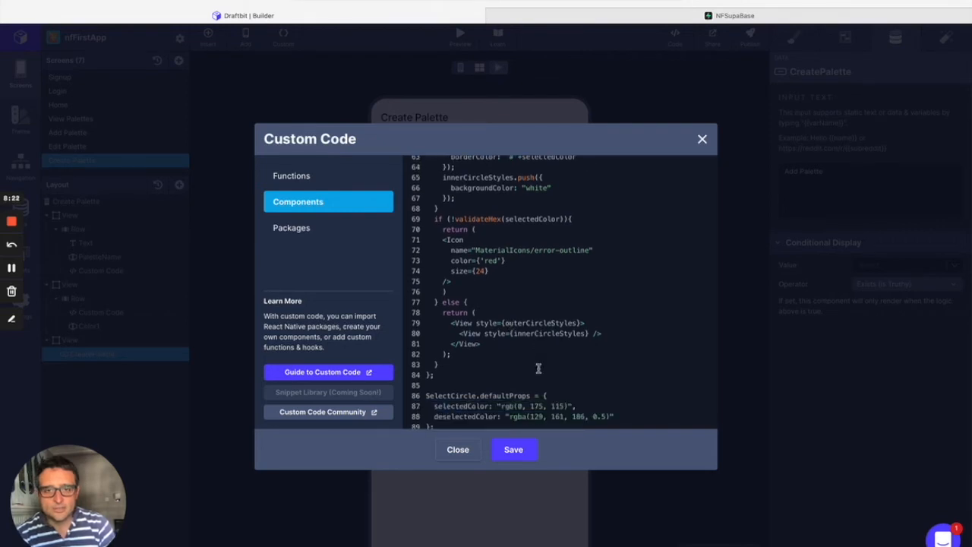
scroll(539, 369, down, 1)
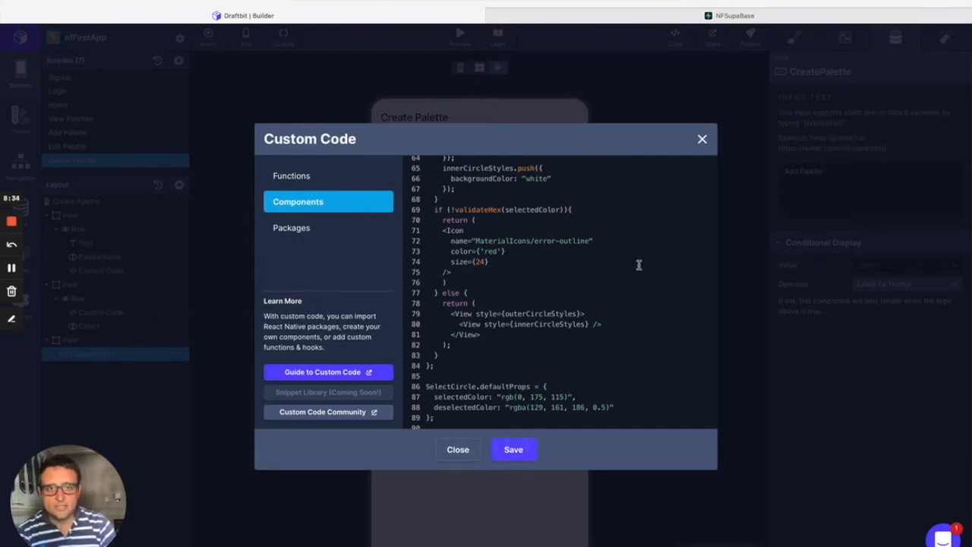
click(703, 141)
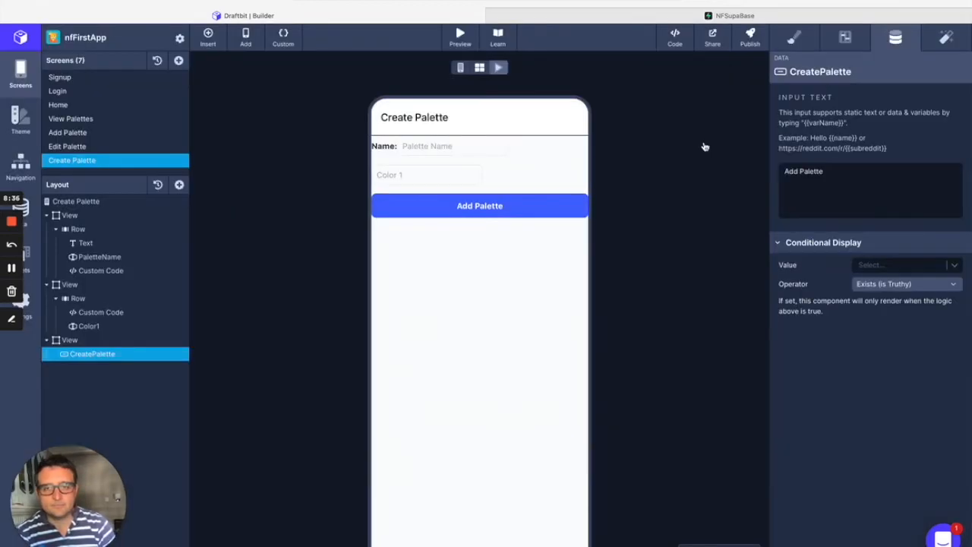
- Set the JSX of the Custom Code component after the PaletteName input to <CustomCode.NameValid strName={name}/>
click(114, 272)
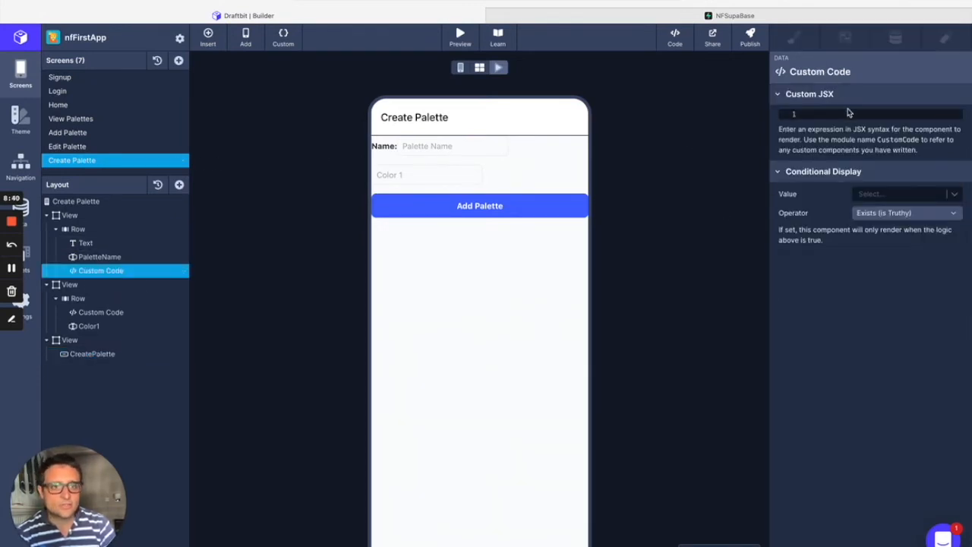
text(<)
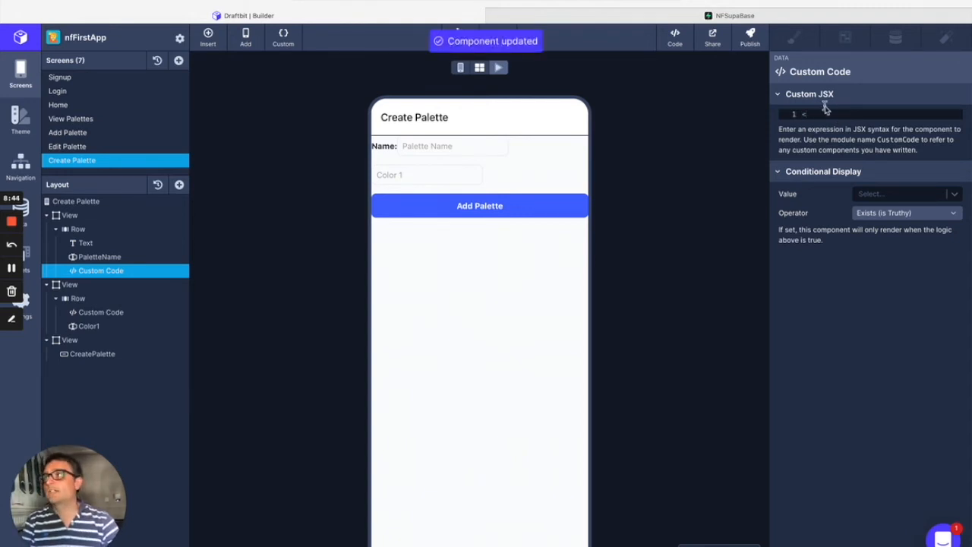
text(Cust)
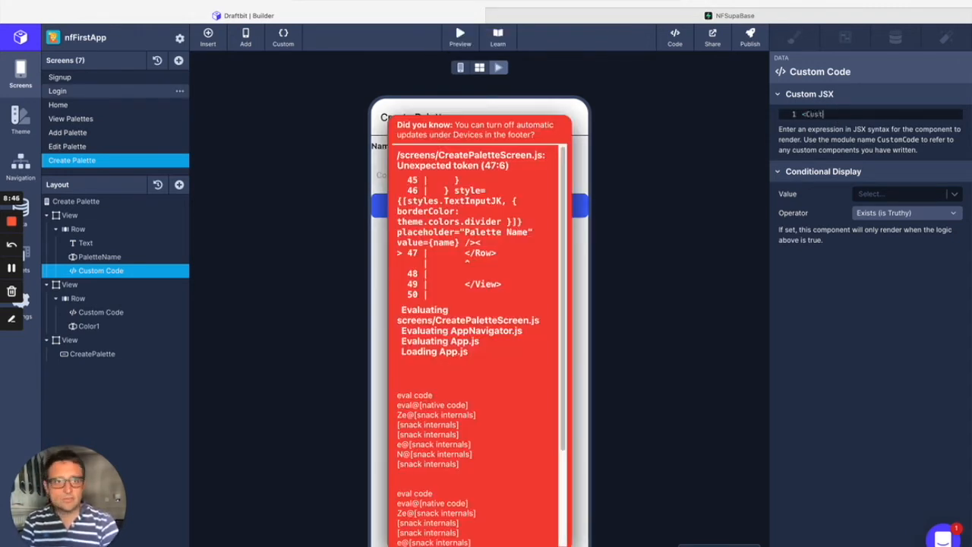
text(omCode)
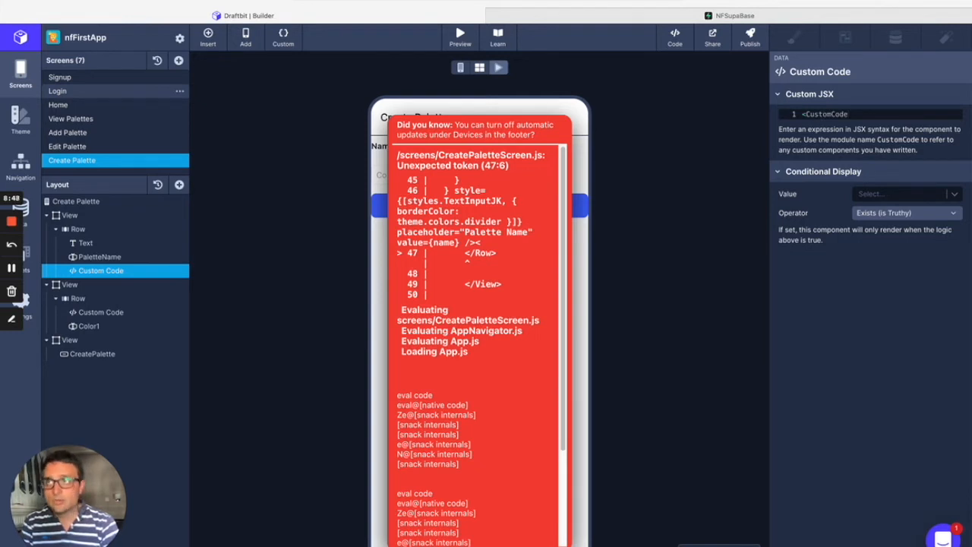
text(.)
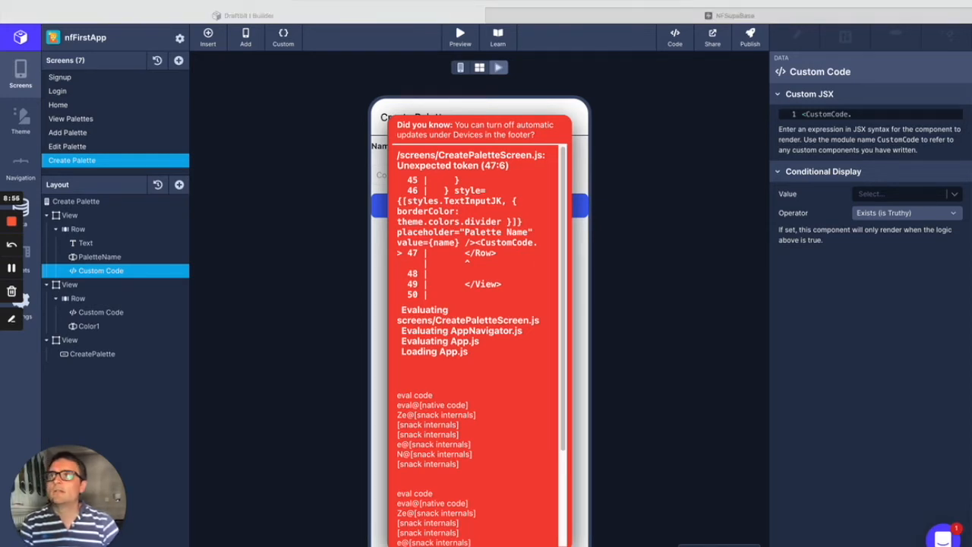
click(857, 116)
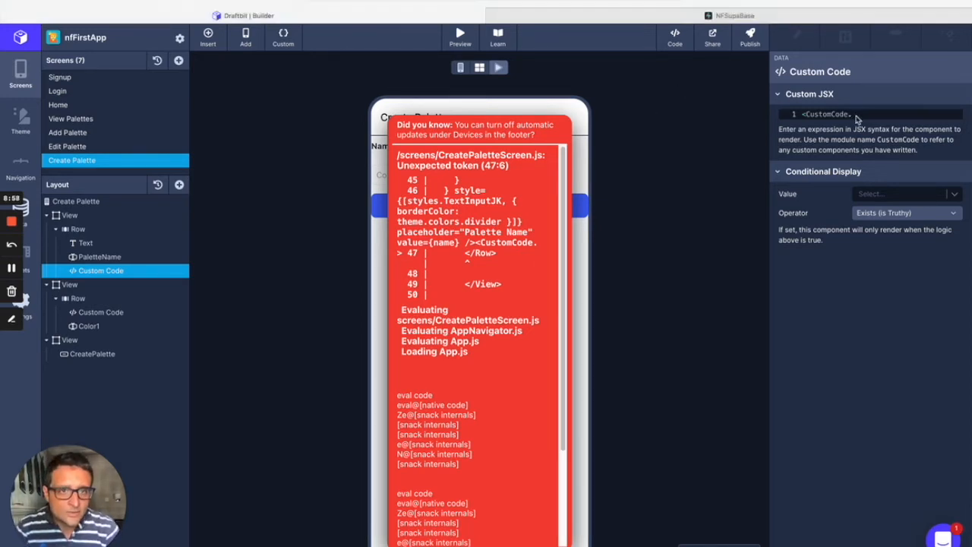
text(NameValid)
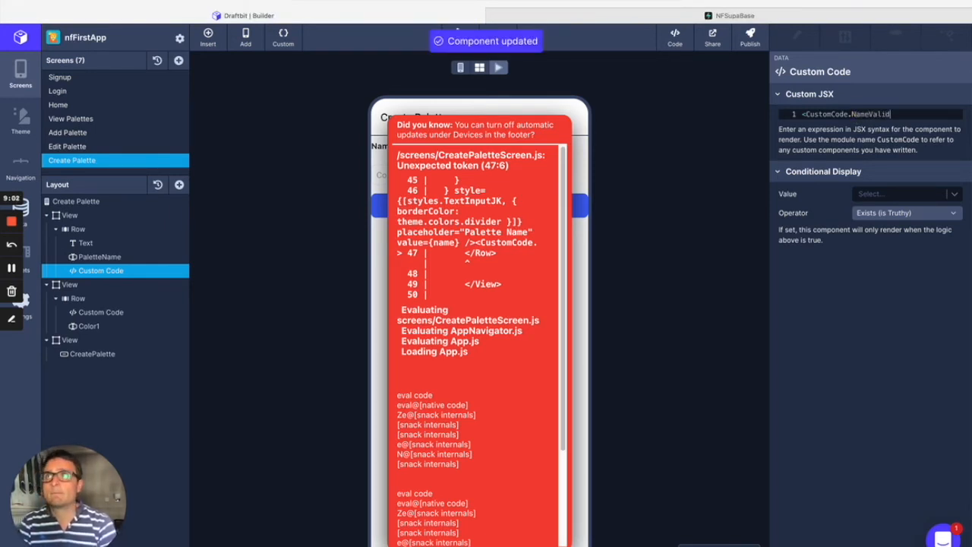
text( strName)
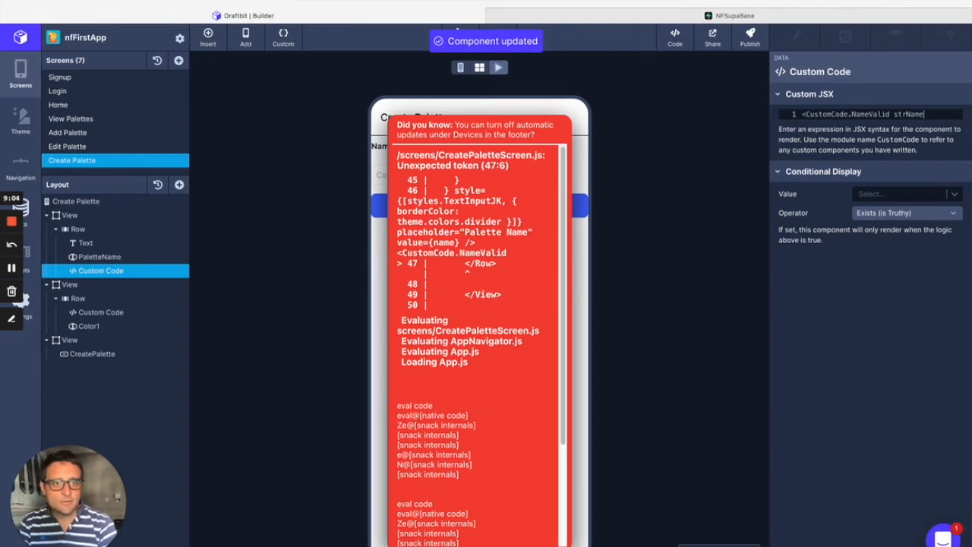
text(={name})
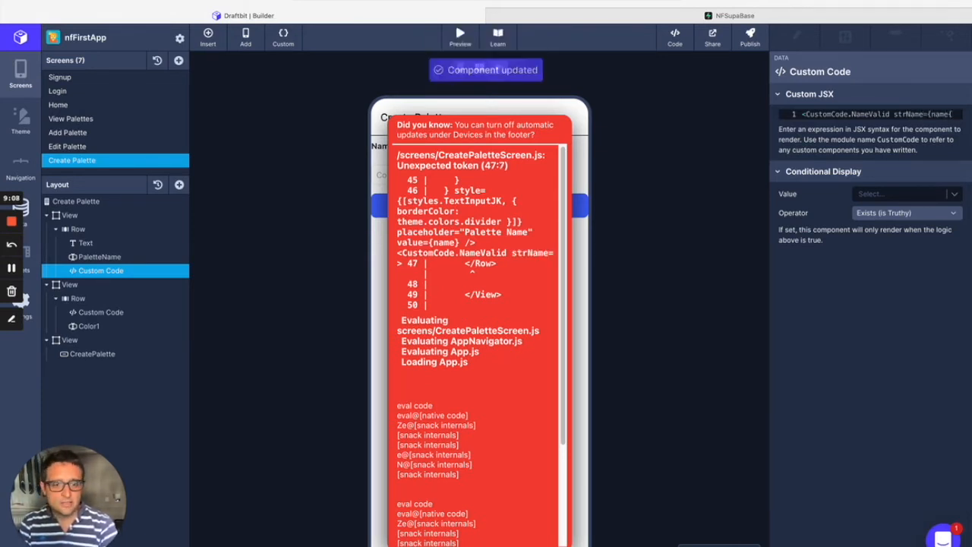
key(BackSpace)
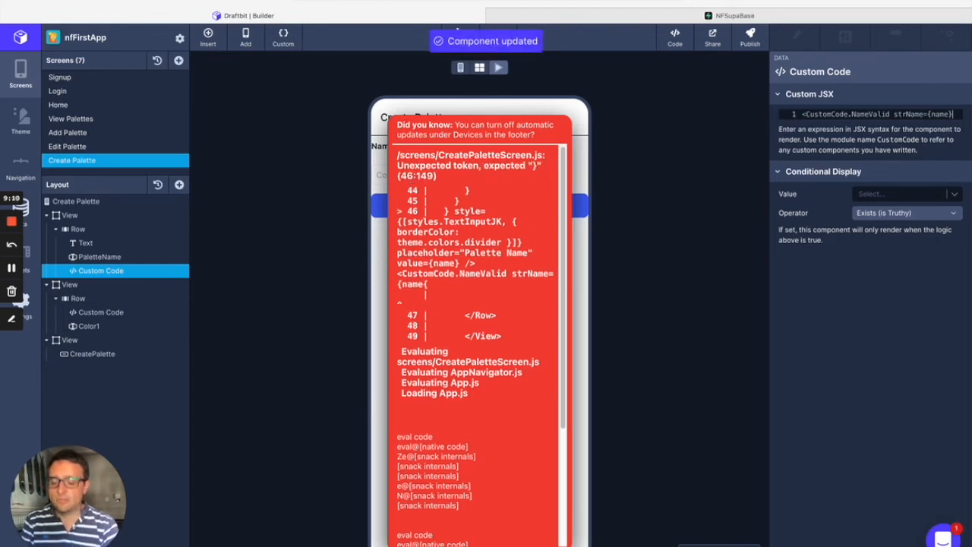
text(/>)
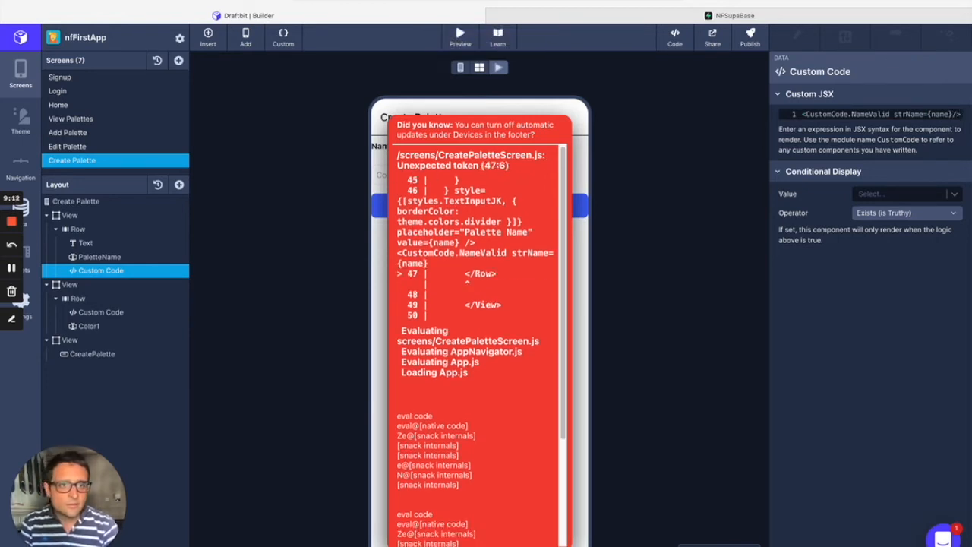
key(Return)
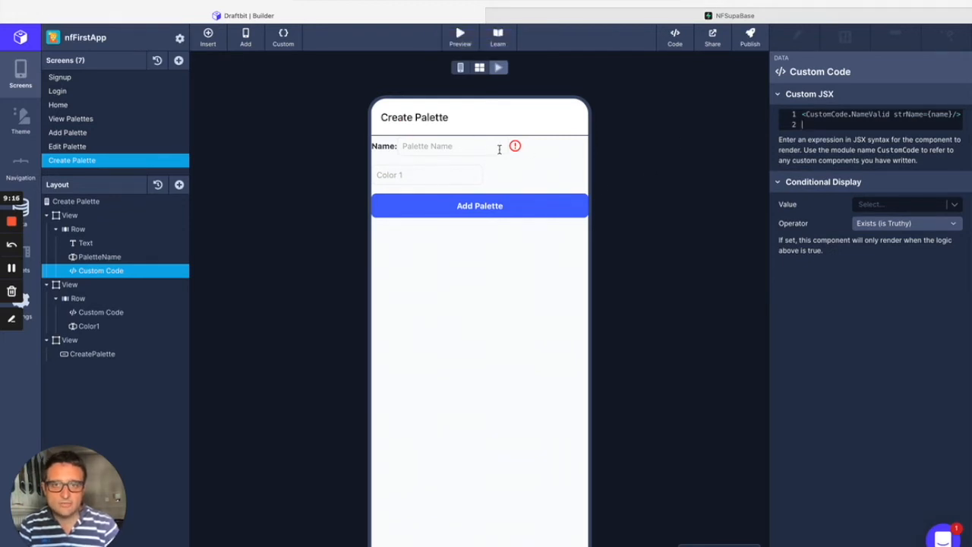
- Test the Palette Name validation in the preview with "FooBarr" and the digits 1232232, and clear the field
click(445, 147)
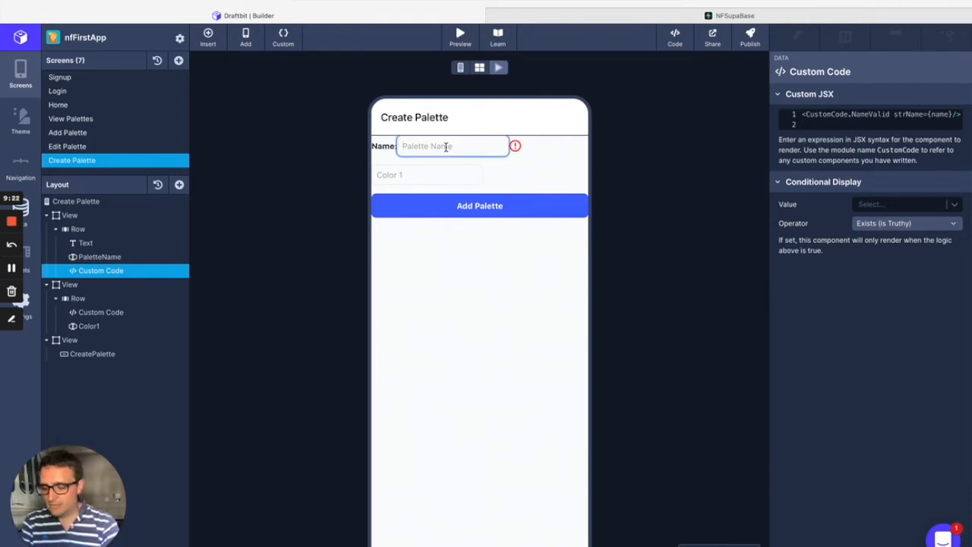
text(FooBarr)
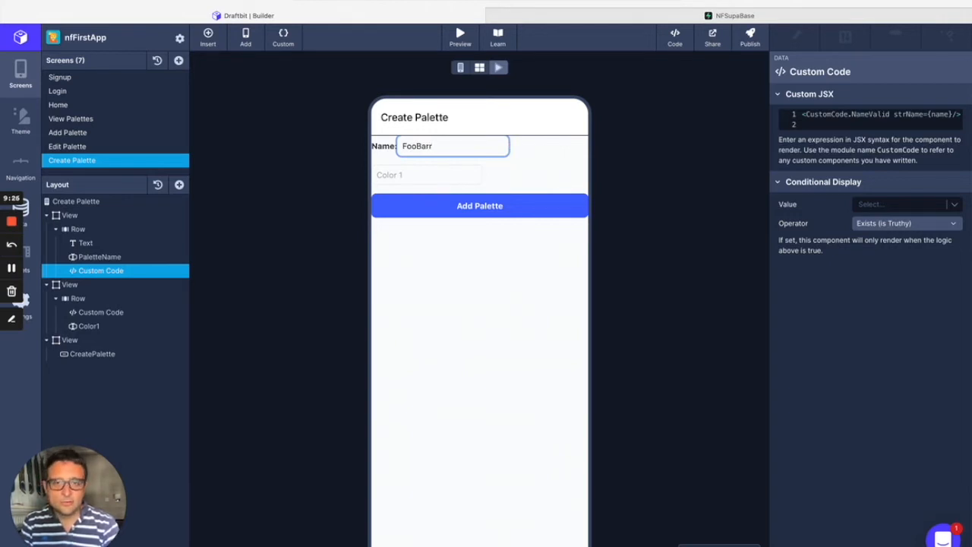
key(BackSpace)
key(BackSpace)
key(BackSpace)
key(BackSpace)
text(1232232)
key(BackSpace)
key(BackSpace)
key(BackSpace)
key(BackSpace)
key(BackSpace)
key(BackSpace)
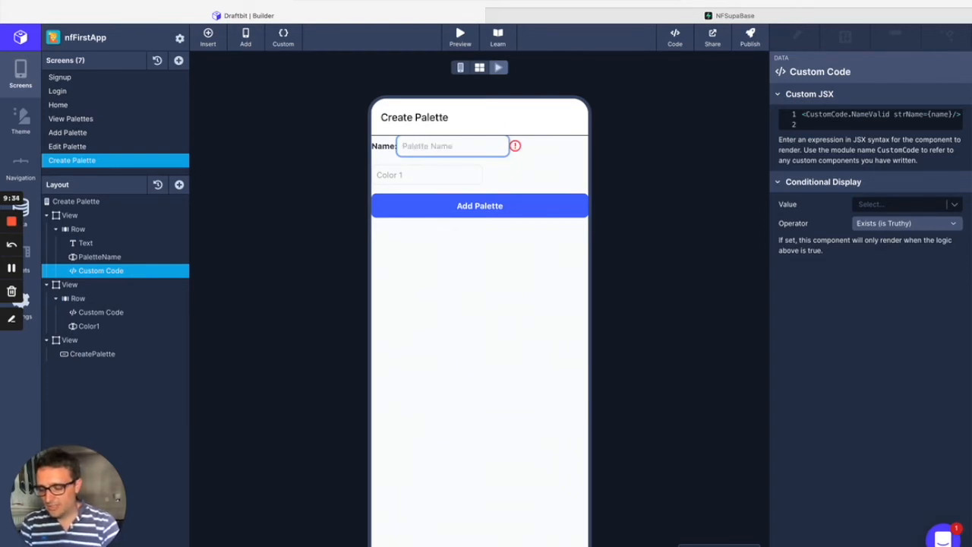
- Test the Palette Name validation with a first name followed by the @ character, and clear the field
text(Davdi)
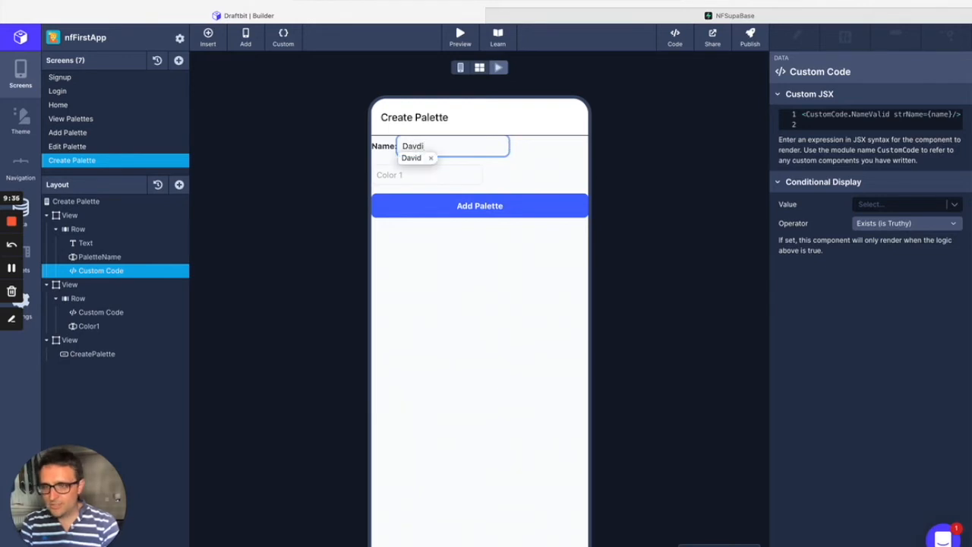
key(BackSpace)
key(BackSpace)
text(id@)
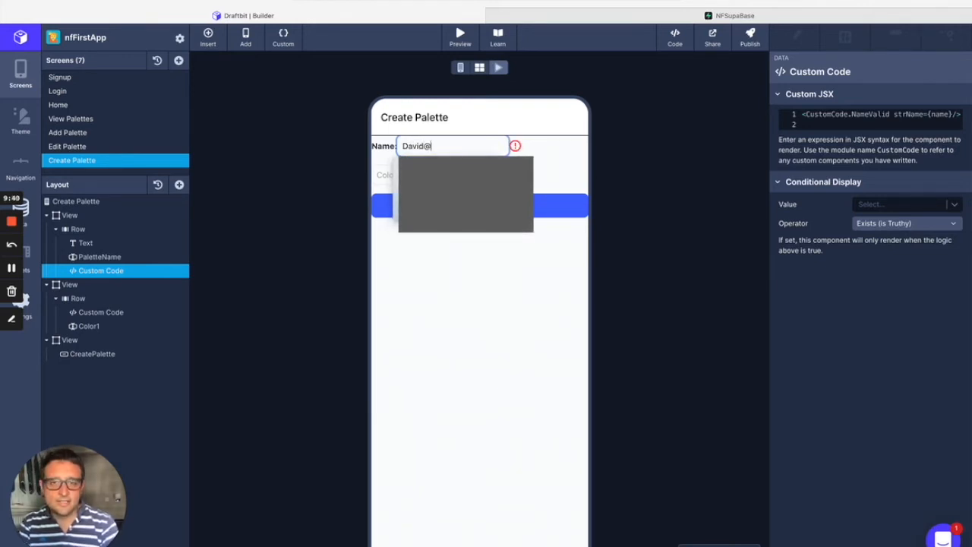
key(BackSpace)
key(BackSpace)
key(BackSpace)
key(BackSpace)
key(BackSpace)
key(BackSpace)
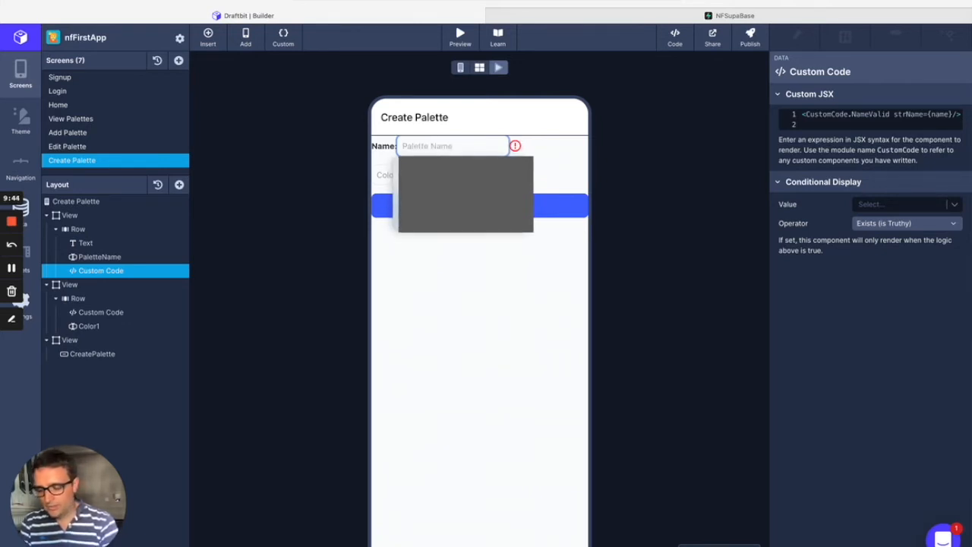
- Enter "Our Demo Palette" as the palette name in the preview and move on to the Color 1 field
text(Our De)
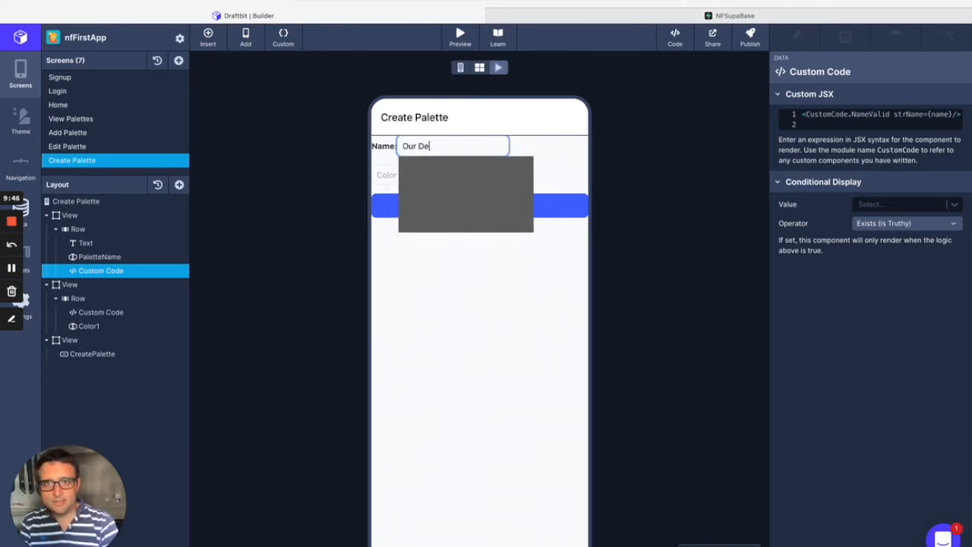
text(mo Palett)
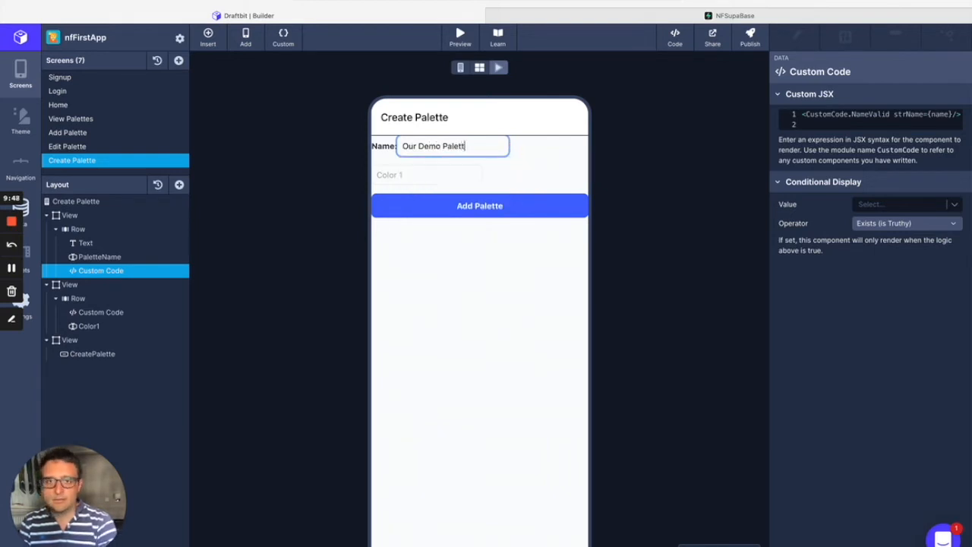
text(e)
click(573, 170)
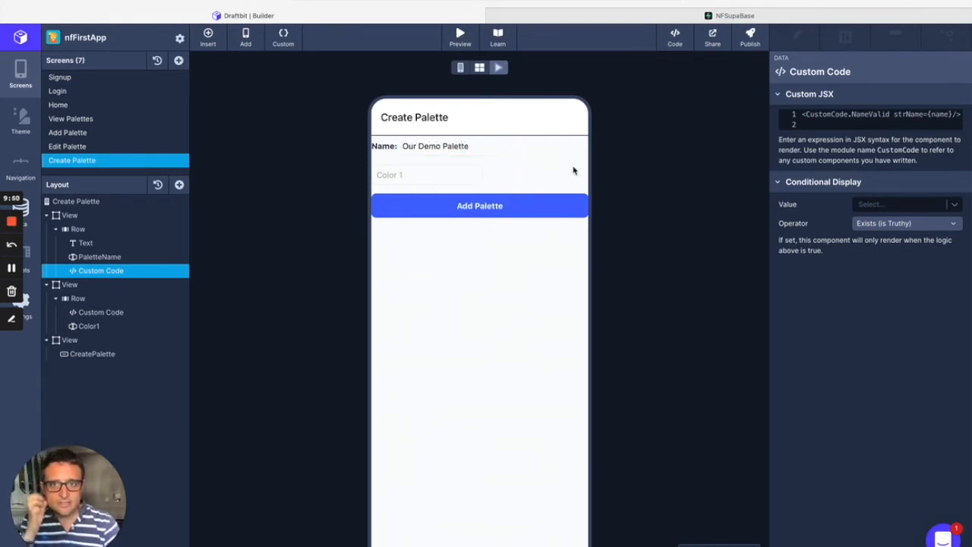
click(432, 175)
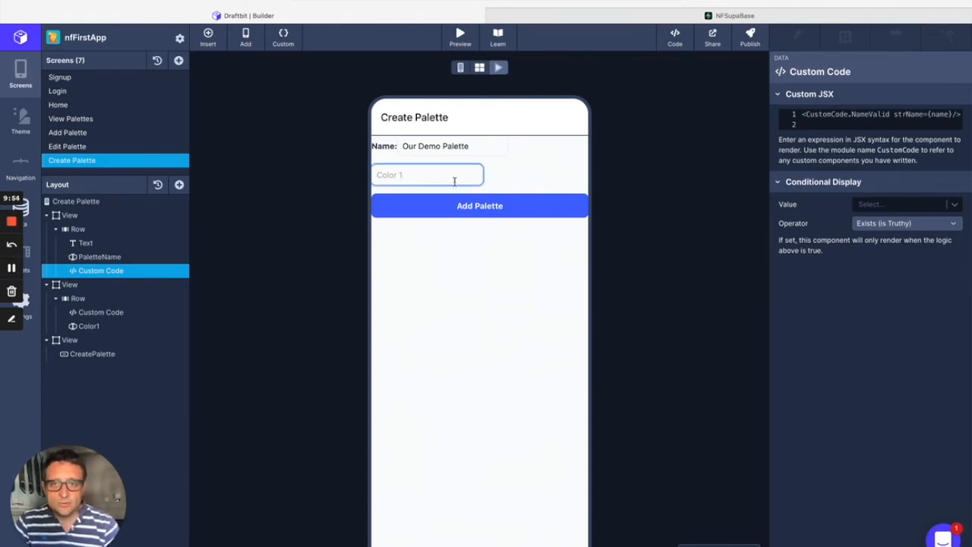
- In the Custom Code component above Color1, write the opening of a CustomCode.SelectCircle element with selectedColor={color1}
click(116, 311)
click(808, 115)
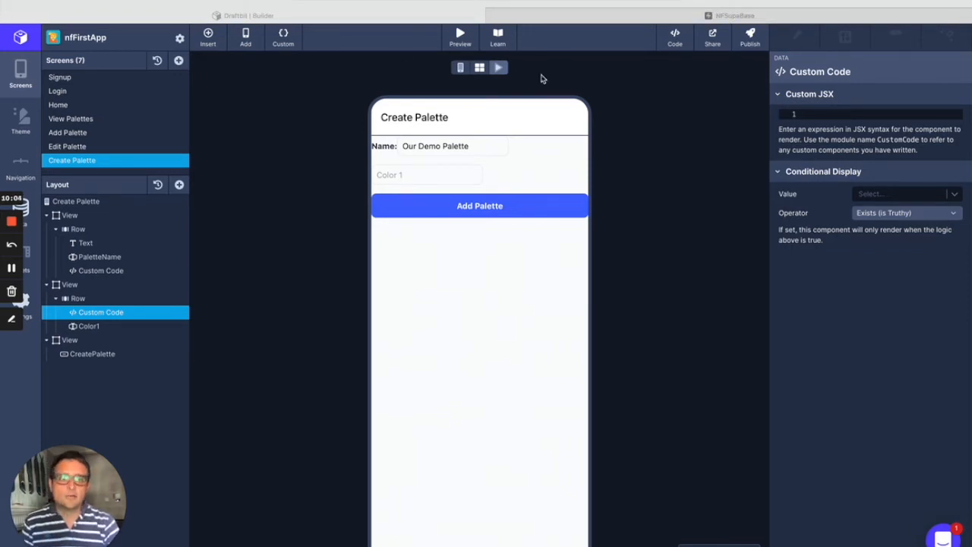
click(830, 114)
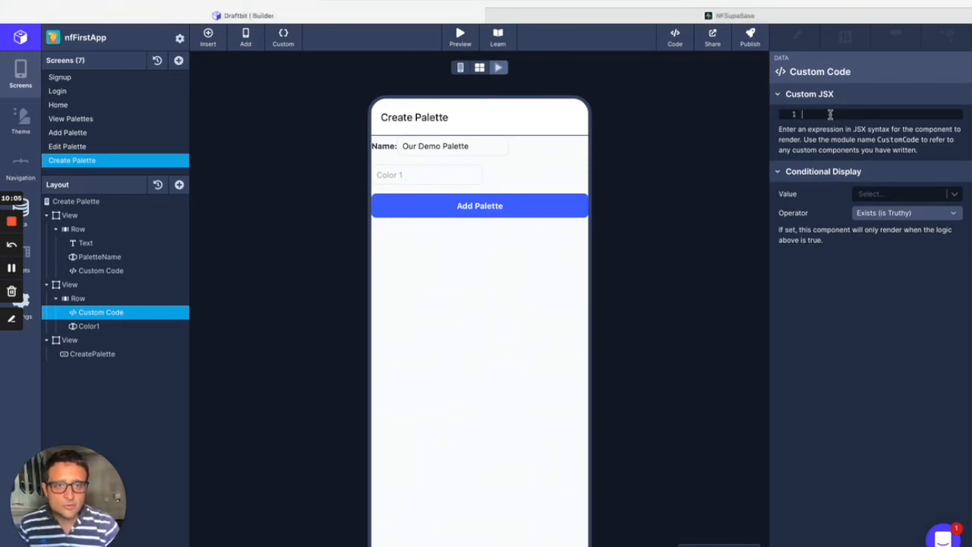
text(<)
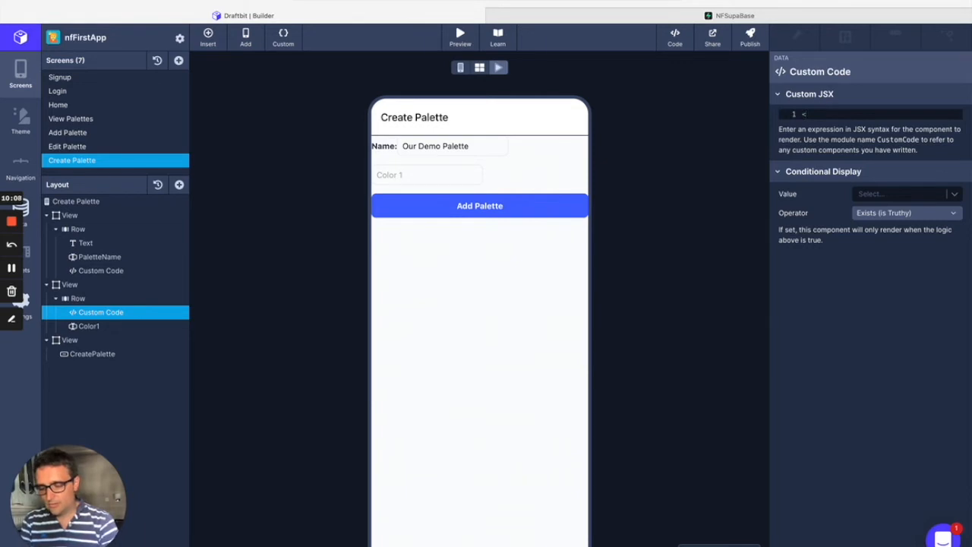
text(Custom)
text(Cod)
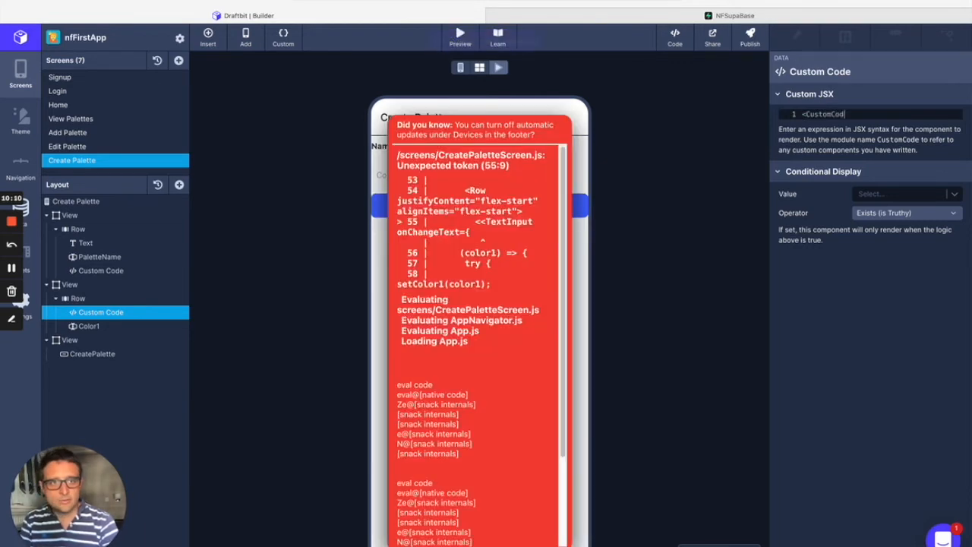
text(e.Sele)
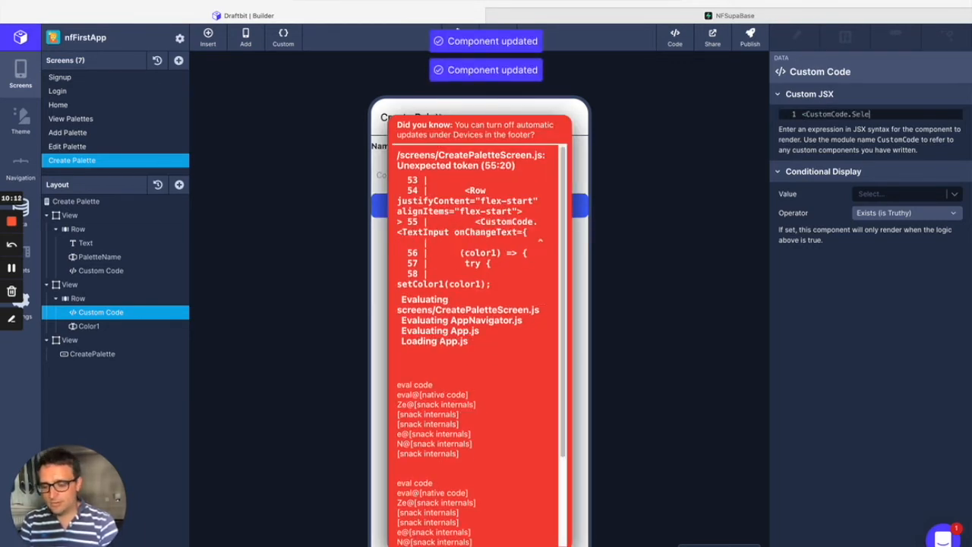
text(ctCircl)
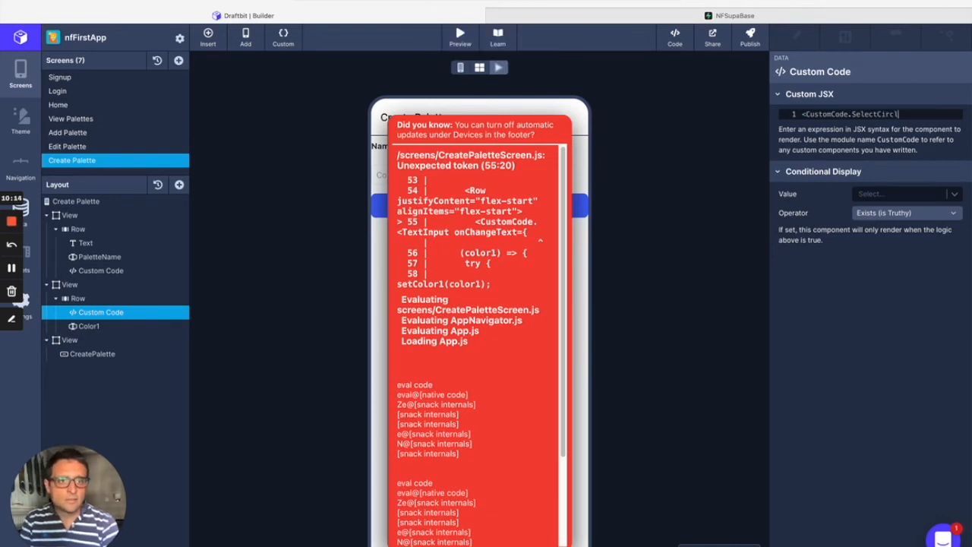
text(e)
text( s)
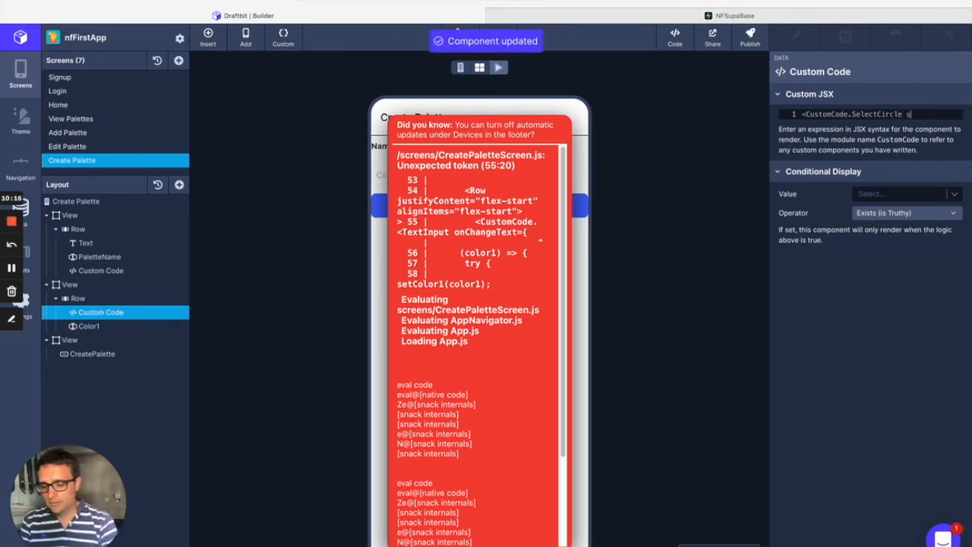
text(electedColor)
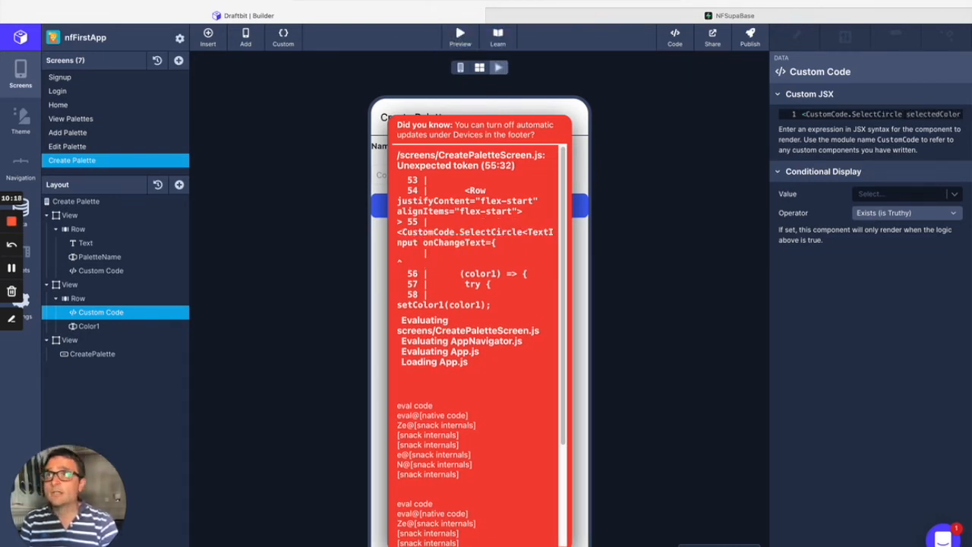
text(={col)
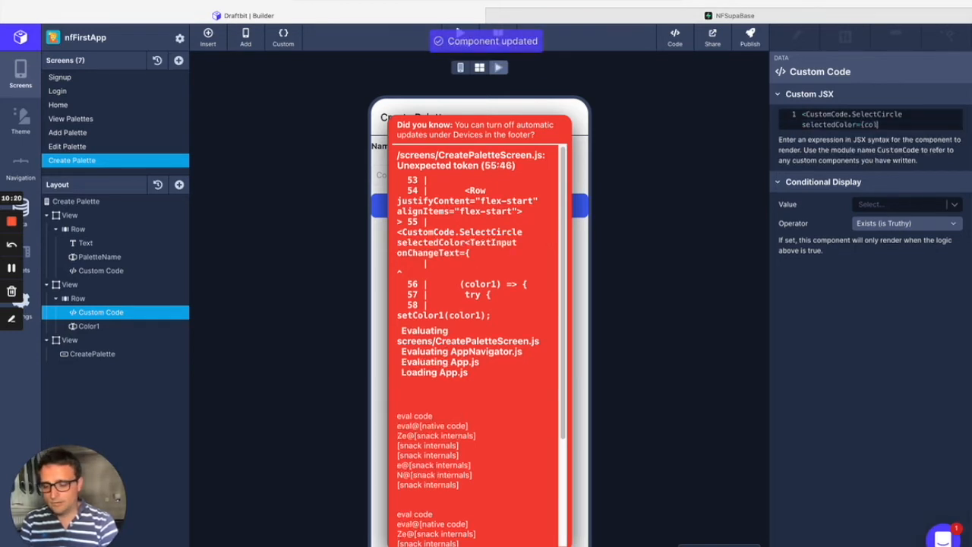
text(or1})
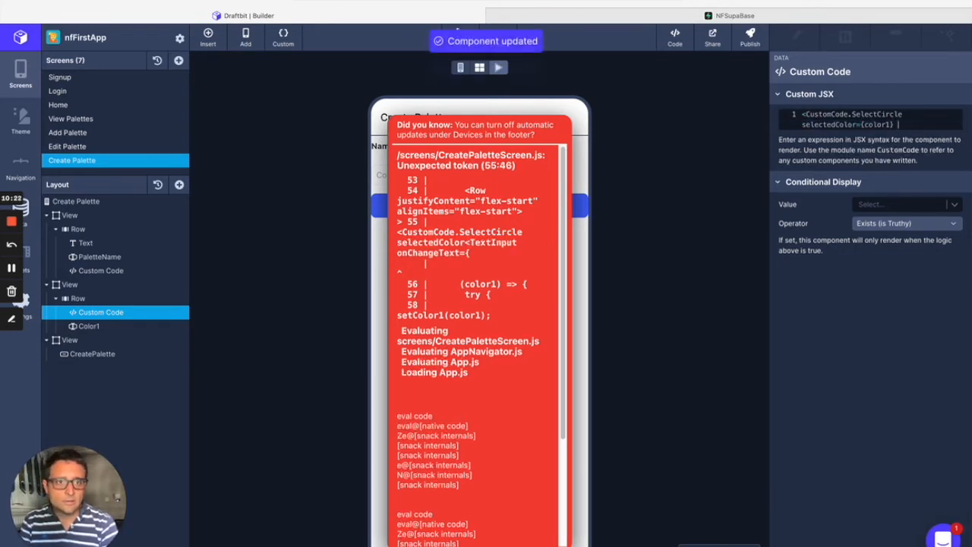
- Complete the SelectCircle element above Color1 with deselectedColor={color1} and a self-closing tag
text( des)
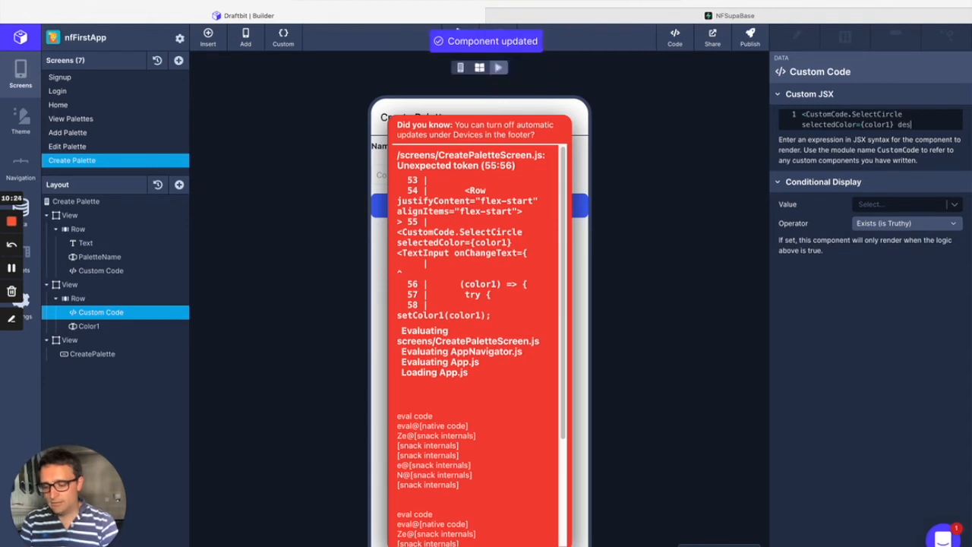
text(electedColorr)
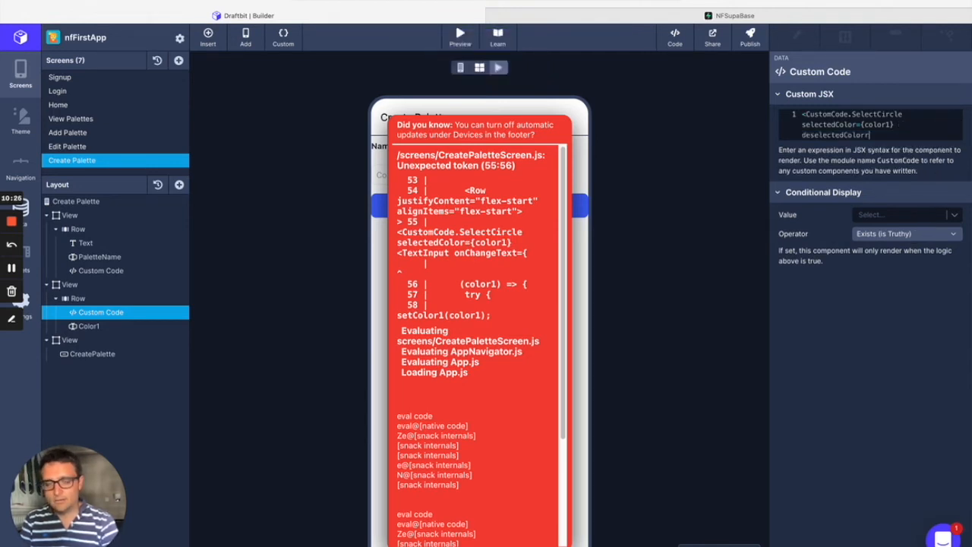
key(BackSpace)
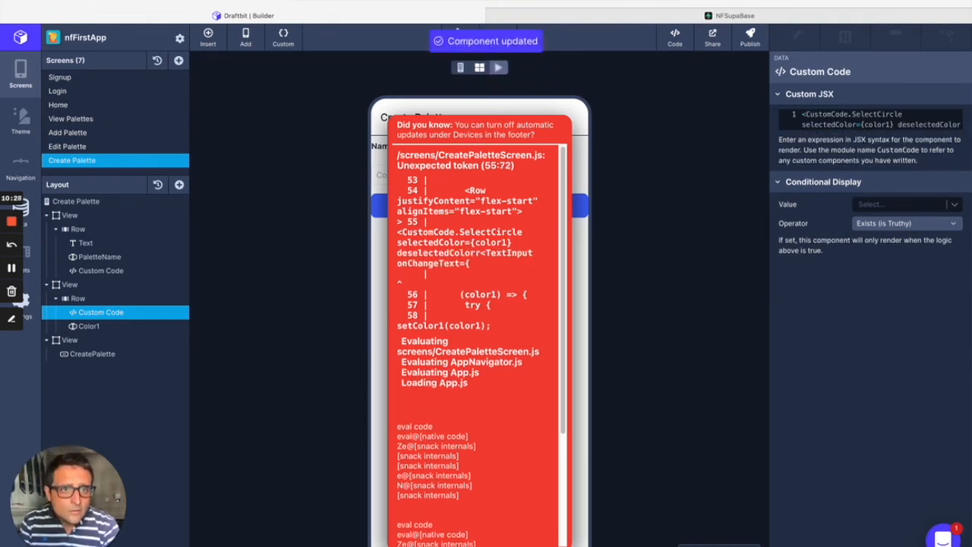
text(={color1)
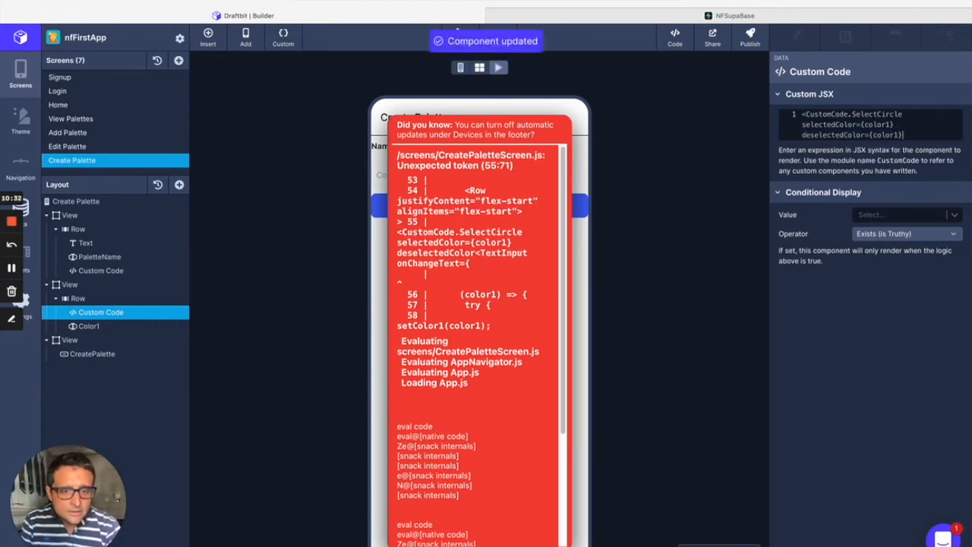
text(}/>)
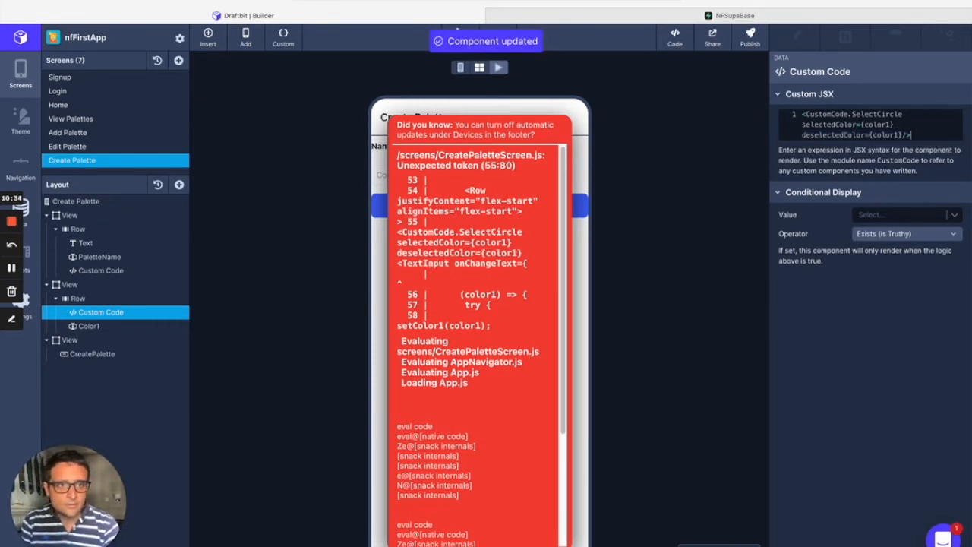
key(Left)
key(Left)
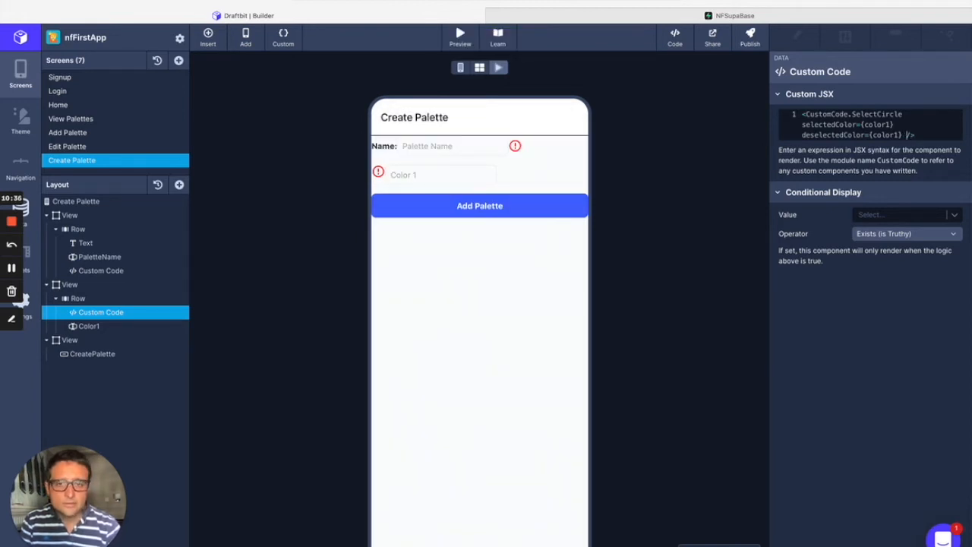
- Test the color swatch in the preview by entering 00ff00 as Color 1
click(405, 174)
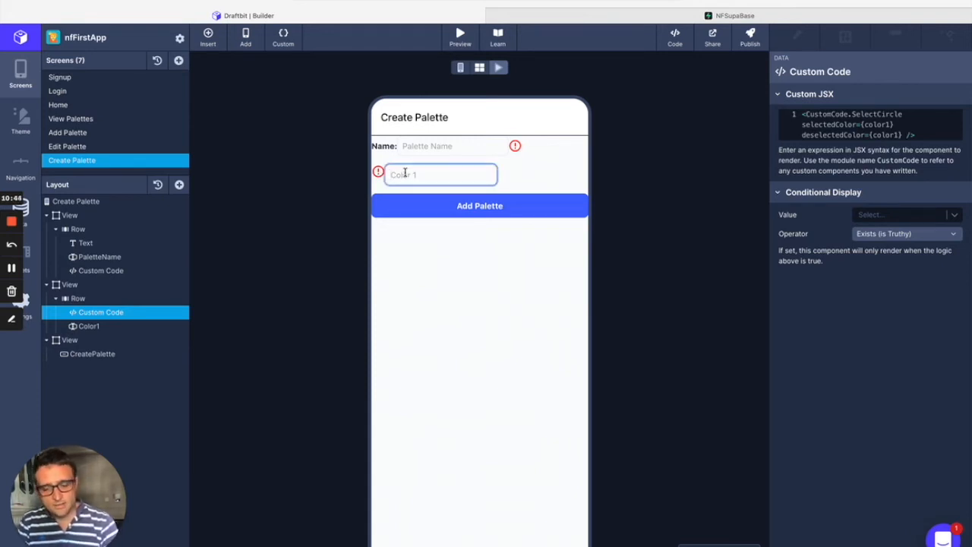
text(00)
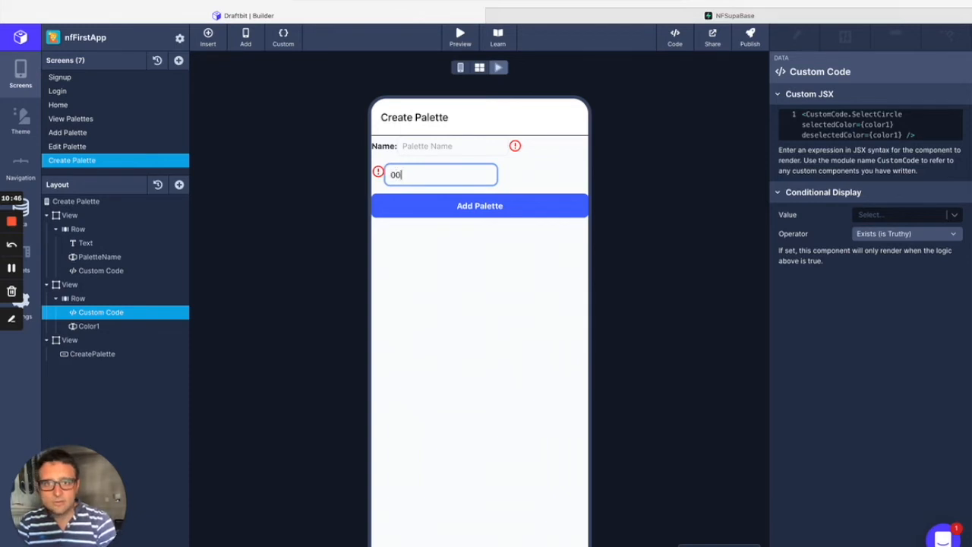
text(ff00)
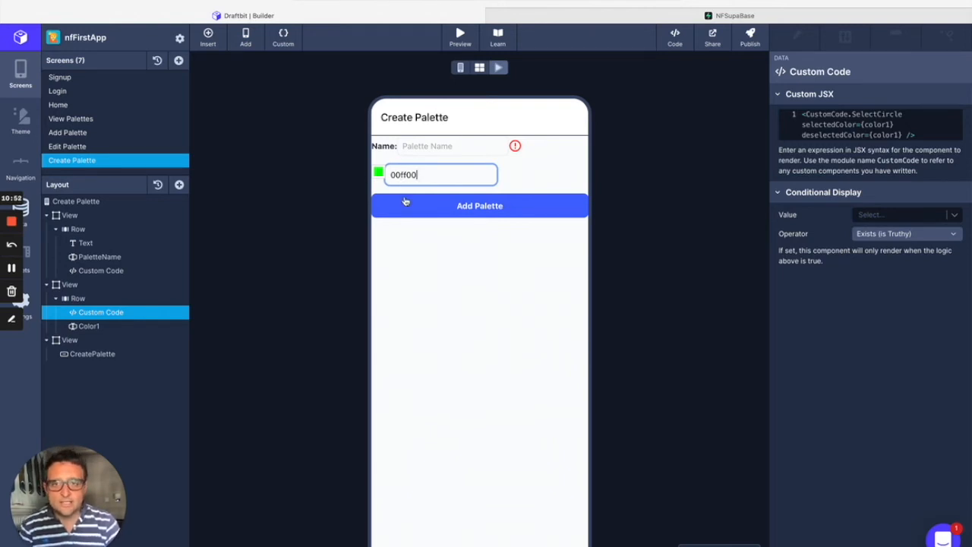
click(525, 179)
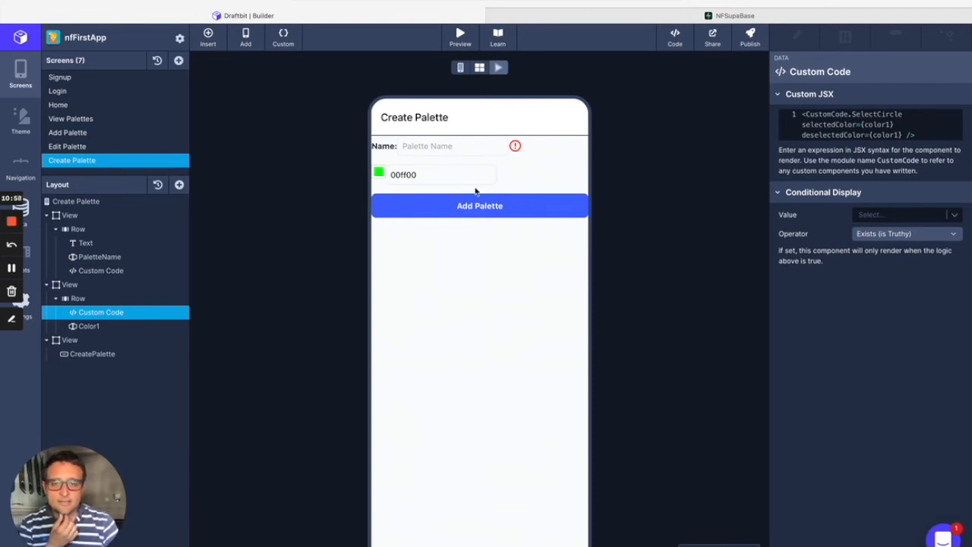
drag(420, 176, 385, 176)
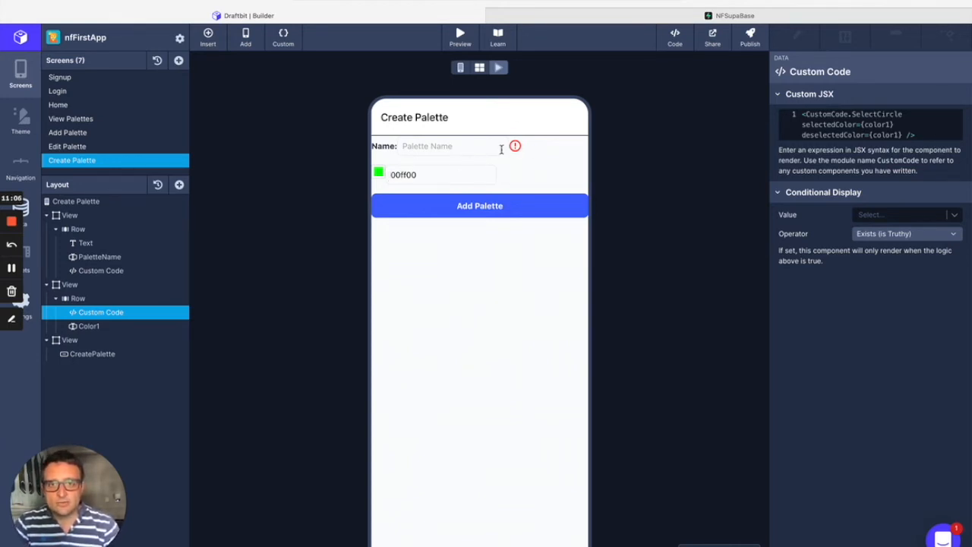
- In the custom components code, replace the Icon element returned by NameValid with the text 'Invalid Name';
click(283, 38)
click(366, 205)
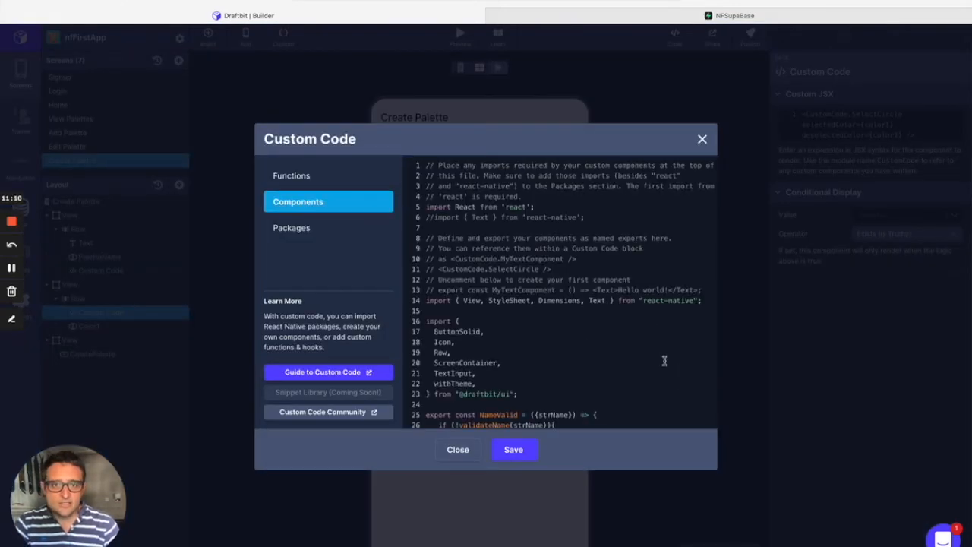
scroll(645, 359, down, 5)
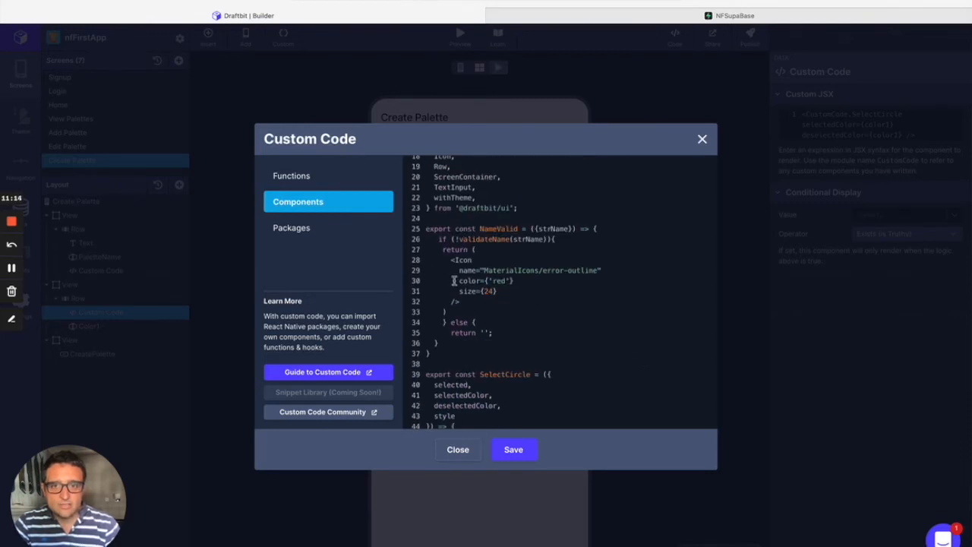
drag(451, 259, 468, 299)
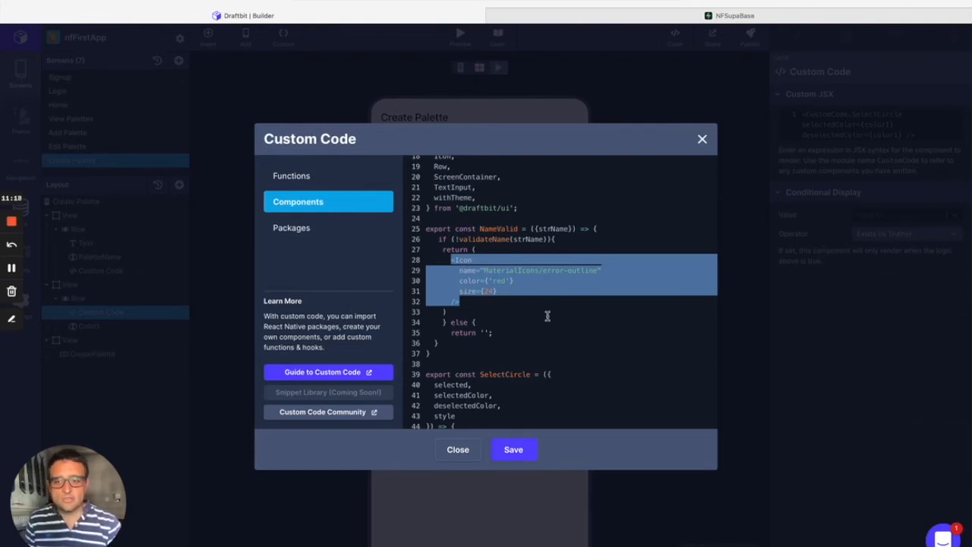
key(BackSpace)
text('Invalid Name)
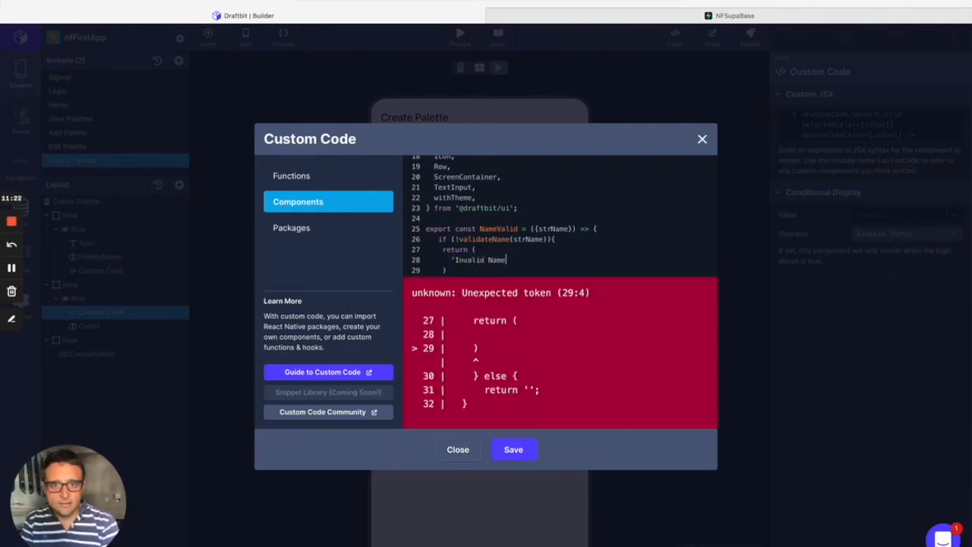
text(';)
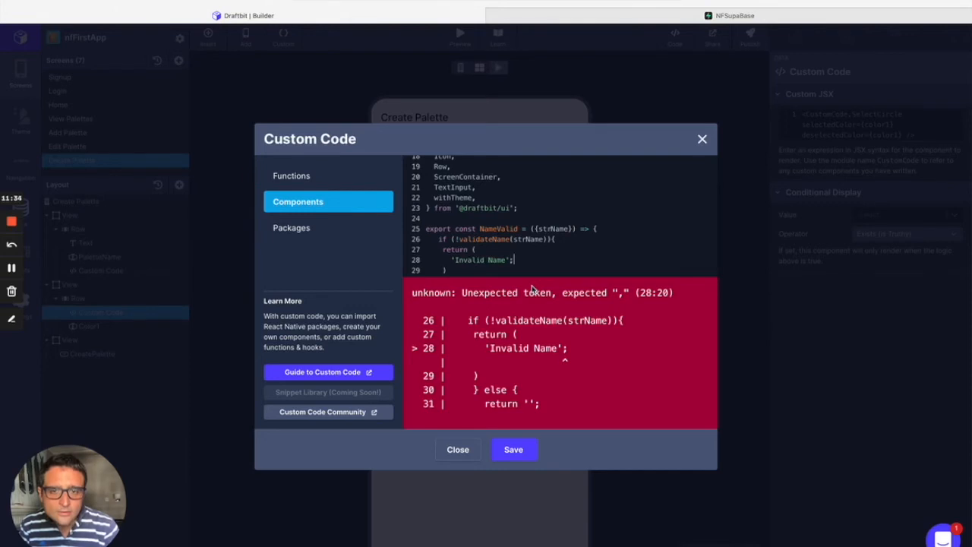
- Remove the parentheses around the 'Invalid Name' return value in NameValid and save the components file
scroll(598, 237, down, 3)
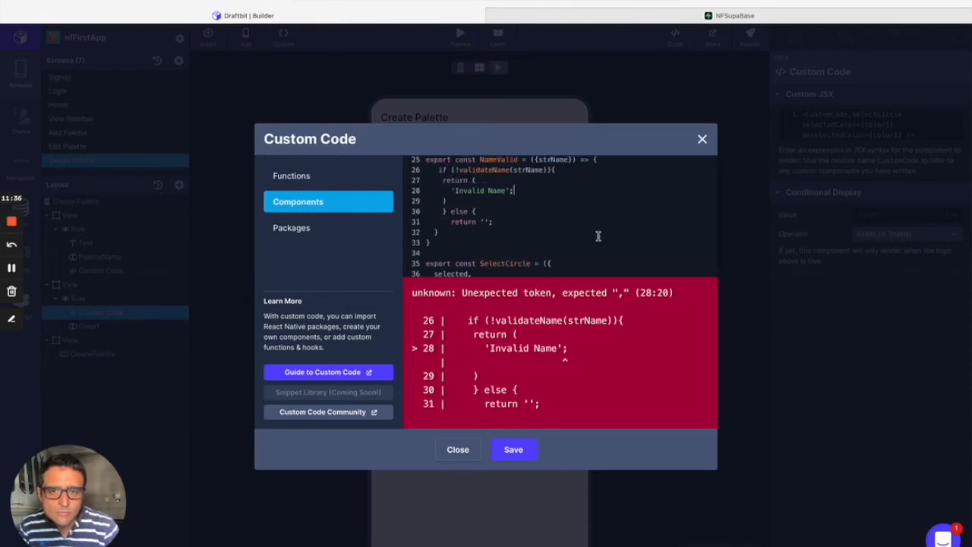
click(480, 181)
key(BackSpace)
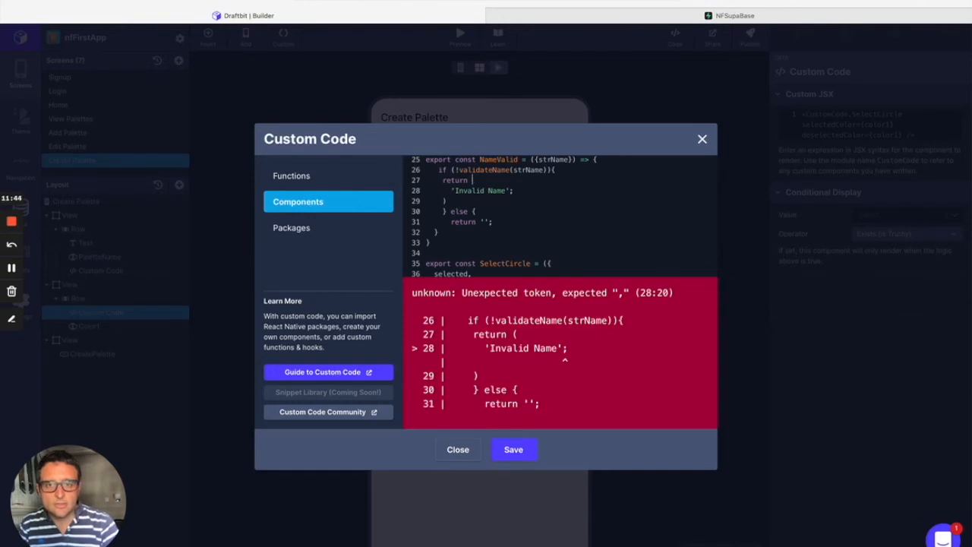
key(Down)
key(Down)
key(BackSpace)
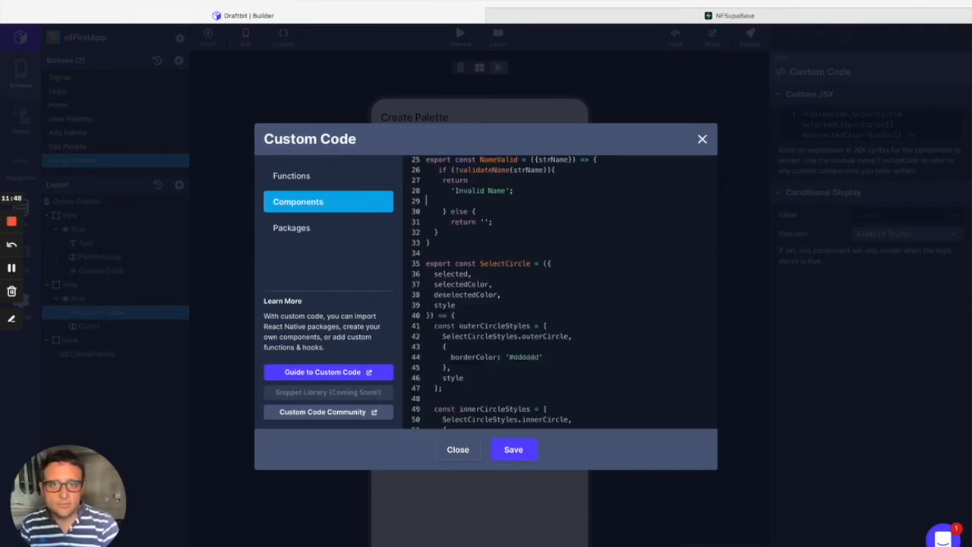
key(BackSpace)
click(514, 450)
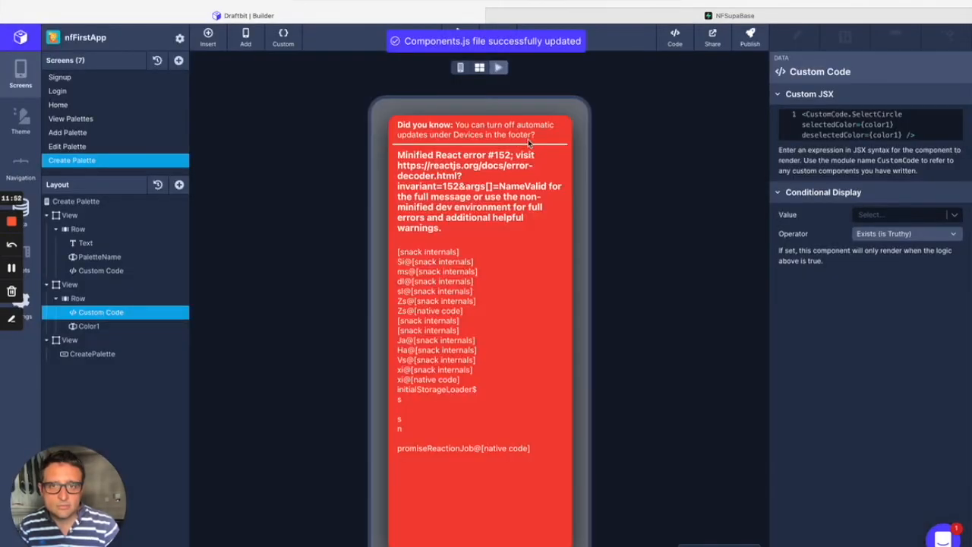
- Put 'Invalid Name' on the same line as its return statement in NameValid, save the components file, and focus the Palette Name field in the preview
click(286, 43)
click(320, 204)
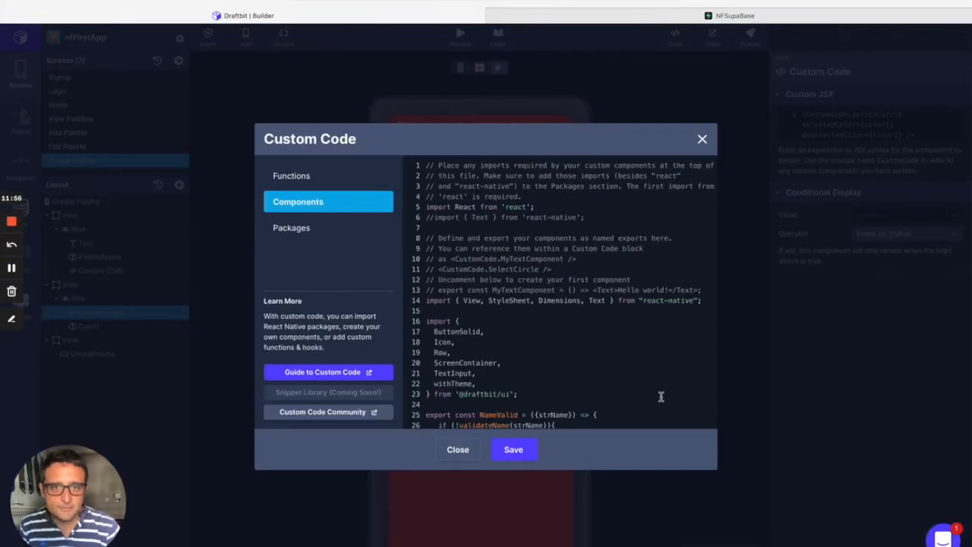
scroll(583, 347, down, 3)
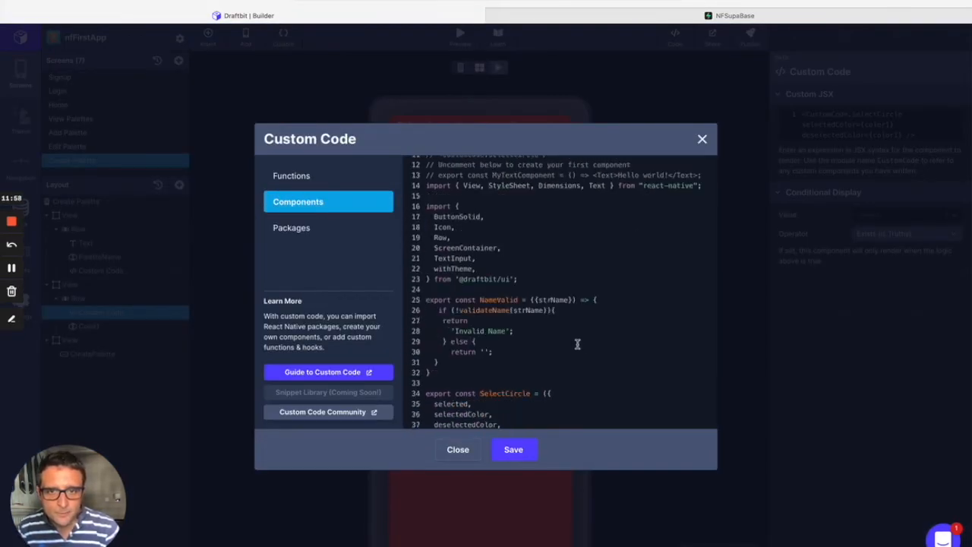
scroll(593, 346, down, 3)
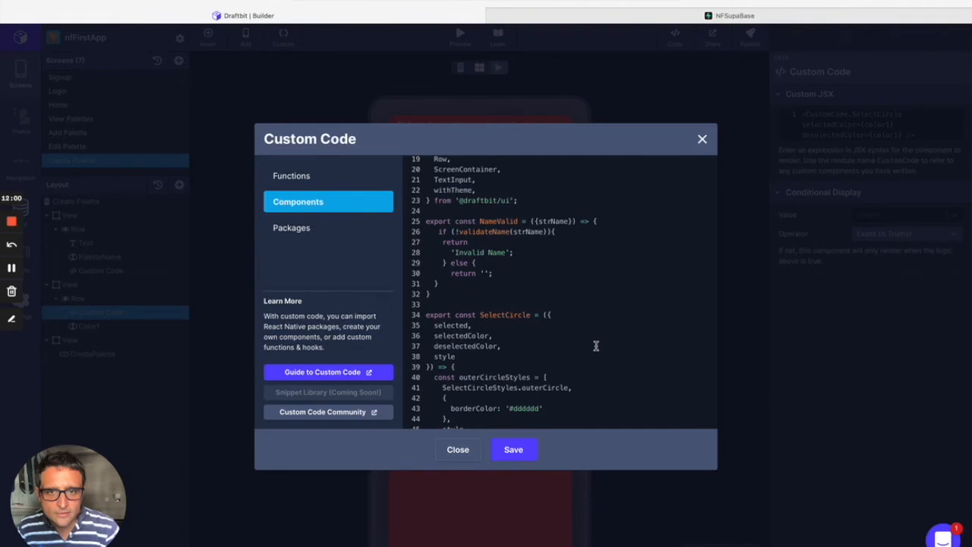
click(451, 252)
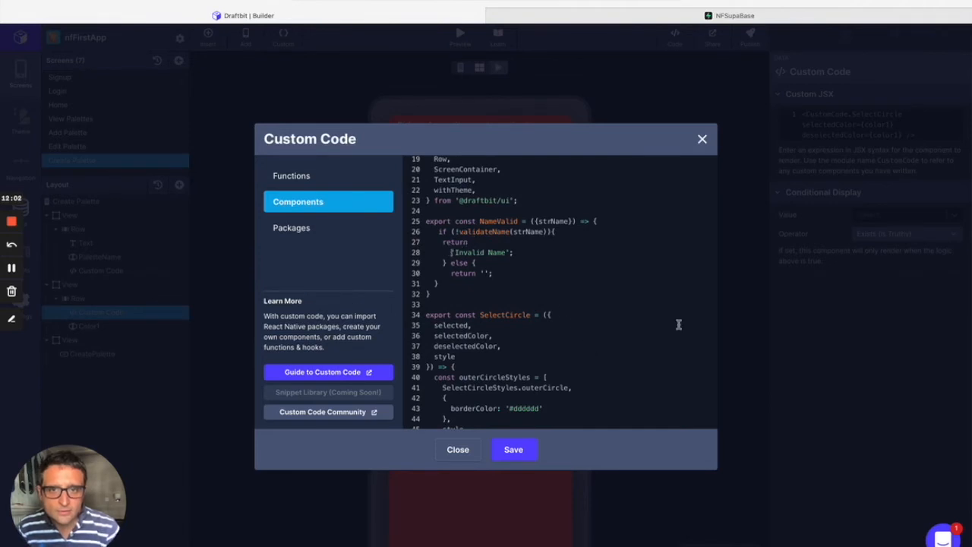
key(BackSpace)
key(BackSpace)
key(BackSpace)
key(BackSpace)
key(BackSpace)
key(BackSpace)
key(BackSpace)
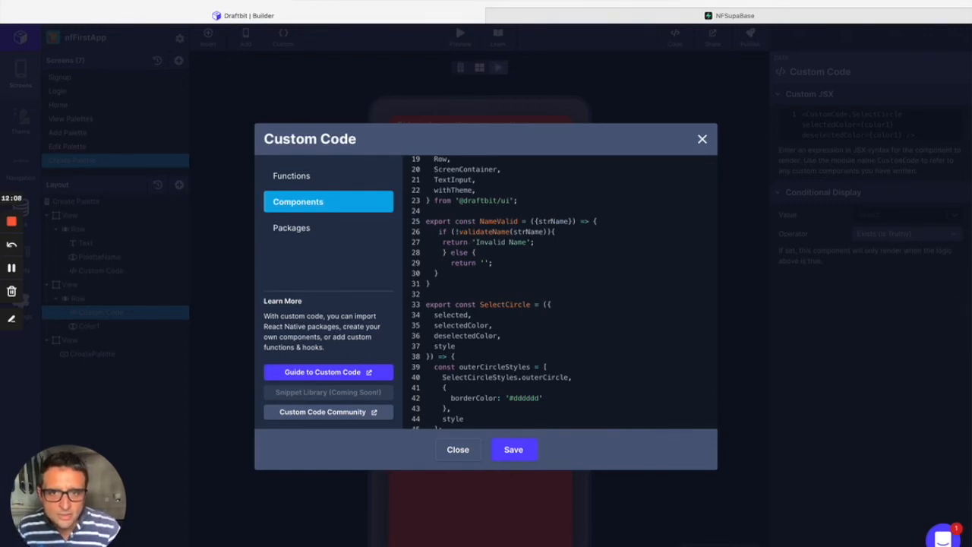
click(513, 450)
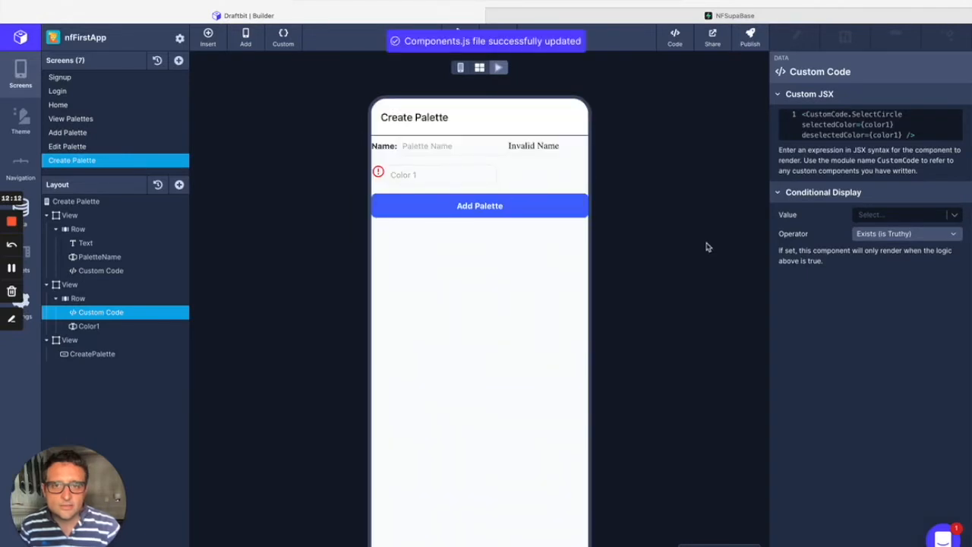
click(448, 149)
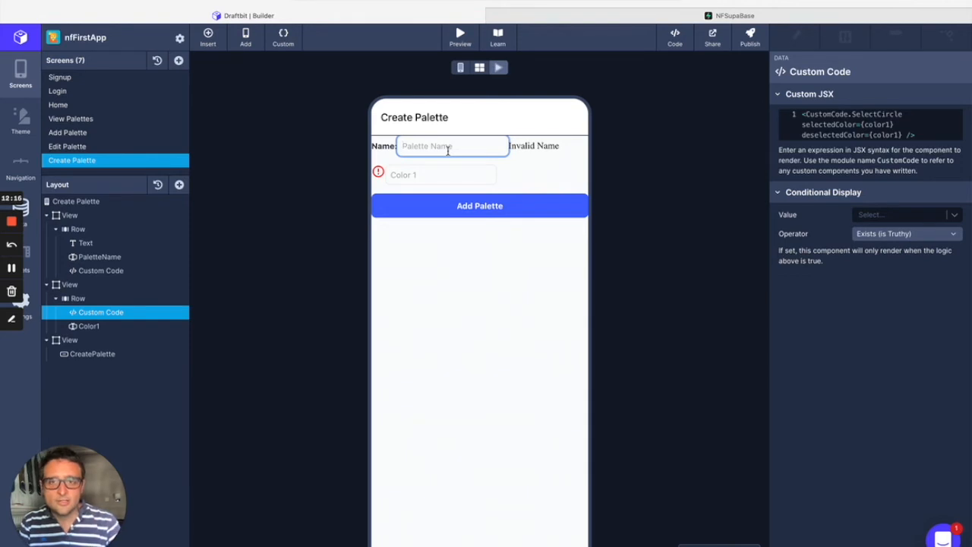
- In NameValid, replace the returned 'Invalid Name' text with a parenthesised Icon element using MaterialIcons/error-outline, color red and size 24
click(283, 38)
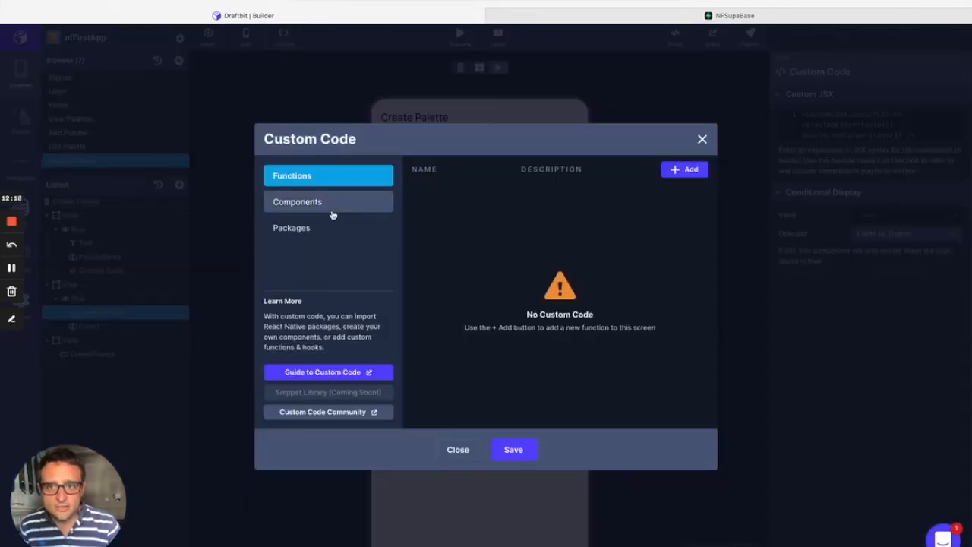
click(332, 210)
scroll(537, 386, down, 2)
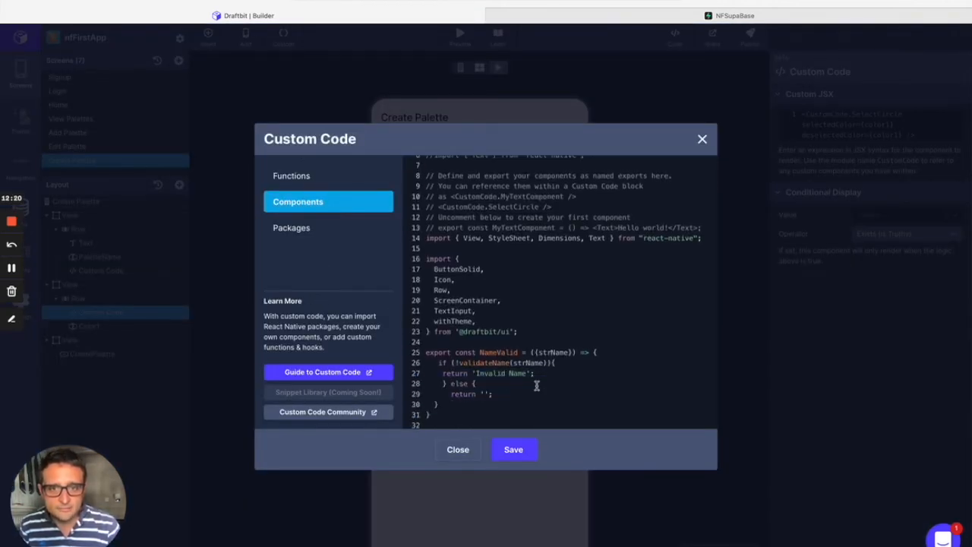
scroll(536, 386, down, 1)
drag(536, 351, 472, 351)
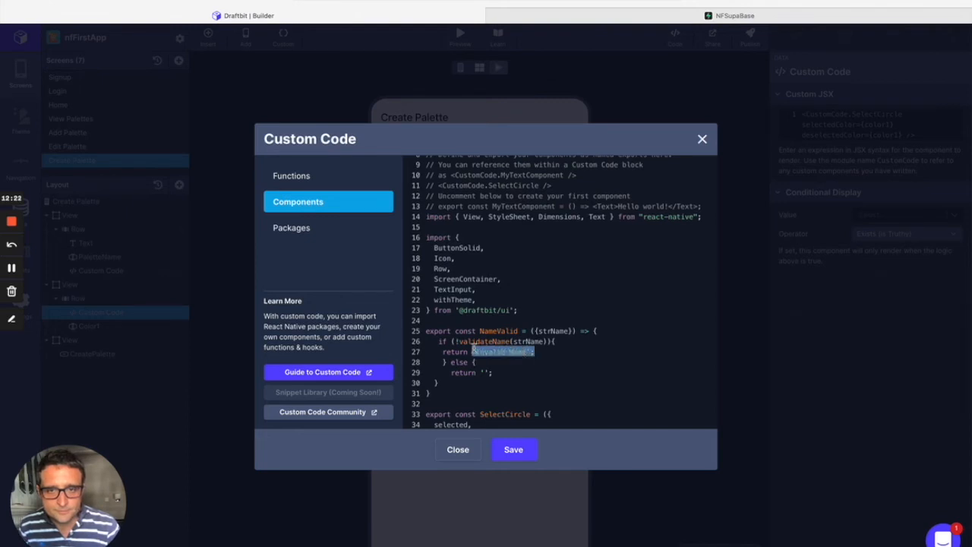
key(Return)
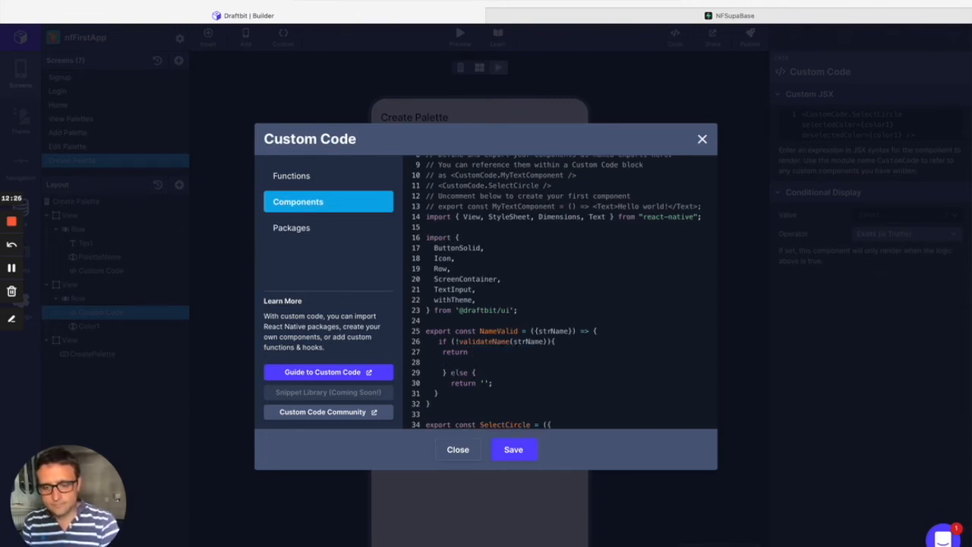
key(Return)
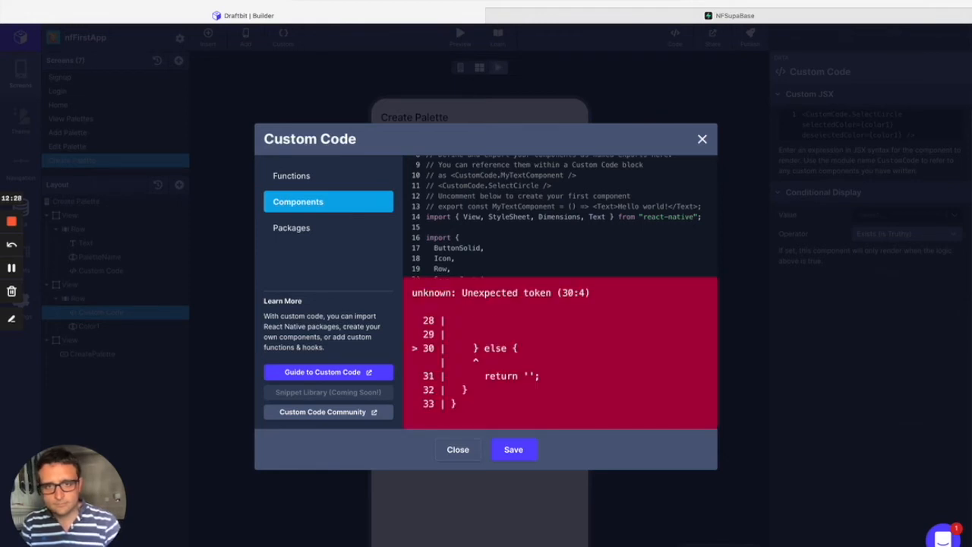
scroll(607, 227, down, 4)
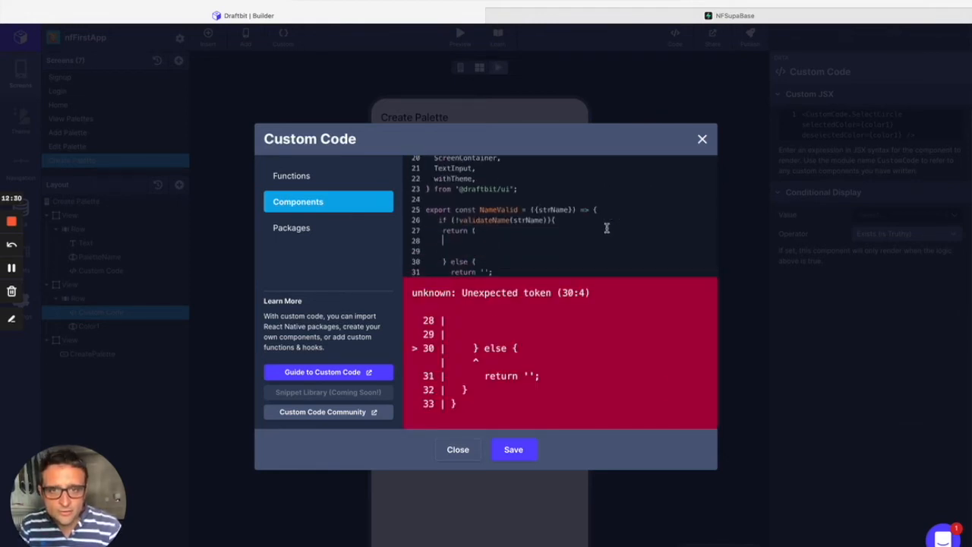
key(Return)
text())
key(Up)
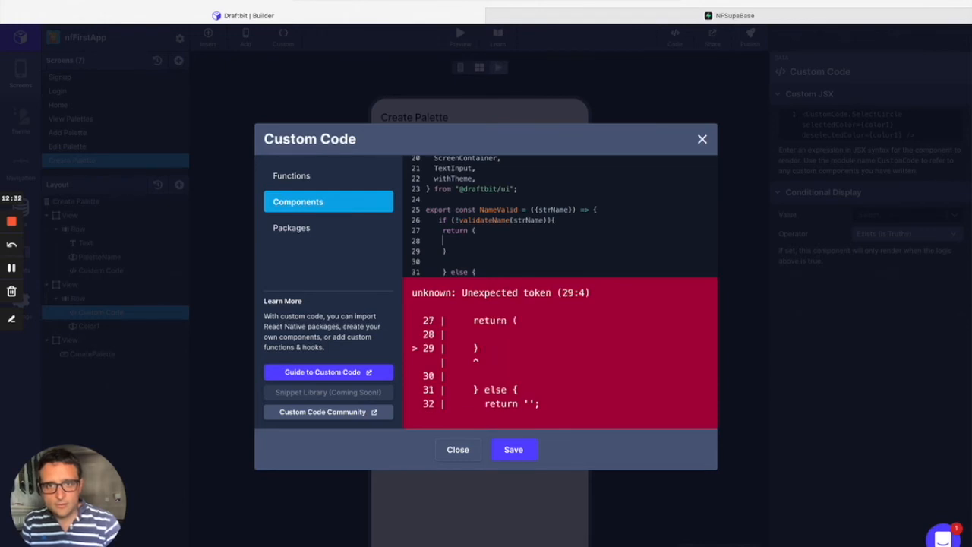
text(<Icon     name="MaterialIcons/error-outline"     color={'red'}     size={24}   />)
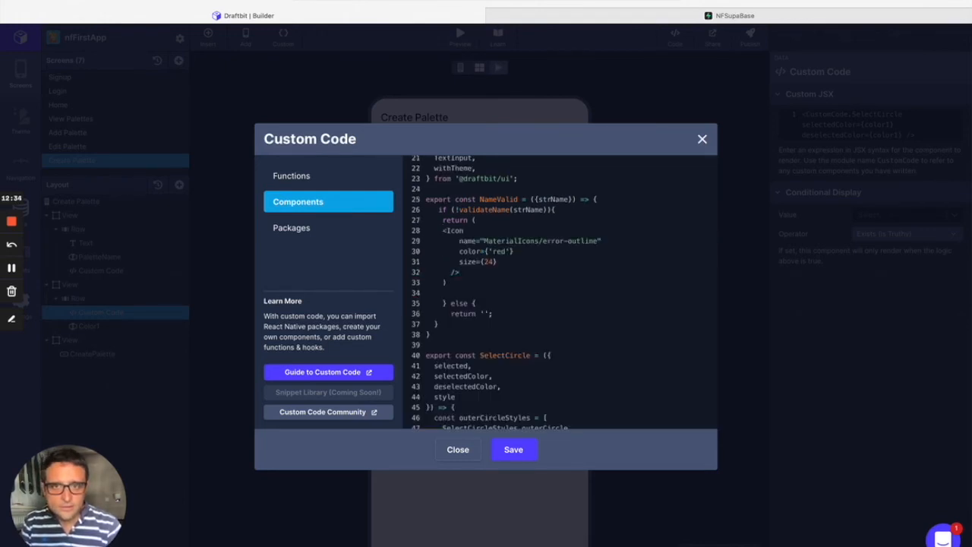
- Save the components code and open the tap interactions of the CreatePalette button
click(523, 449)
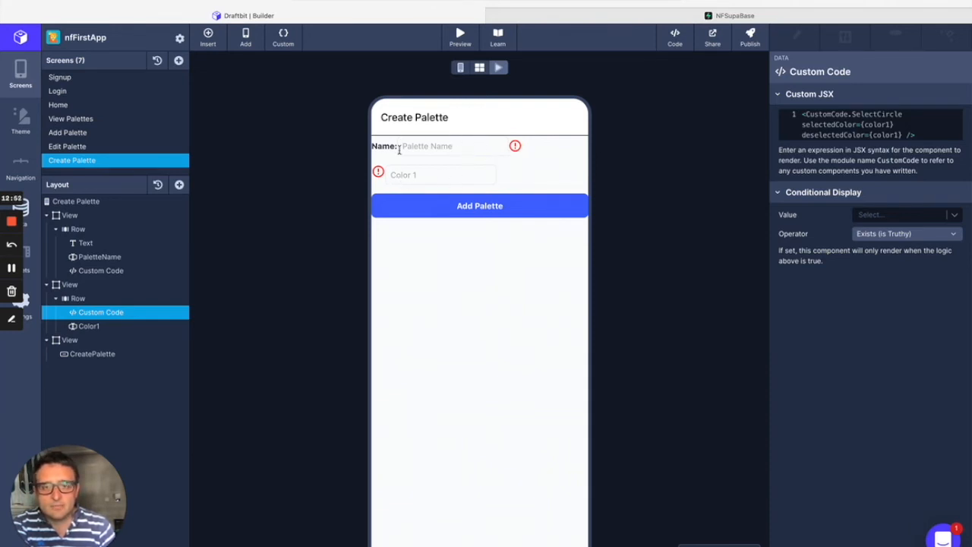
click(104, 353)
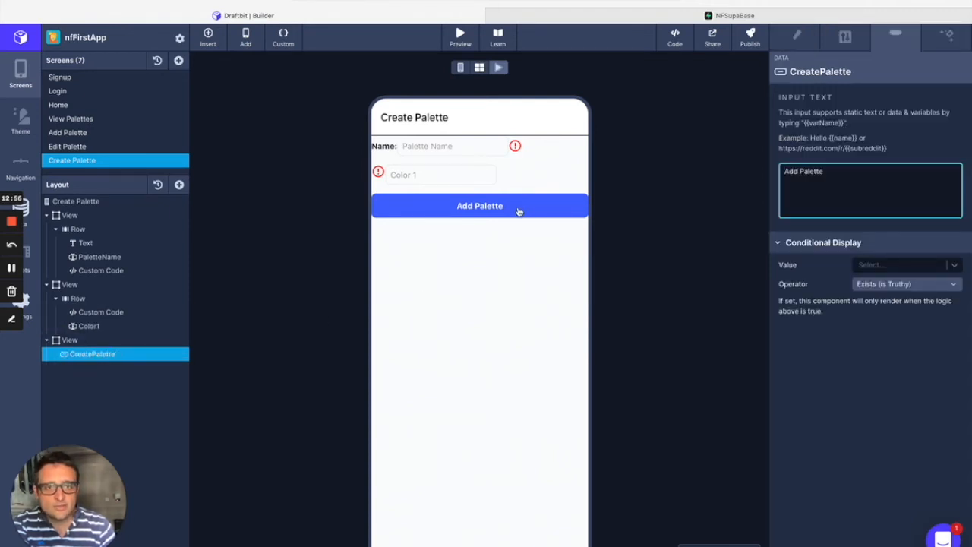
click(948, 38)
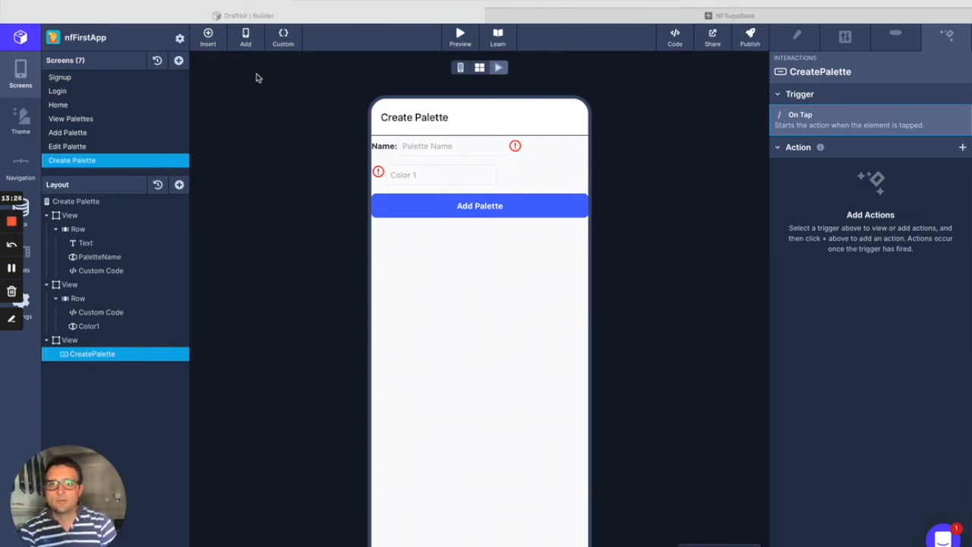
- Start a new custom function named validateHex with the parameter strColor
click(283, 38)
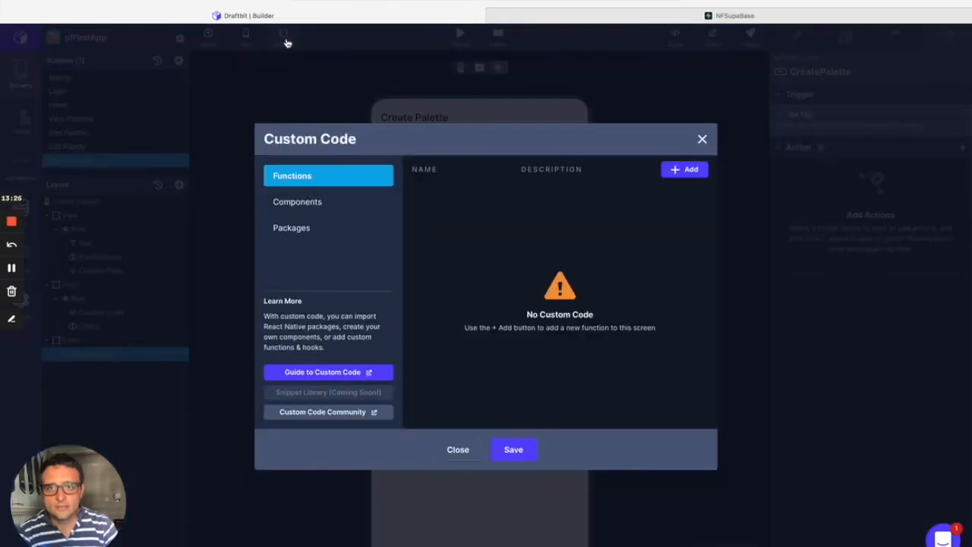
click(680, 177)
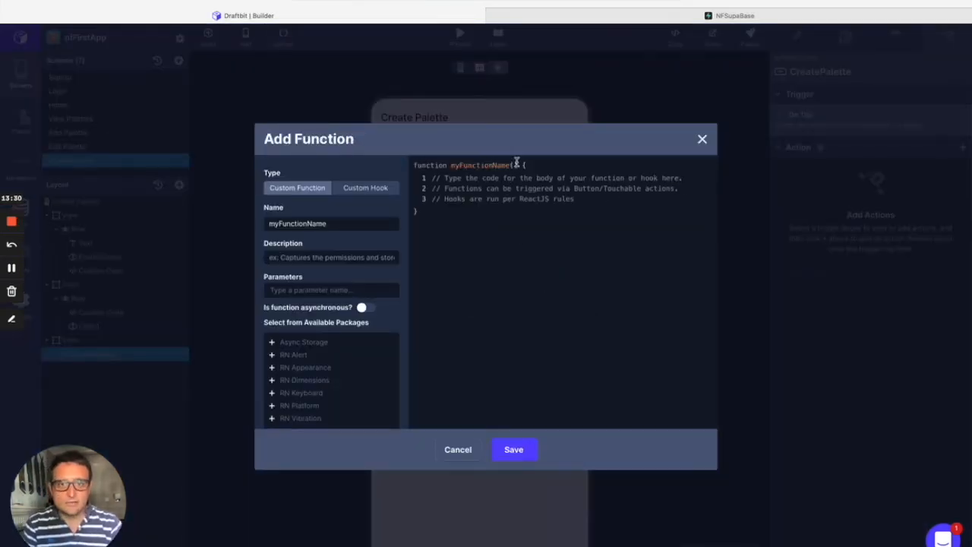
drag(330, 222, 249, 215)
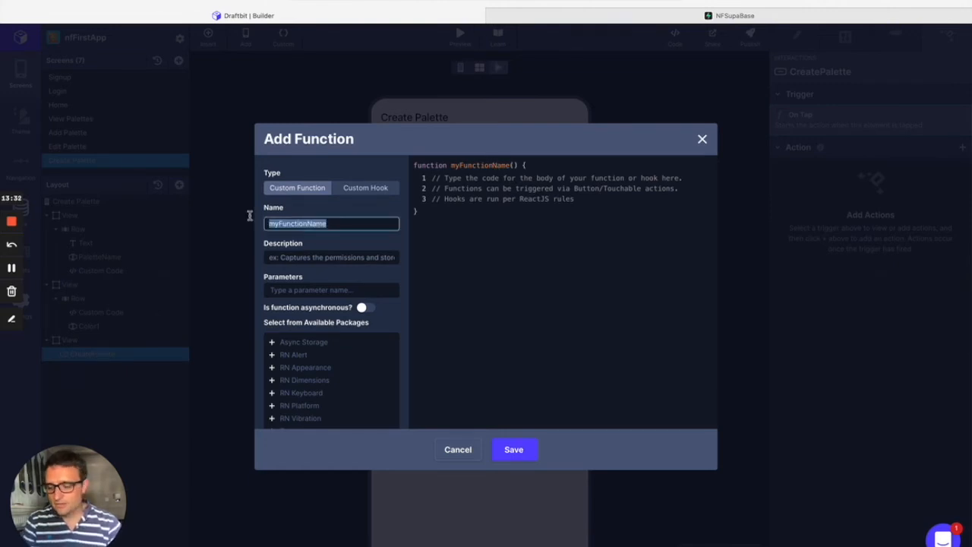
text(validat)
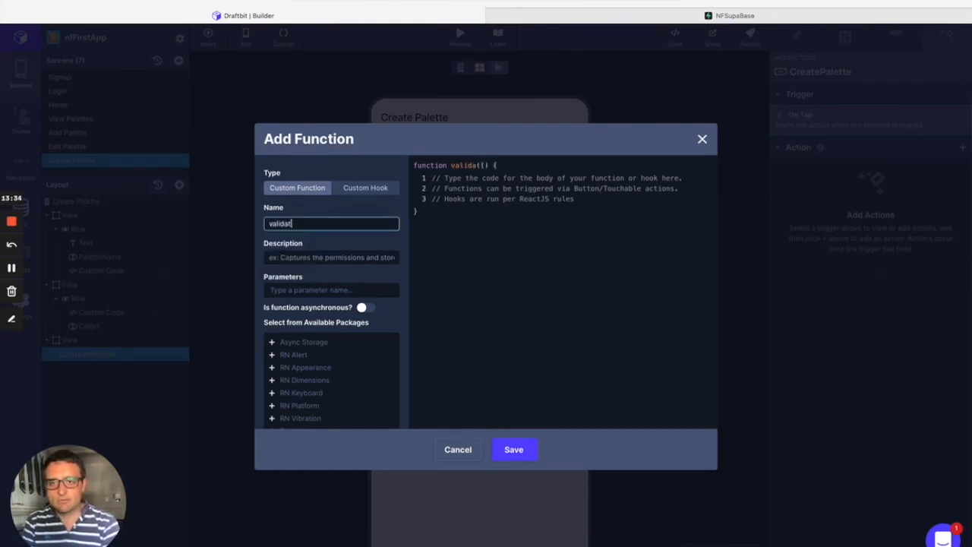
text(eHex)
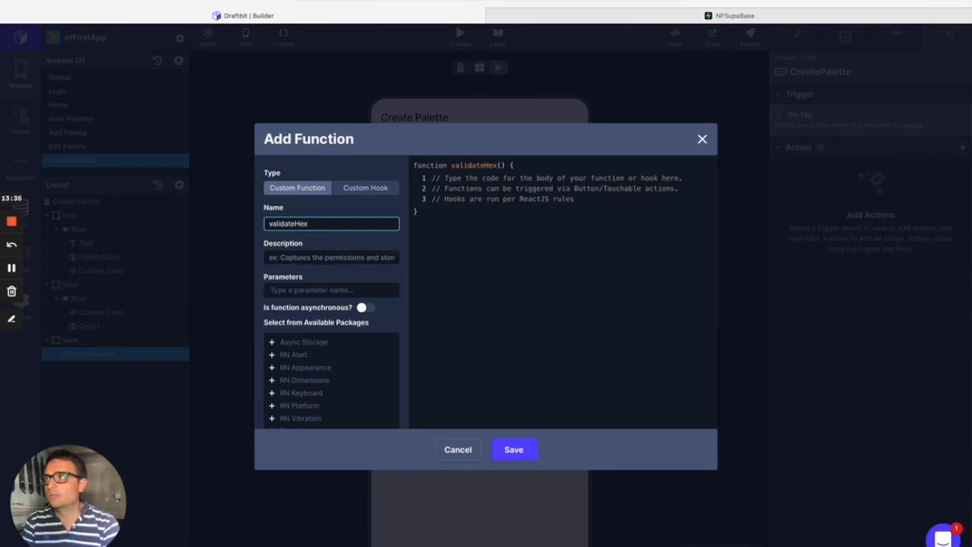
key(Tab)
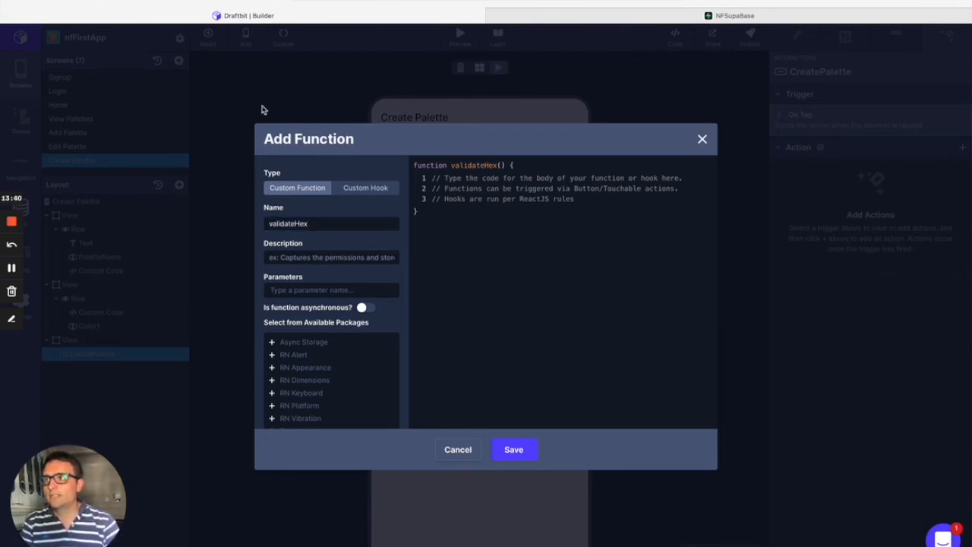
key(super+Tab)
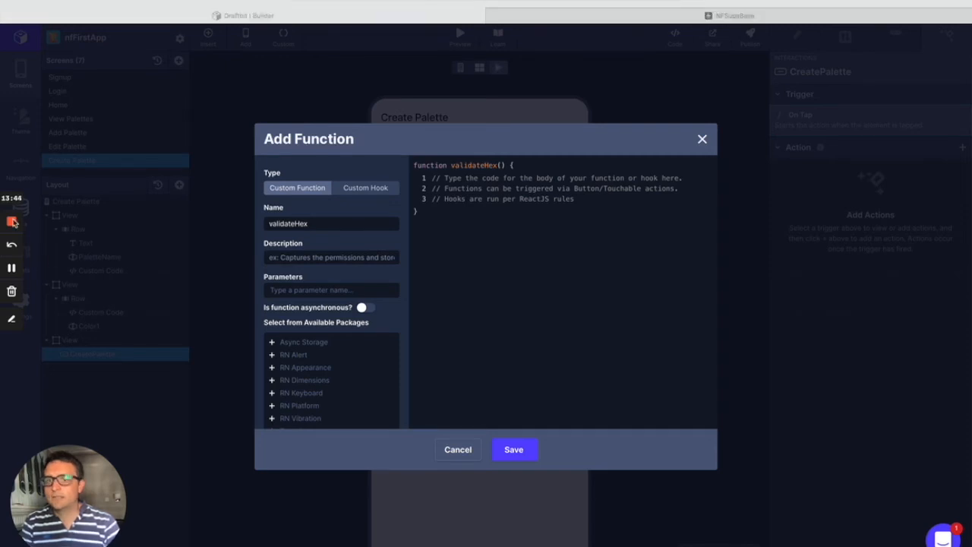
click(299, 293)
text(strColor)
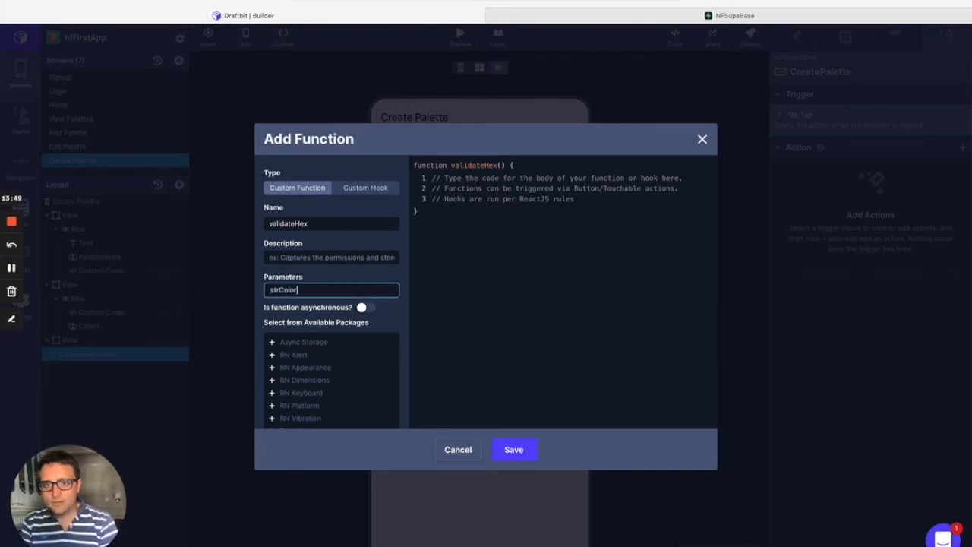
key(Return)
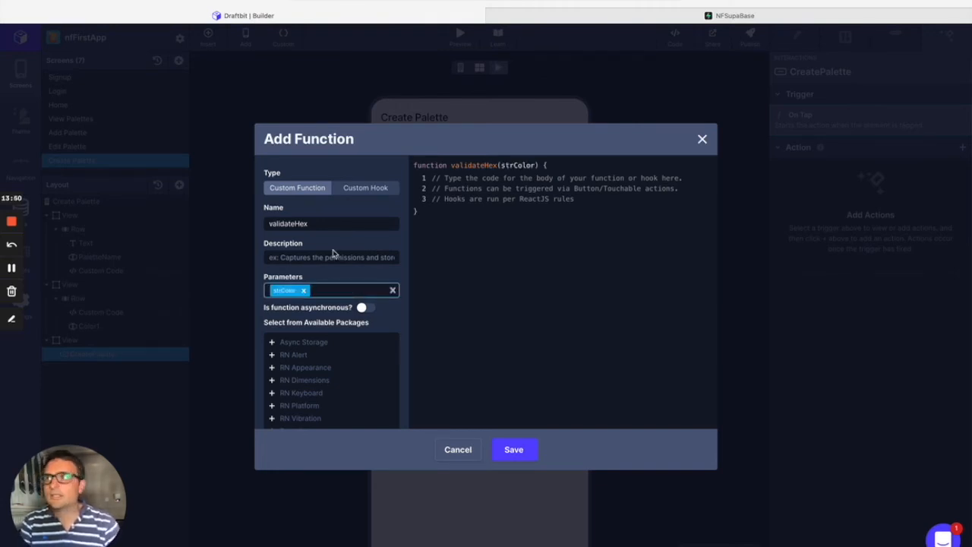
- In the validateHex body, match strColor against the regex '^(?:[0-9a-fA-F]{3}){1,2}$' as constant valid, returning 'true' if valid and 'false' otherwise
key(super+Tab)
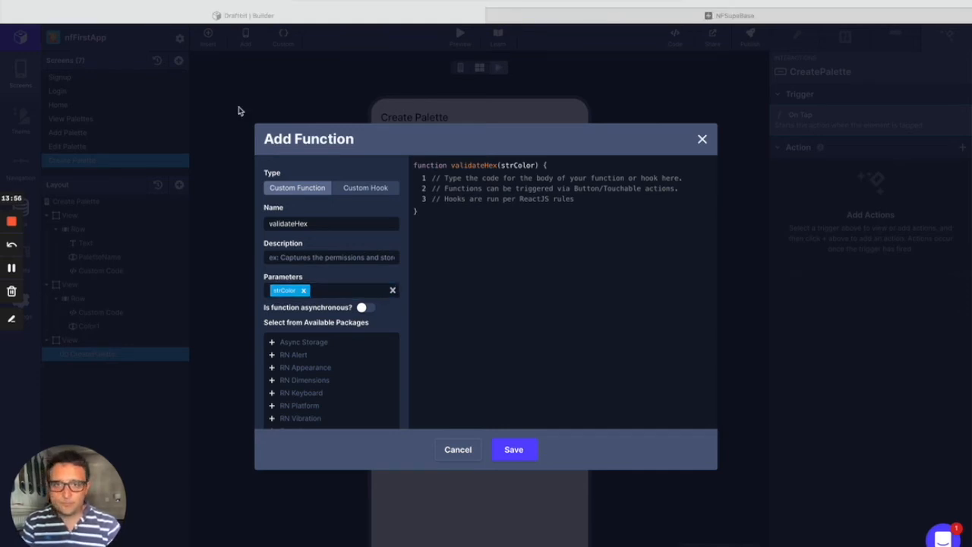
click(583, 201)
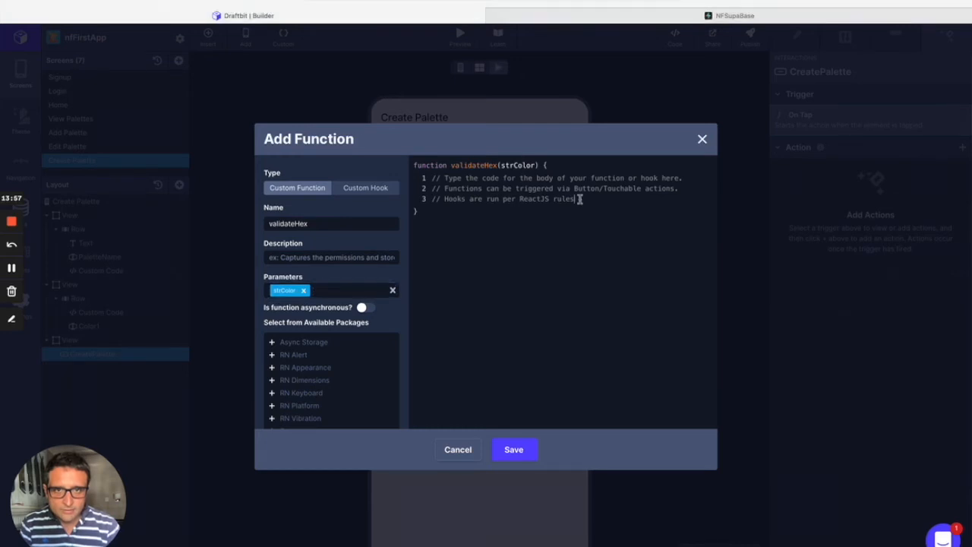
key(Return)
text(const regex = '^(?:[0-9a-fA-F]{3}){1,2}$';   const valid = strColor.match(regex);)
key(Return)
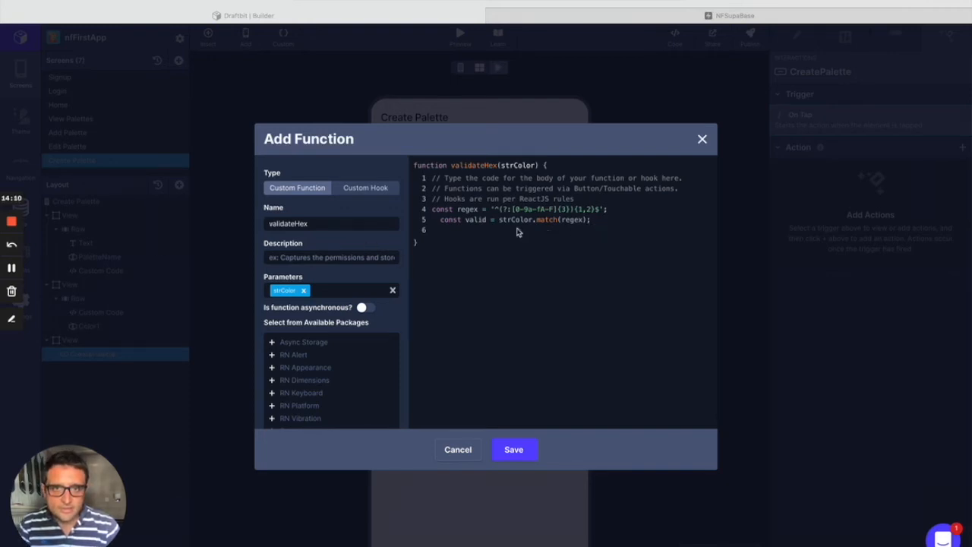
click(484, 228)
text(if (valid) { return 'true'; } else { return 'false';})
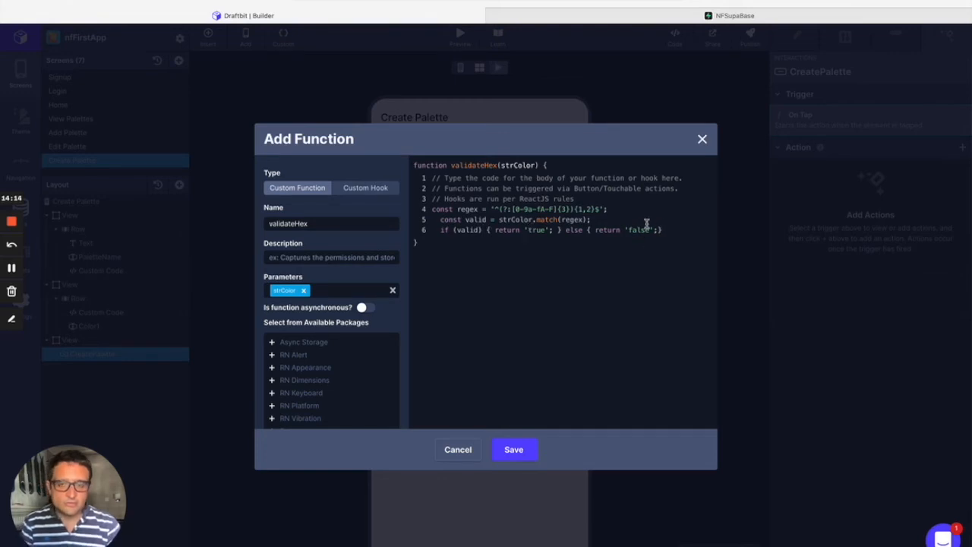
- Align the valid constant and the if statement with the regex line in validateHex, and save the function
click(442, 221)
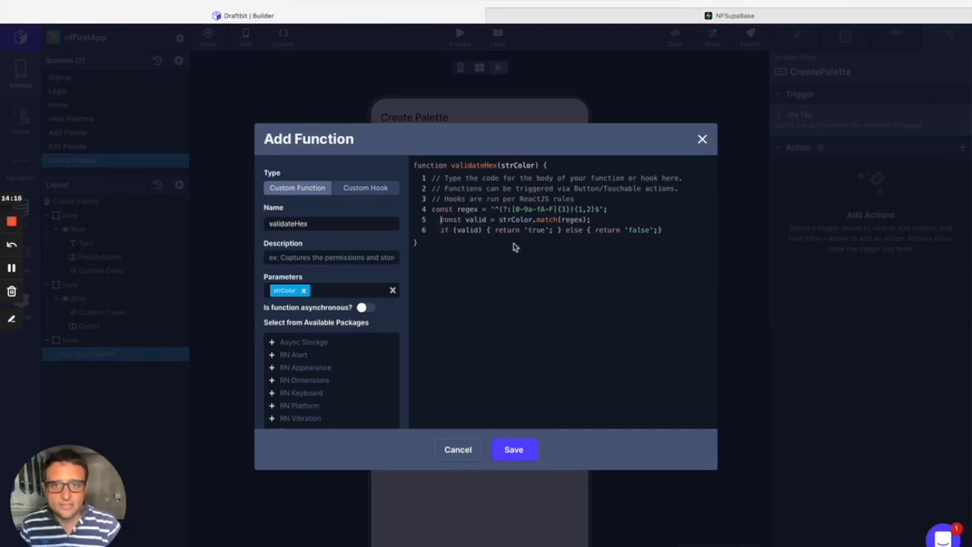
key(BackSpace)
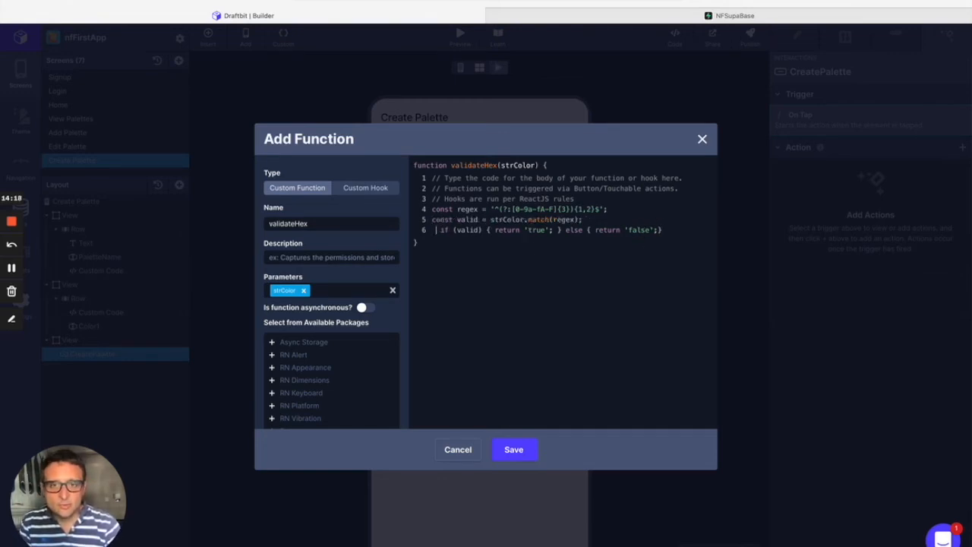
click(443, 230)
key(BackSpace)
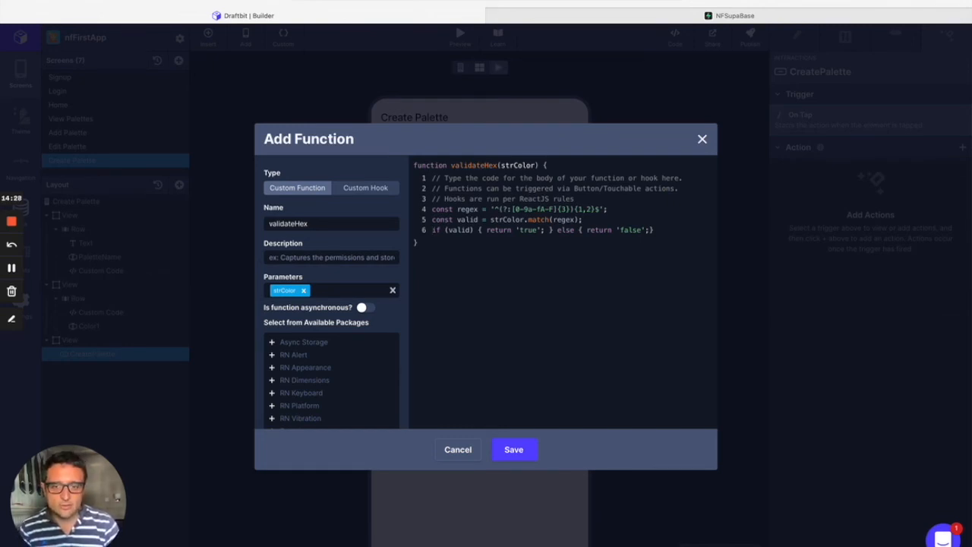
click(516, 452)
- Start another custom function named validateName with the parameter strName
click(695, 170)
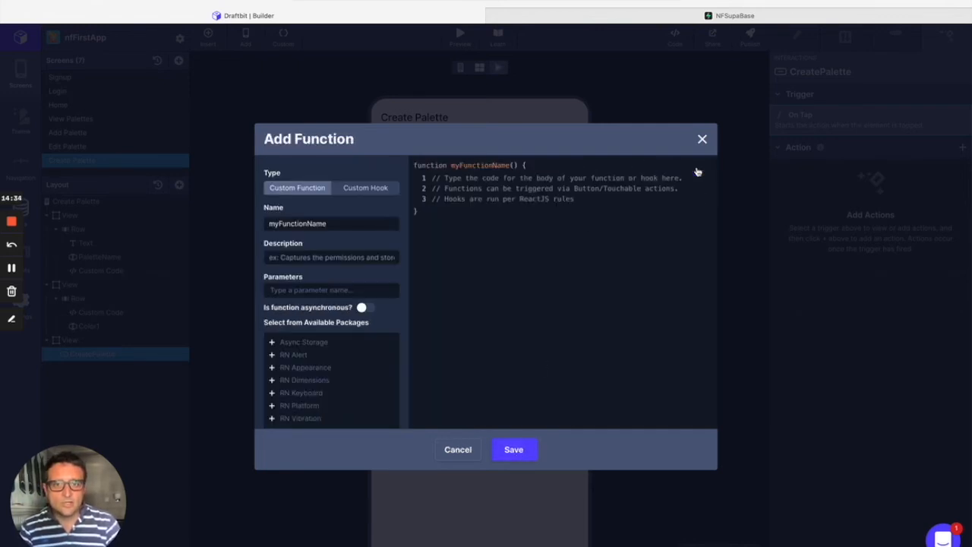
drag(329, 223, 223, 226)
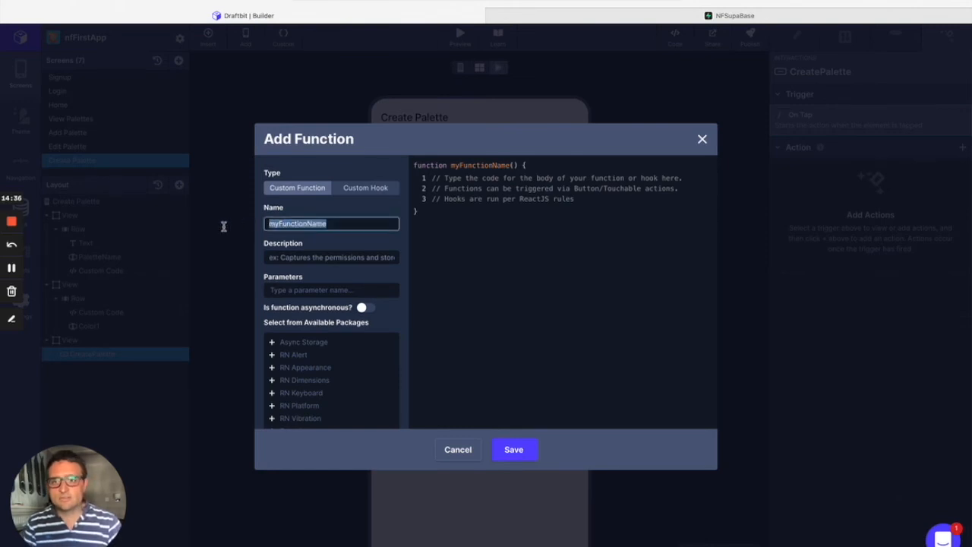
text(validateName)
click(302, 294)
text(strName)
key(Return)
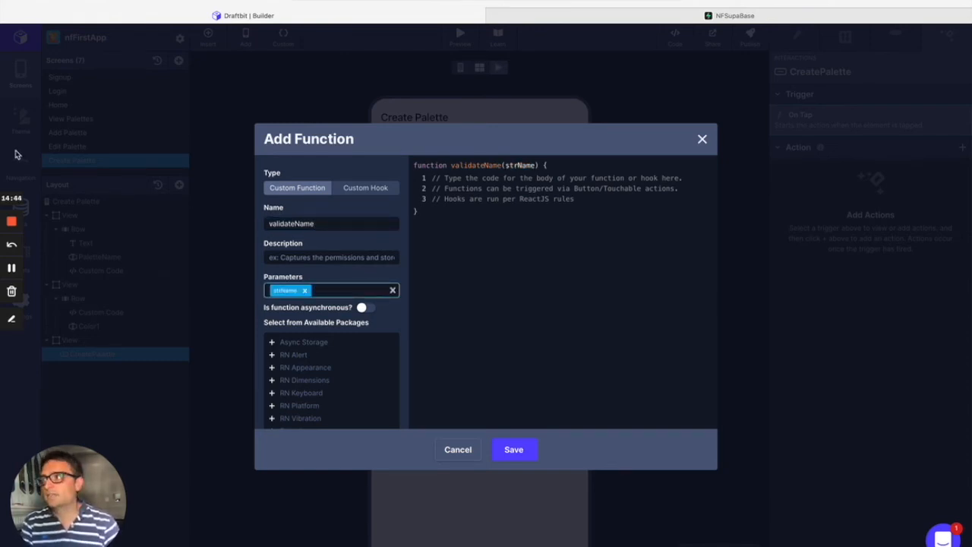
- Paste the validateName body that matches name against the special-character regex with length {1,20} and returns 'true' or 'false'
key(super+Tab)
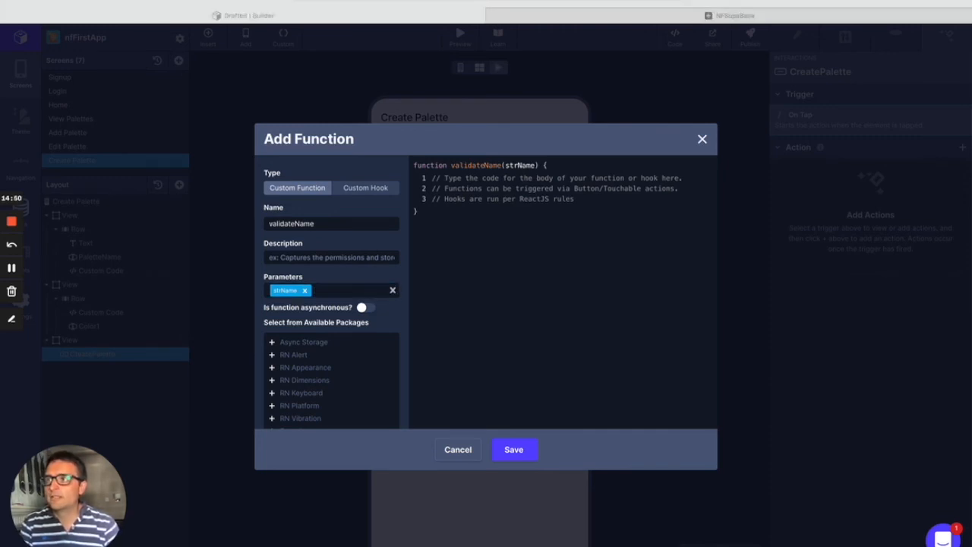
click(588, 205)
click(584, 201)
key(ctrl+v)
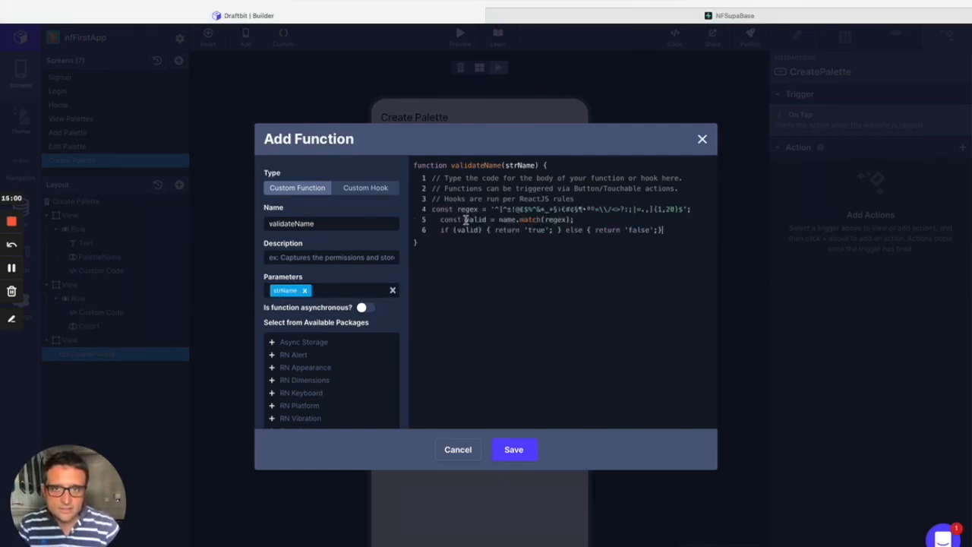
- Remove the extra indentation from the valid constant and the if statement in validateName, and save the function
click(440, 219)
key(BackSpace)
key(BackSpace)
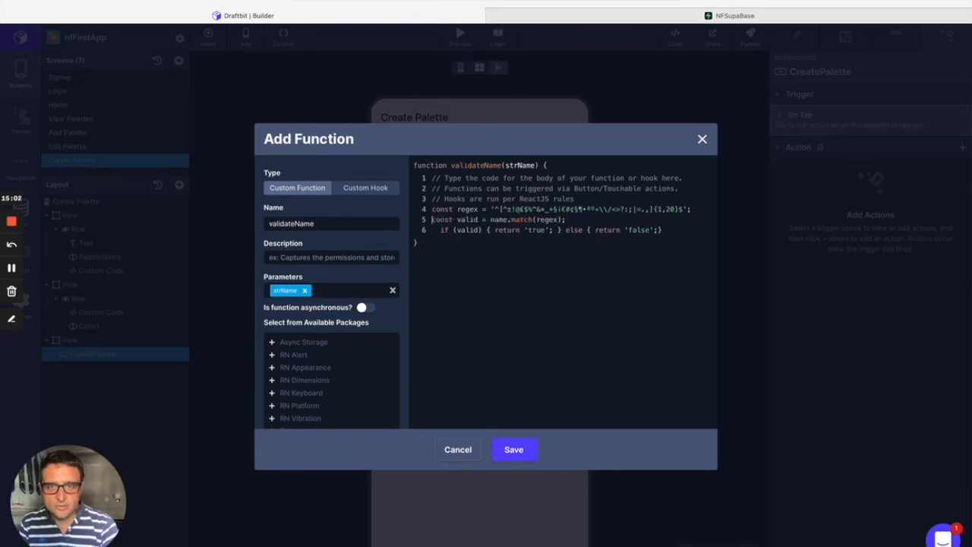
key(BackSpace)
key(BackSpace)
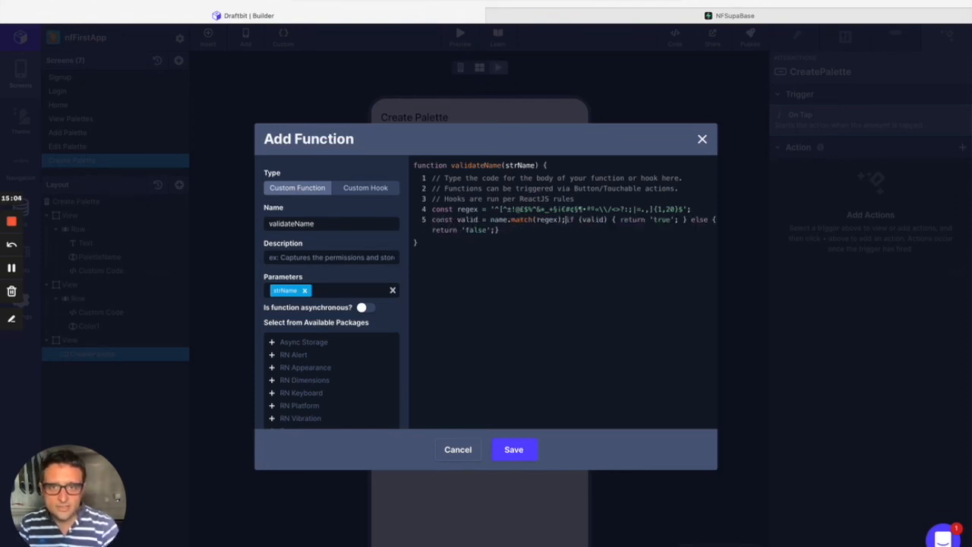
key(Return)
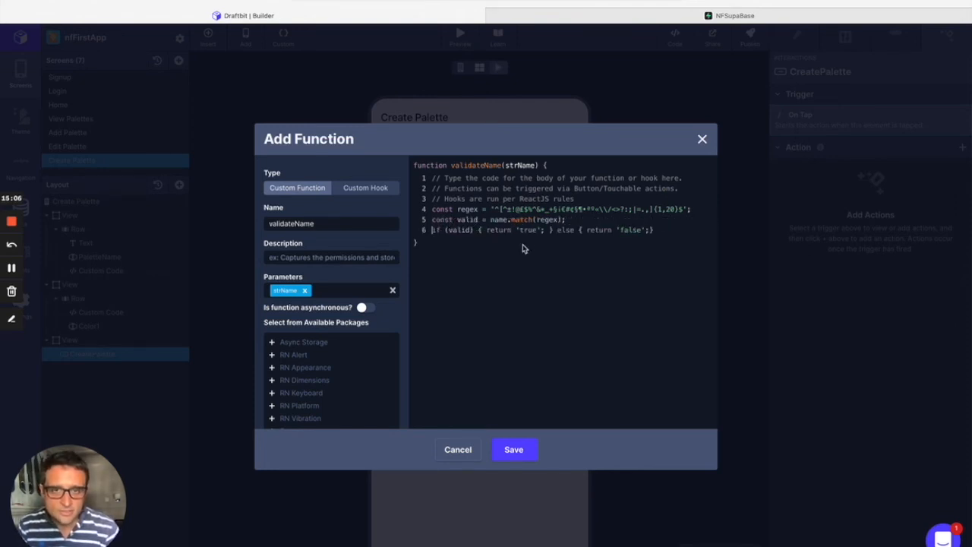
click(522, 450)
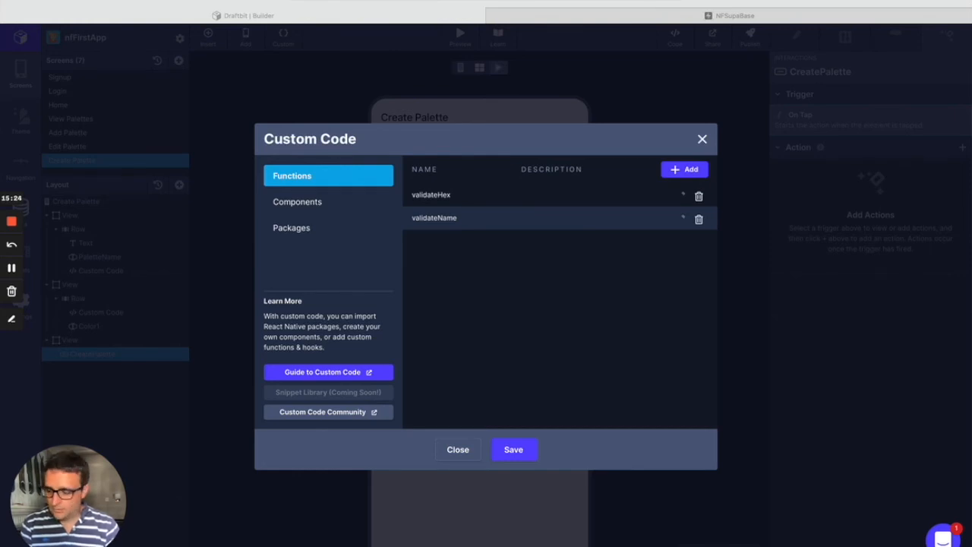
- Start a custom function named throwError with the parameters c1 and vName
click(686, 170)
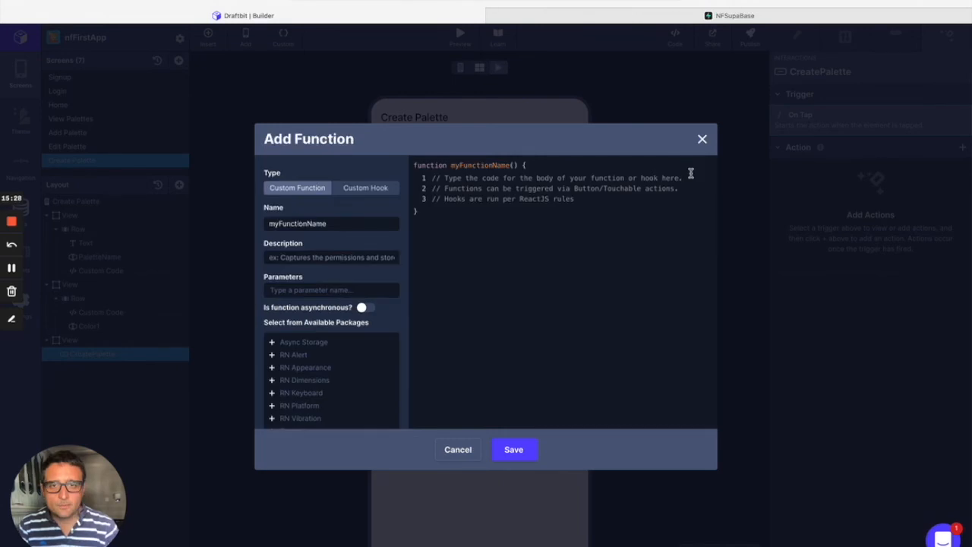
drag(352, 221, 266, 221)
text(throwError)
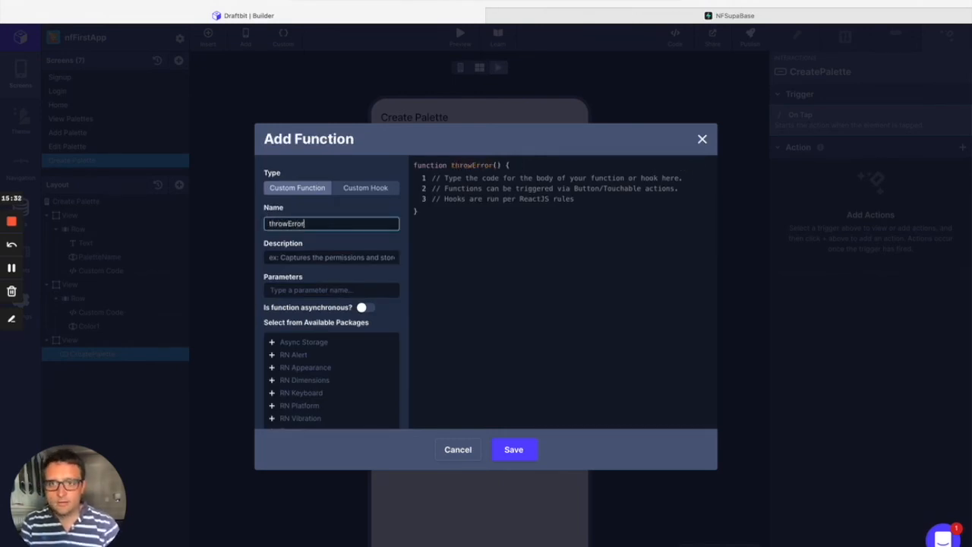
click(296, 291)
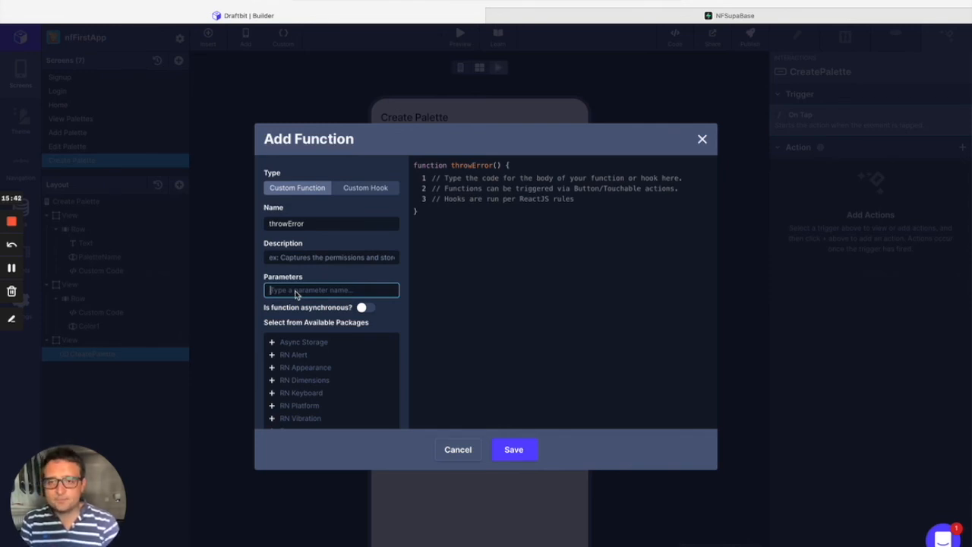
text(c1)
key(Escape)
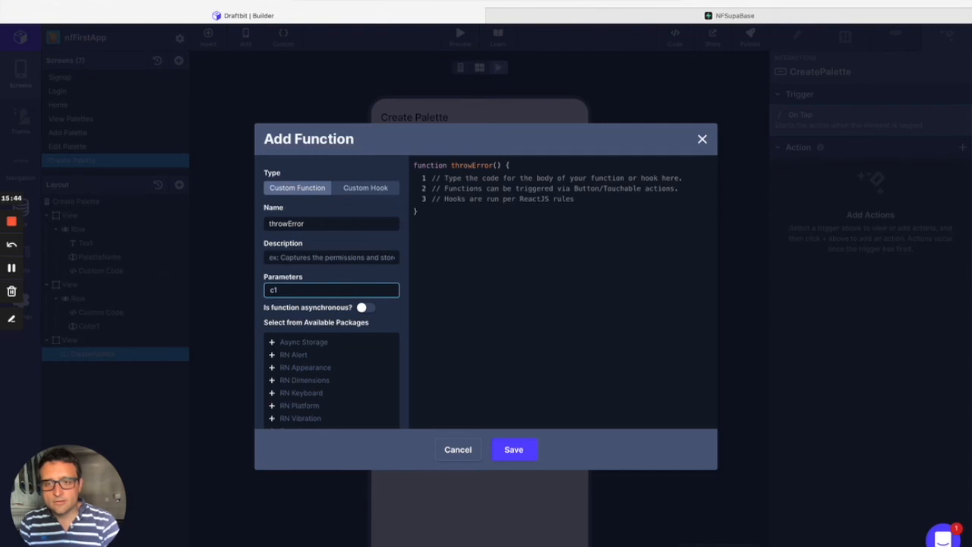
key(Return)
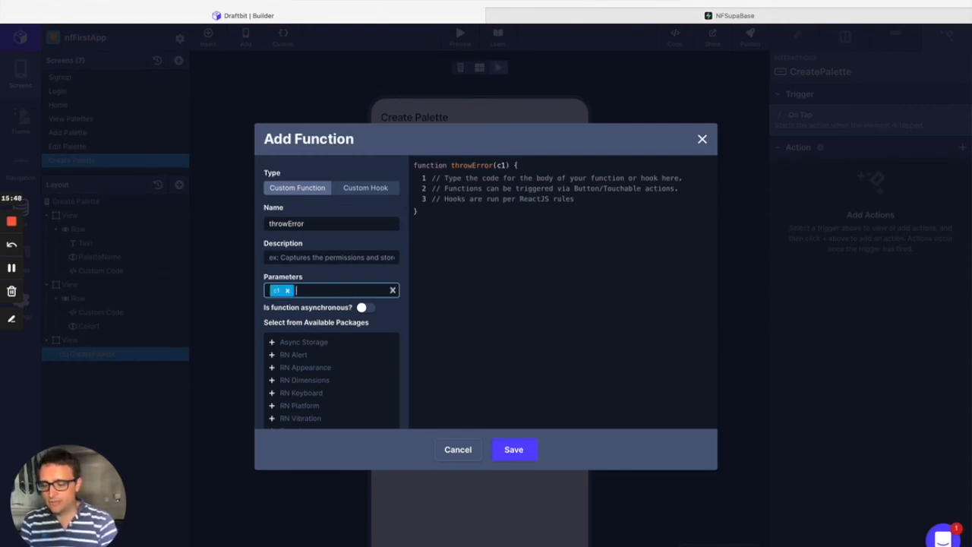
text(vName)
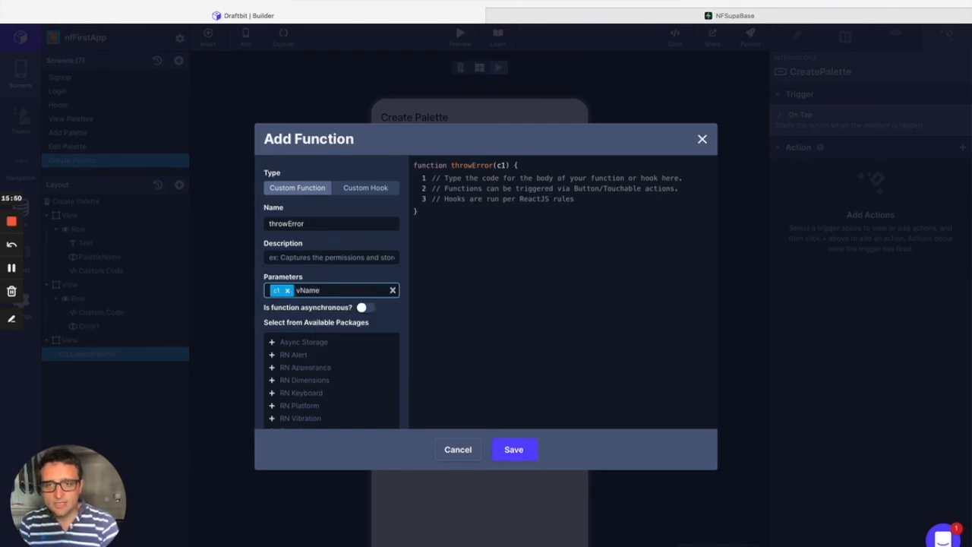
key(Return)
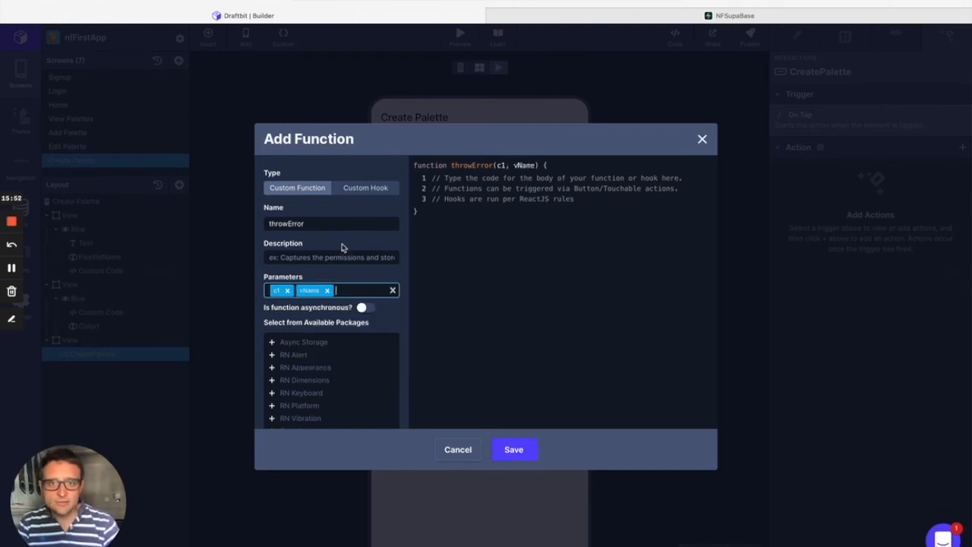
- Paste the throwError body that throws 'Not all fields valid' when any of c1 to c6 or vName is falsy
click(592, 198)
key(Return)
text(if (!c1 || !c2 || !c3 || !c4 || !c5 || !c6 || !vName) {   throw new Error('Not all fields valid'); })
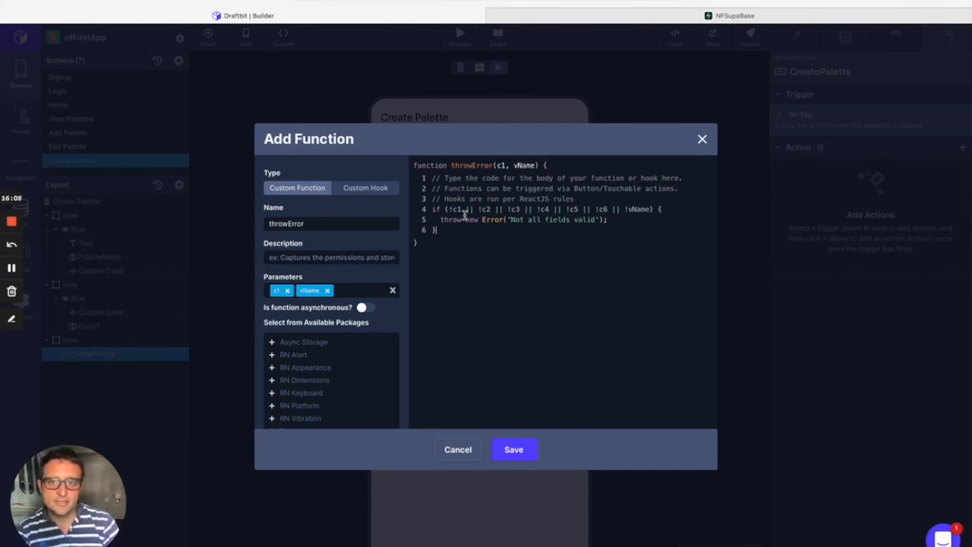
- Remove the c2 to c6 checks from the throwError condition, then save the function and close the custom code dialog
drag(463, 209, 608, 209)
key(BackSpace)
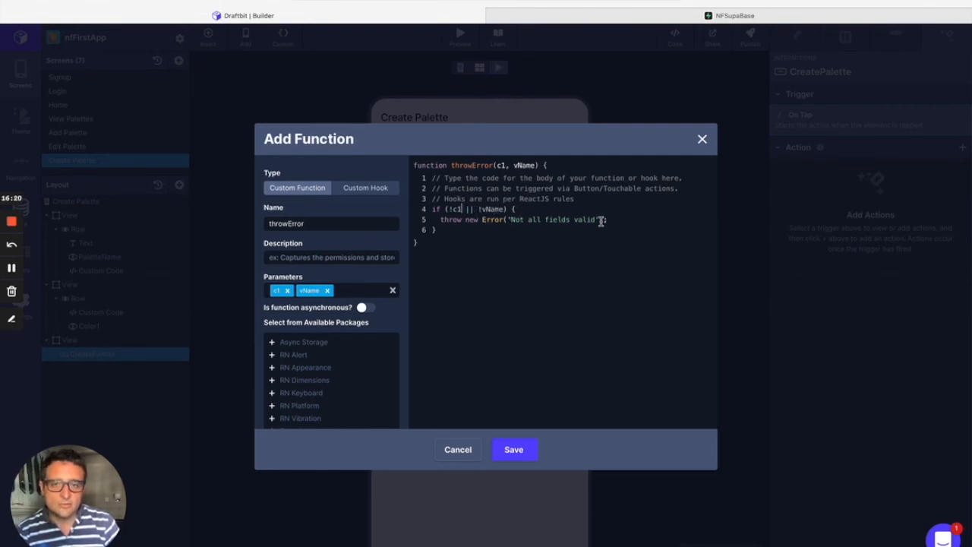
click(514, 448)
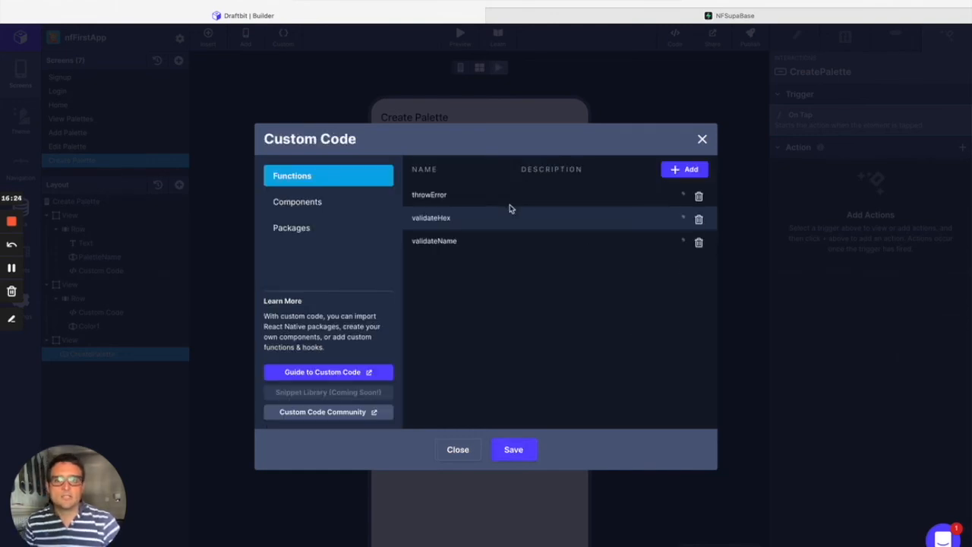
click(702, 141)
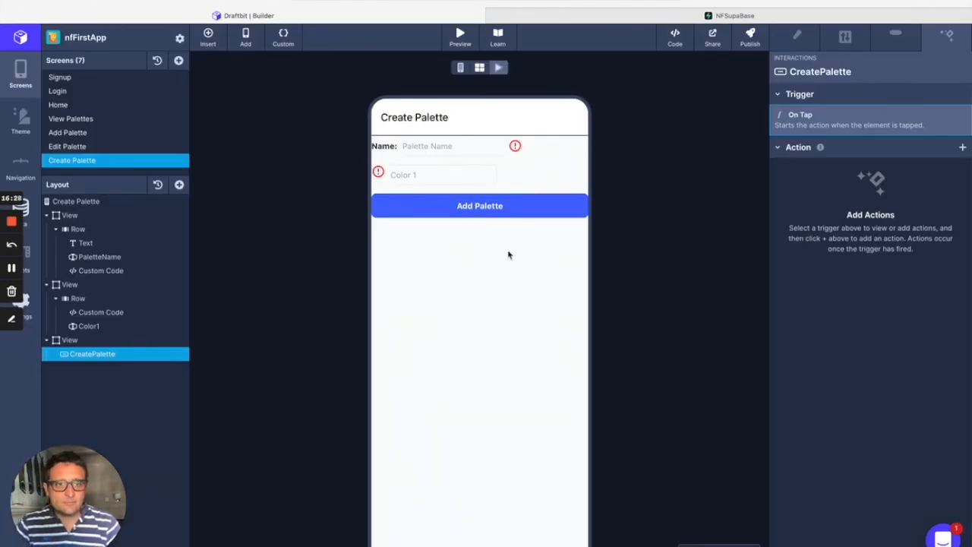
- Add an On Tap action to the CreatePalette button that runs validateName and stores the result as vName
click(963, 148)
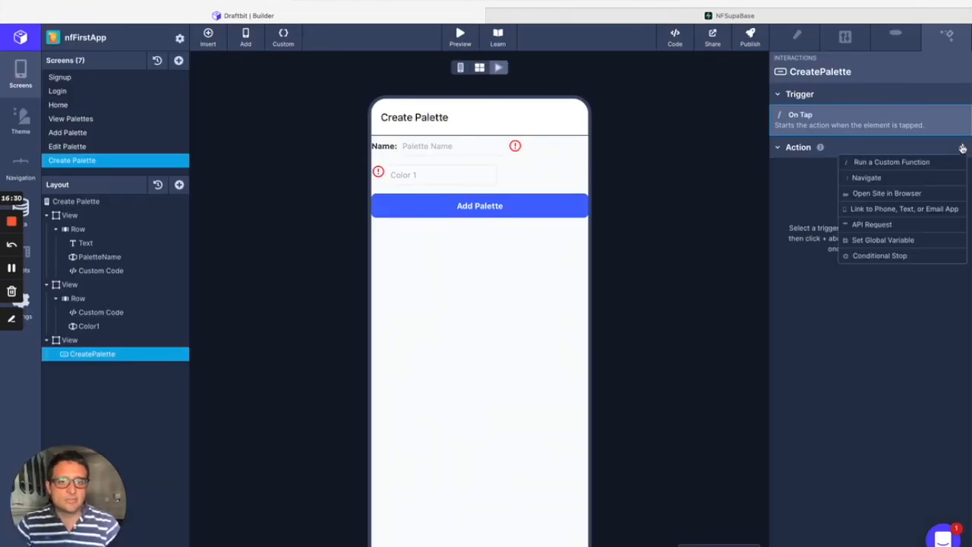
click(923, 163)
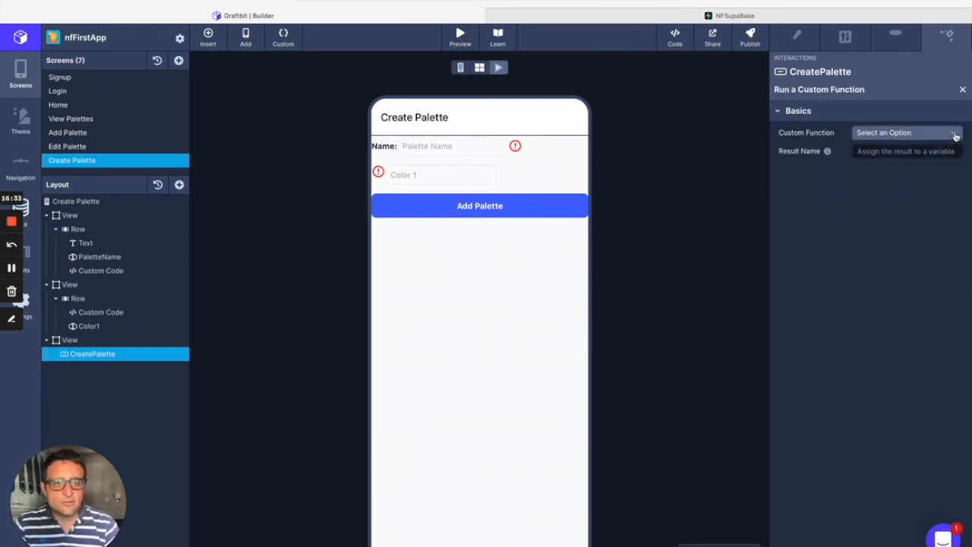
click(956, 136)
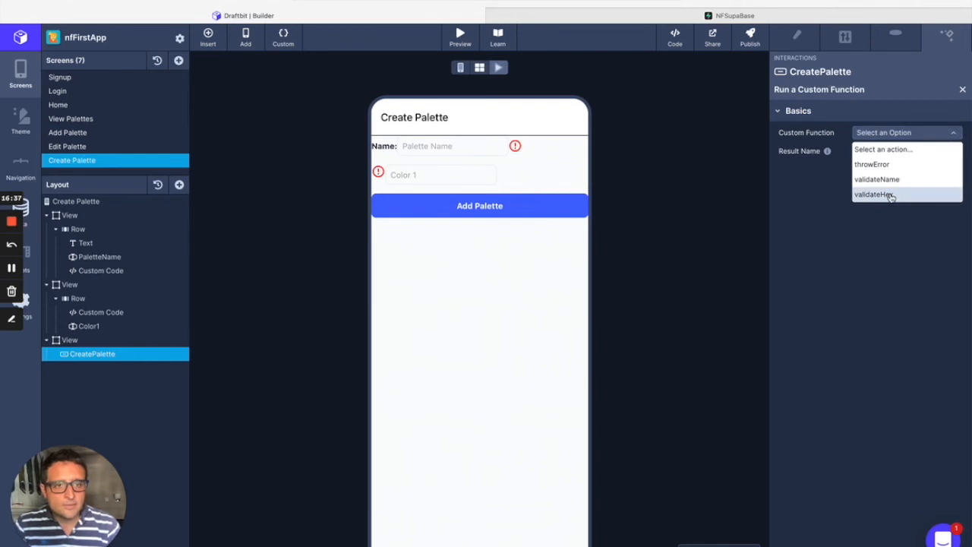
click(892, 181)
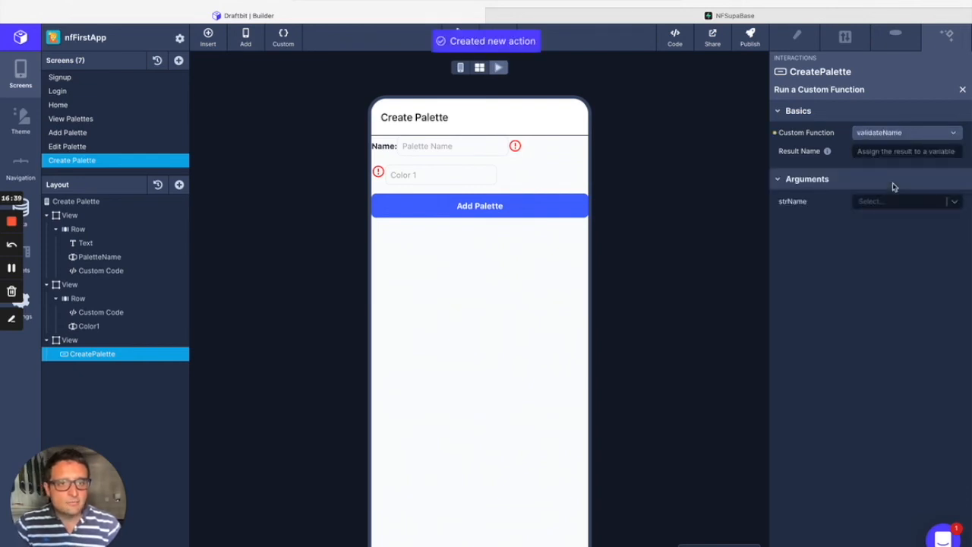
click(882, 151)
text(vName)
key(Return)
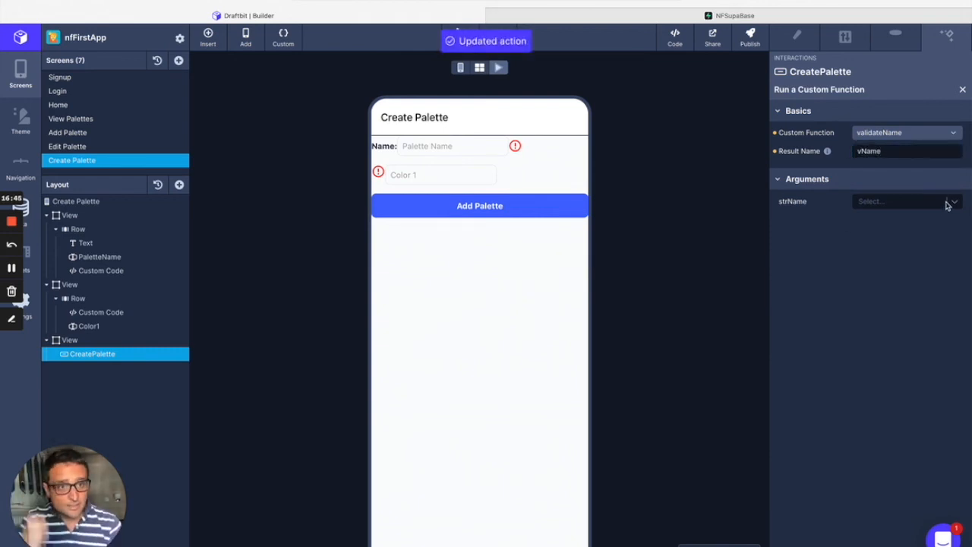
- Pass the name state variable as the strName argument of the validateName action and close its settings
click(949, 204)
scroll(889, 289, down, 2)
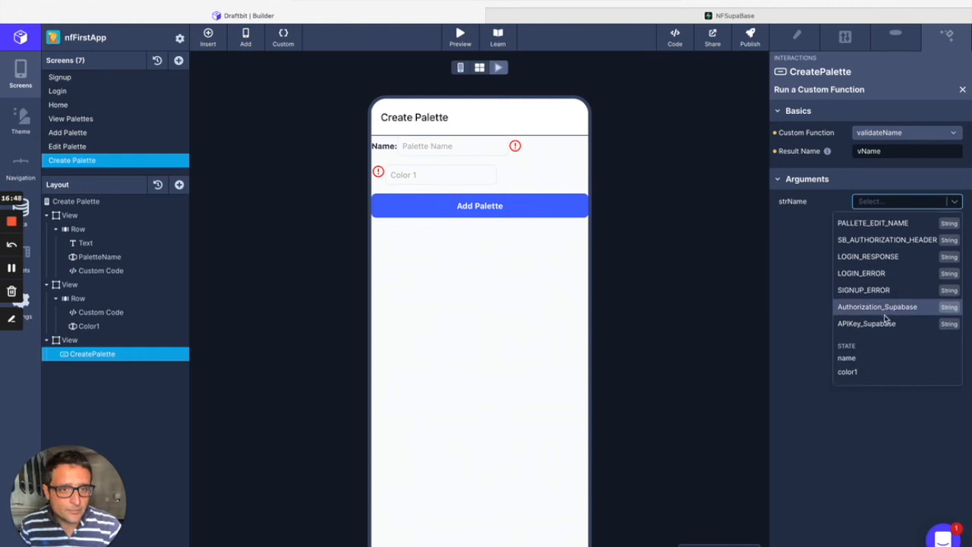
click(869, 358)
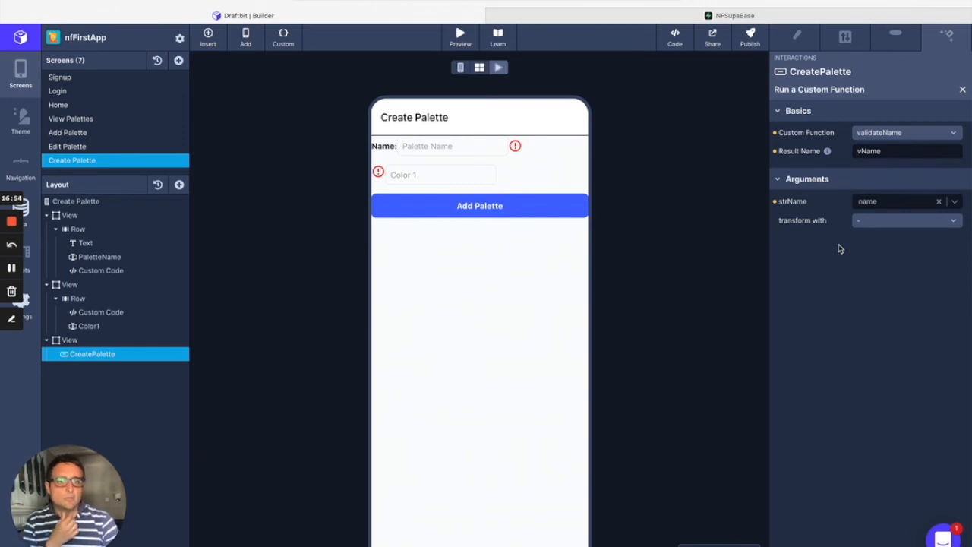
click(962, 90)
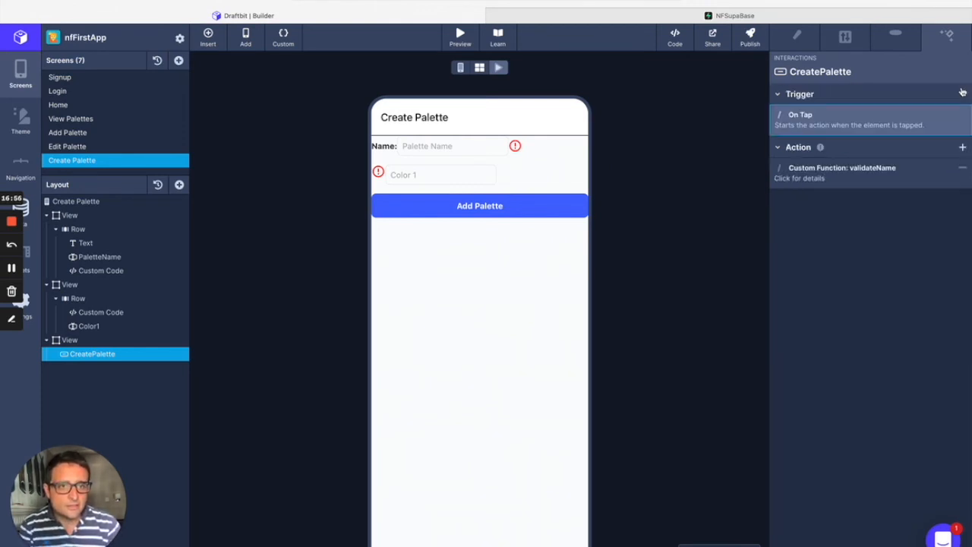
- Add a second On Tap action that runs the custom function validateHex and stores the result as vColor1
click(962, 147)
click(940, 163)
click(941, 139)
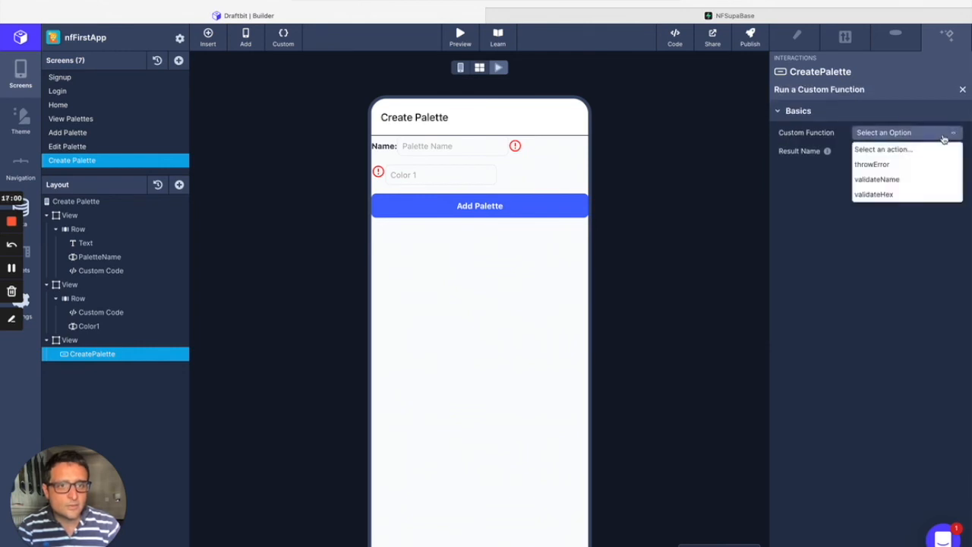
click(909, 194)
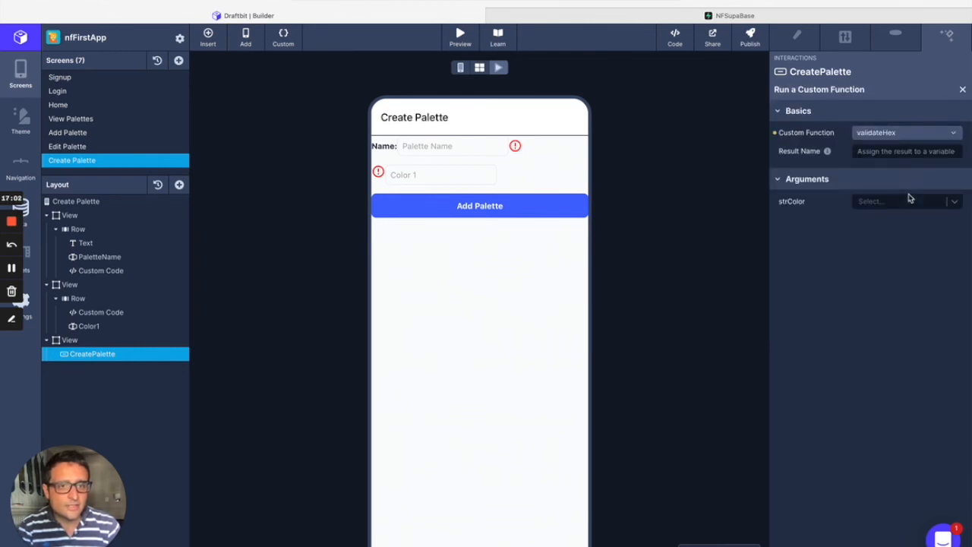
click(909, 151)
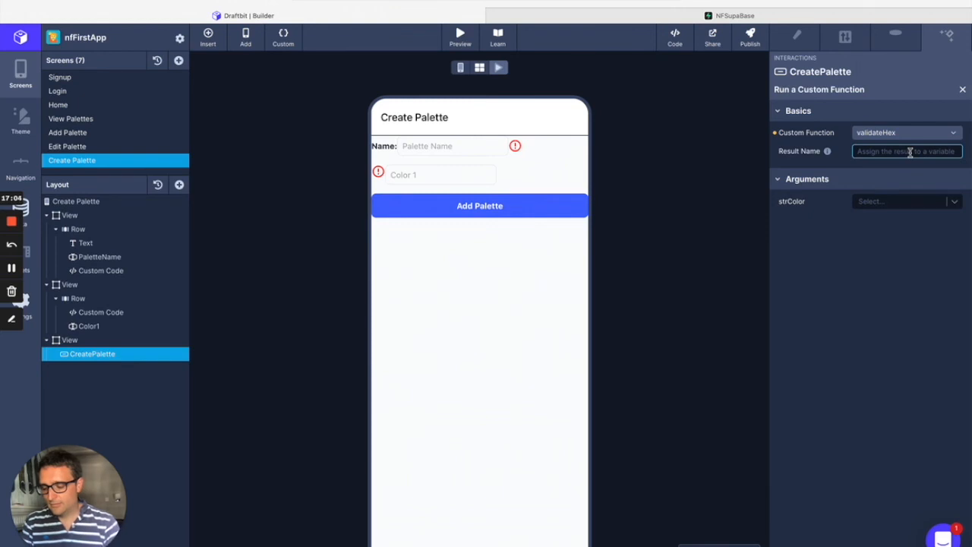
text(colo)
key(BackSpace)
key(BackSpace)
key(BackSpace)
key(BackSpace)
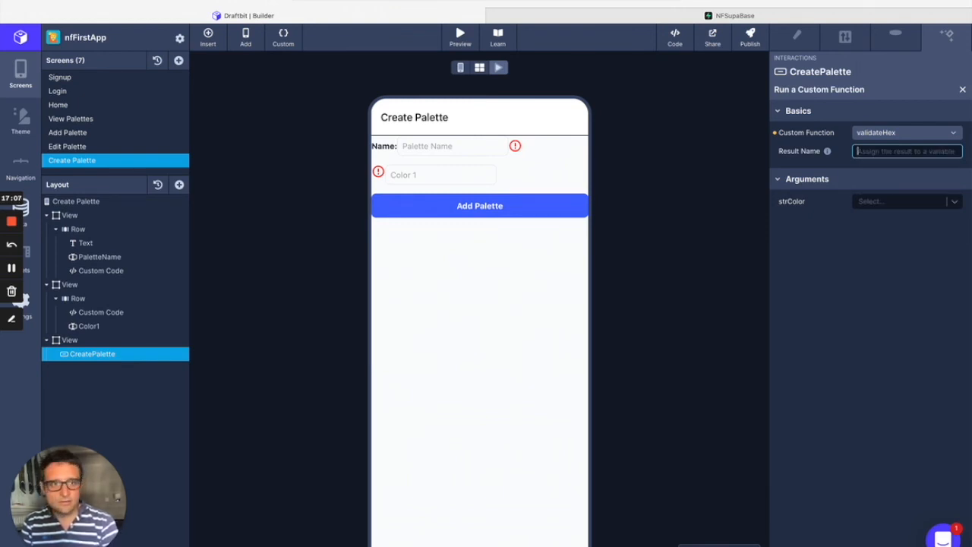
text(vColor1)
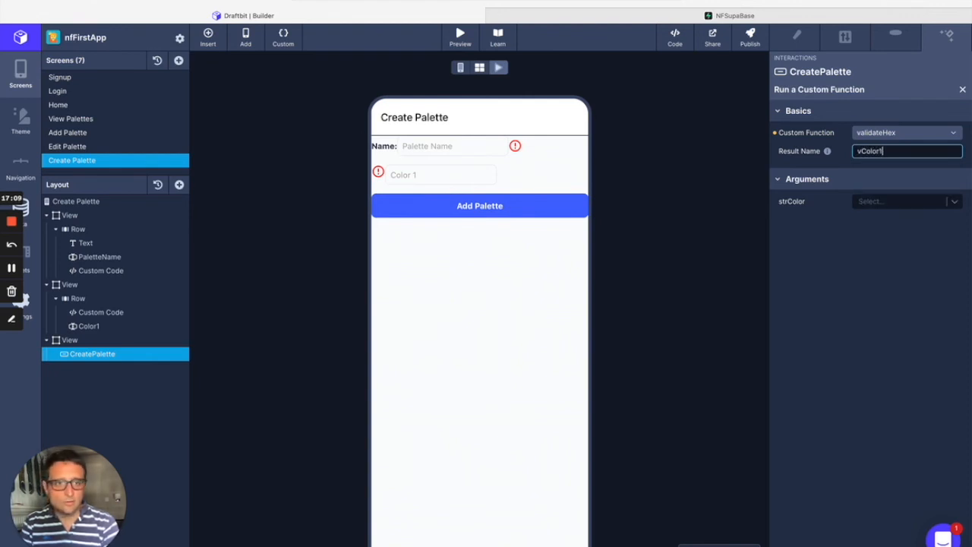
key(Return)
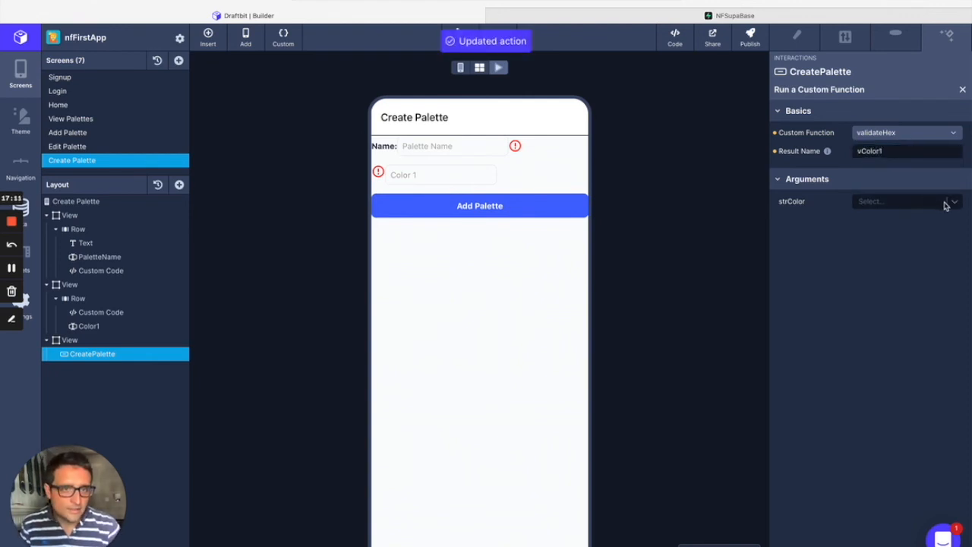
- Pass the color1 state variable as the strColor argument of the validateHex action and close its settings
click(955, 204)
scroll(874, 319, down, 3)
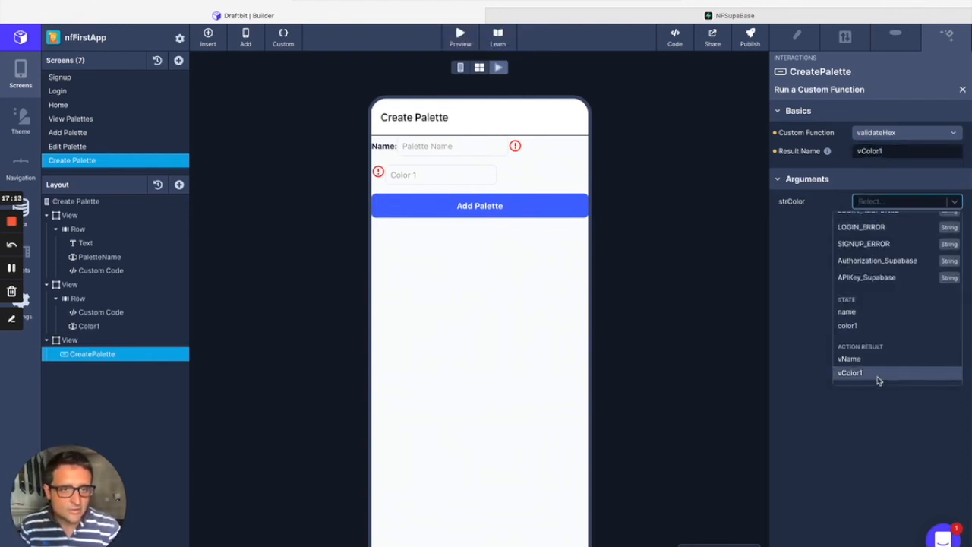
click(881, 325)
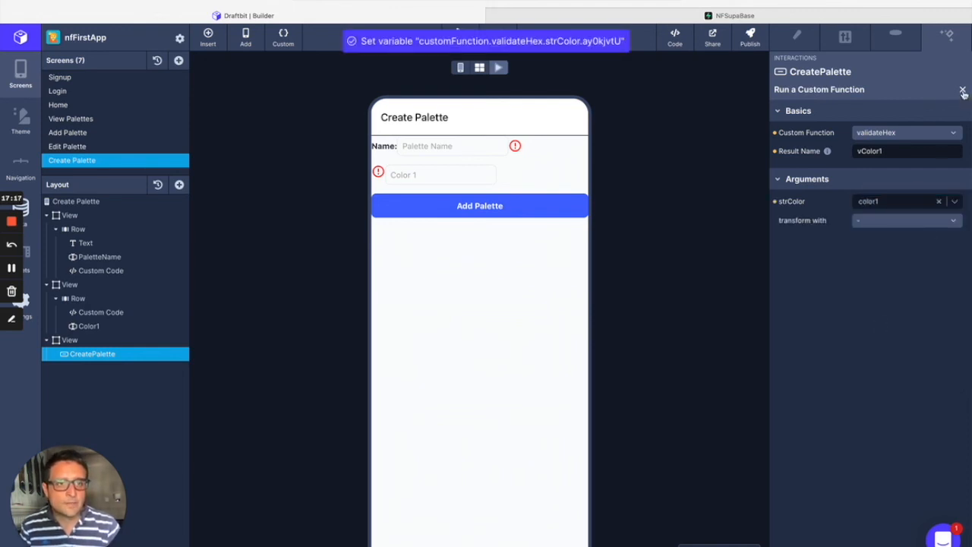
click(964, 91)
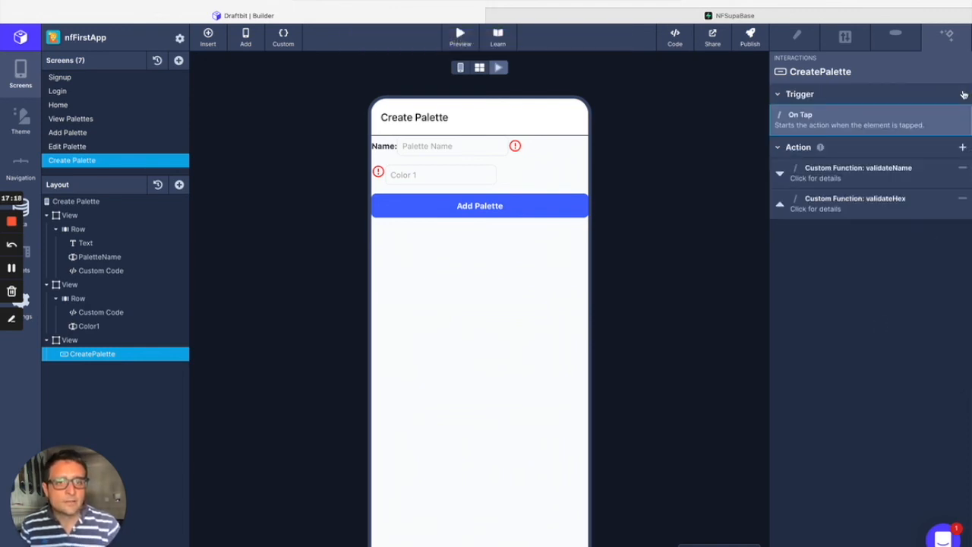
- Add a third On Tap action running throwError, with c1 set to the action result vColor1 and transformed with ParseBoolean
click(964, 149)
click(934, 161)
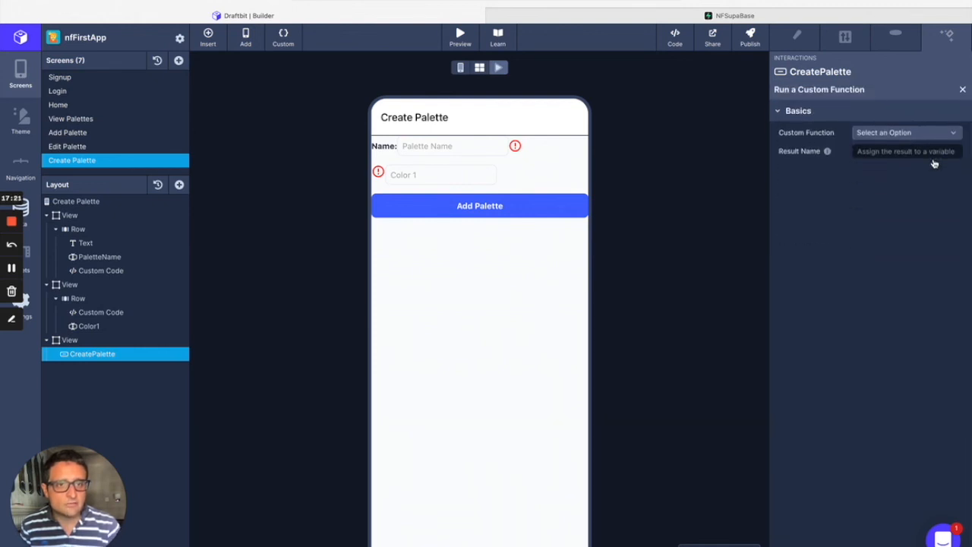
click(949, 133)
click(902, 164)
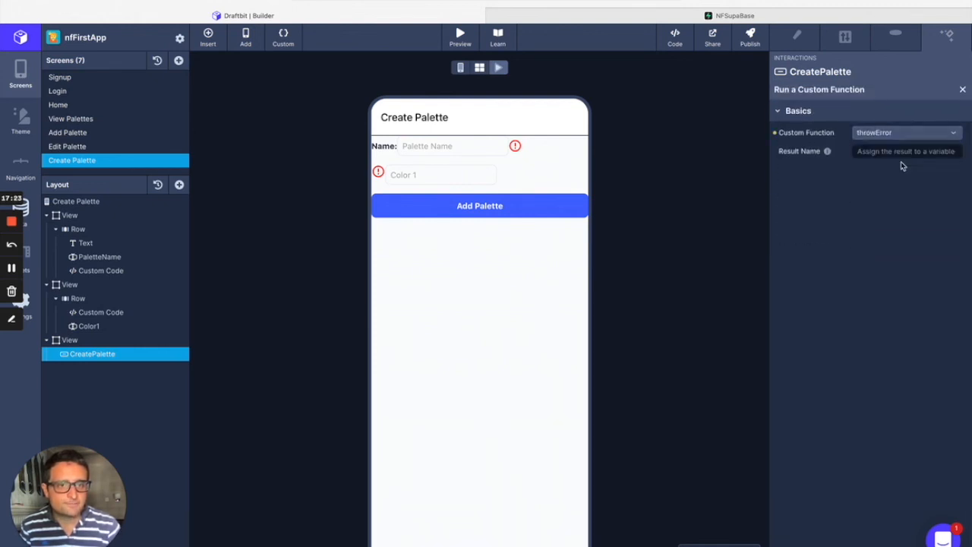
click(955, 203)
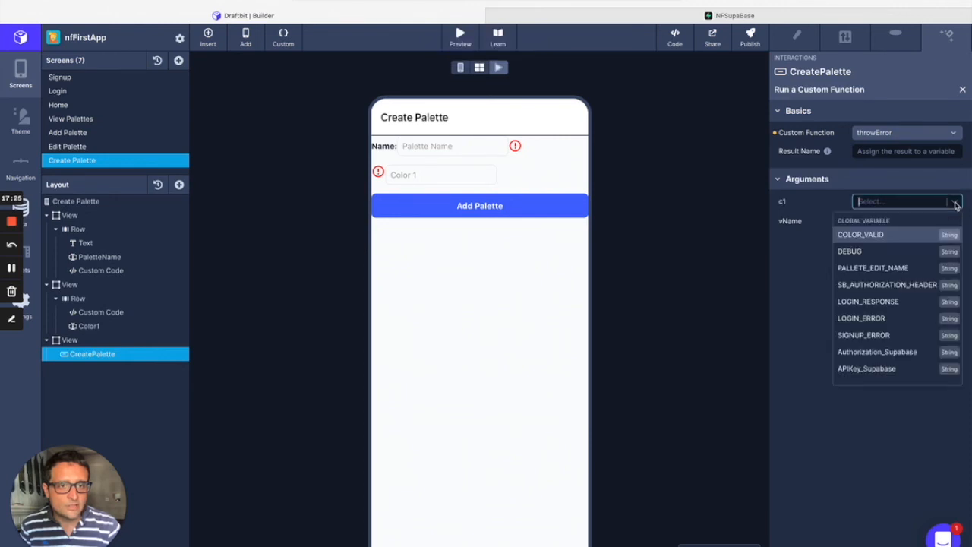
scroll(912, 295, down, 2)
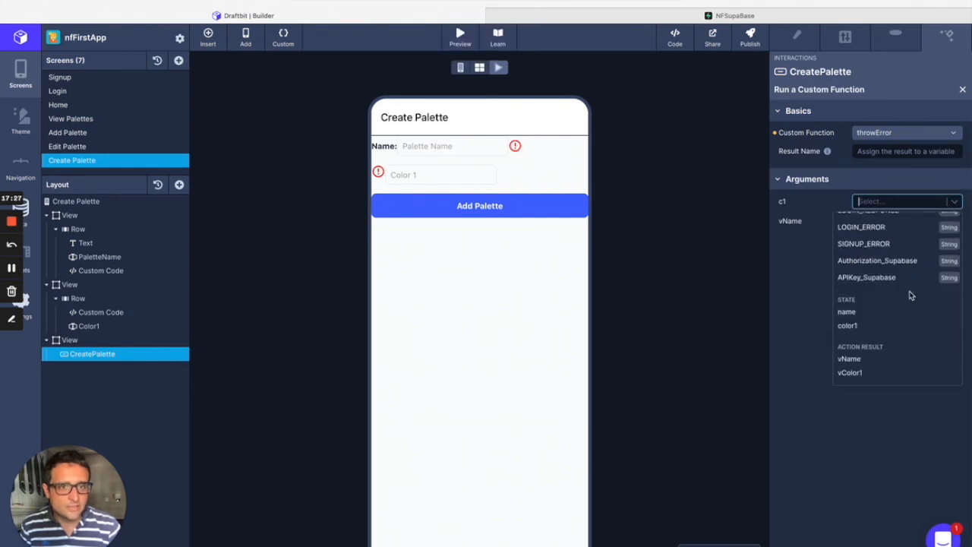
click(853, 373)
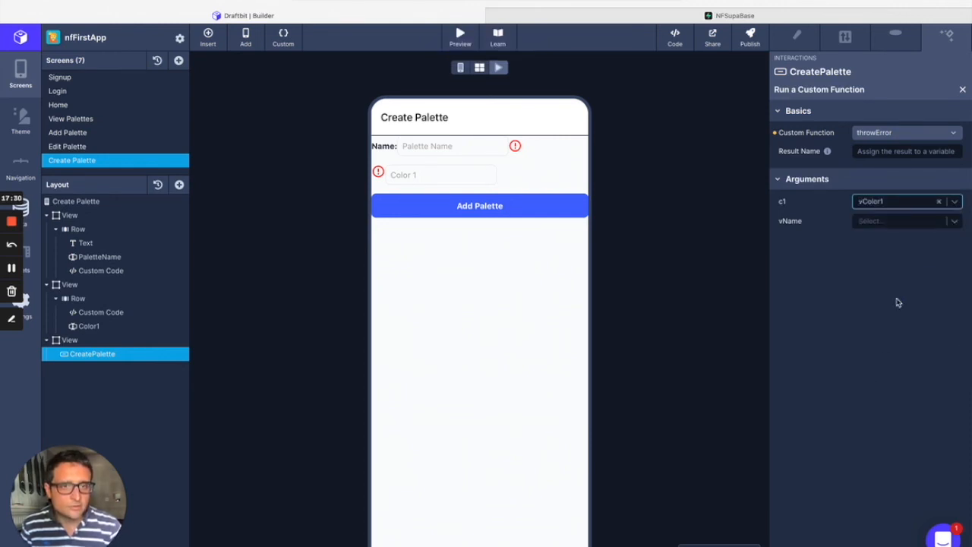
click(954, 222)
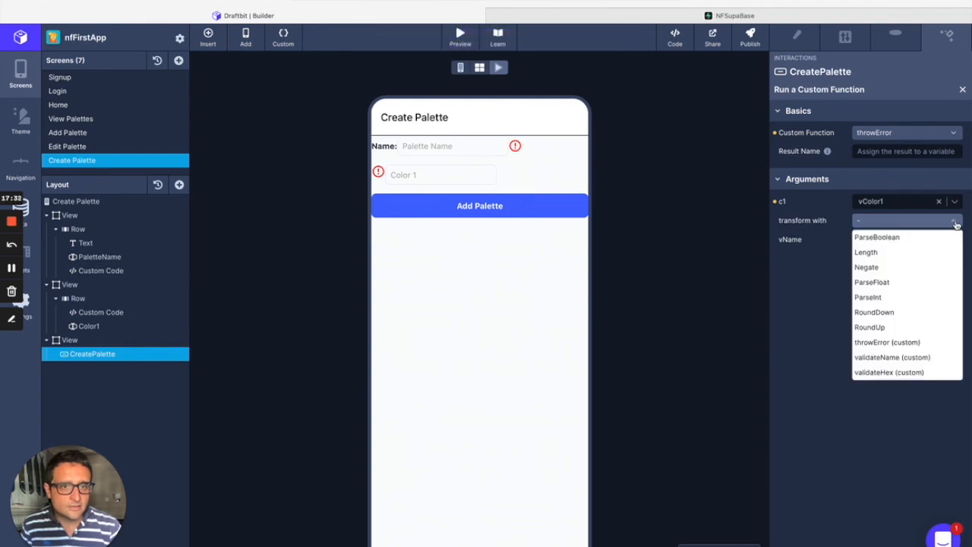
click(919, 238)
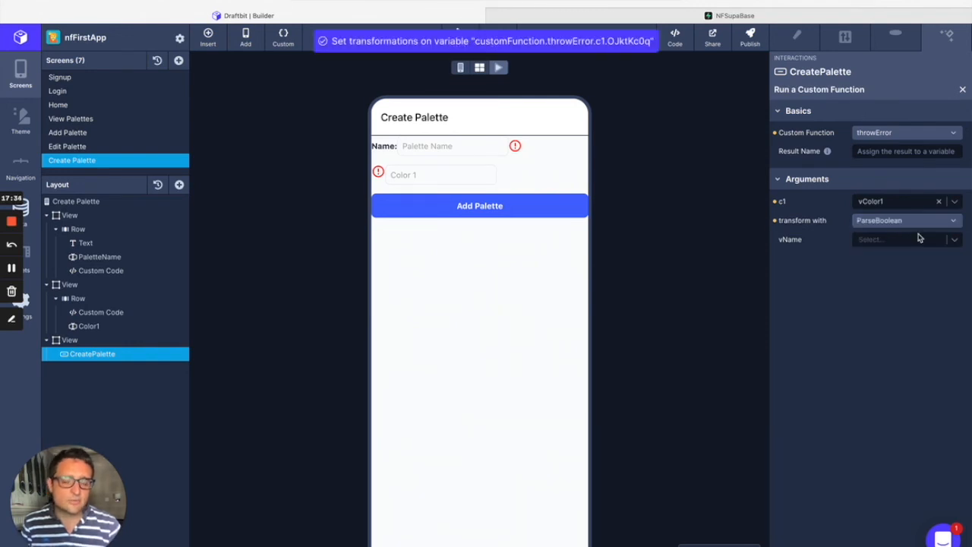
- Set throwError's vName argument to the action result vName, transform it with ParseBoolean, and close the action's settings
click(951, 240)
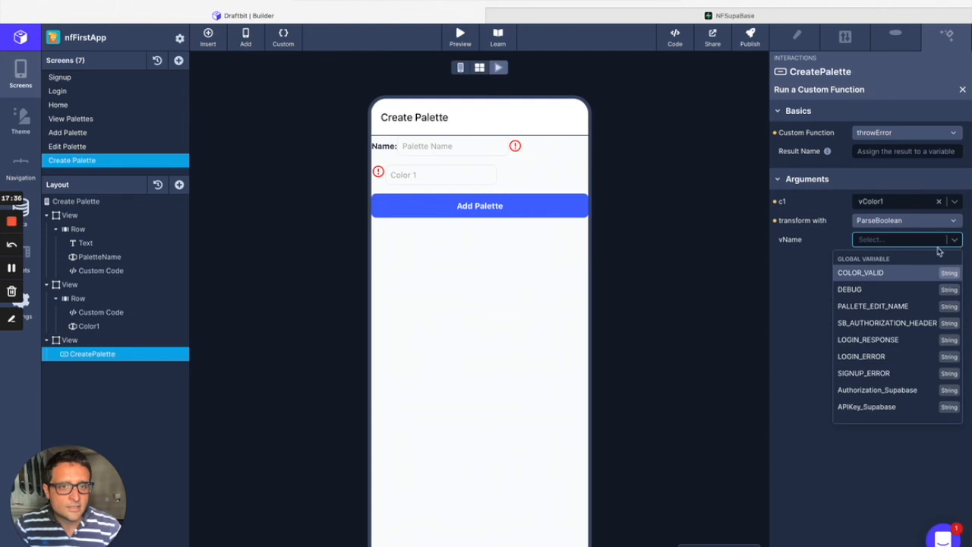
scroll(904, 314, down, 3)
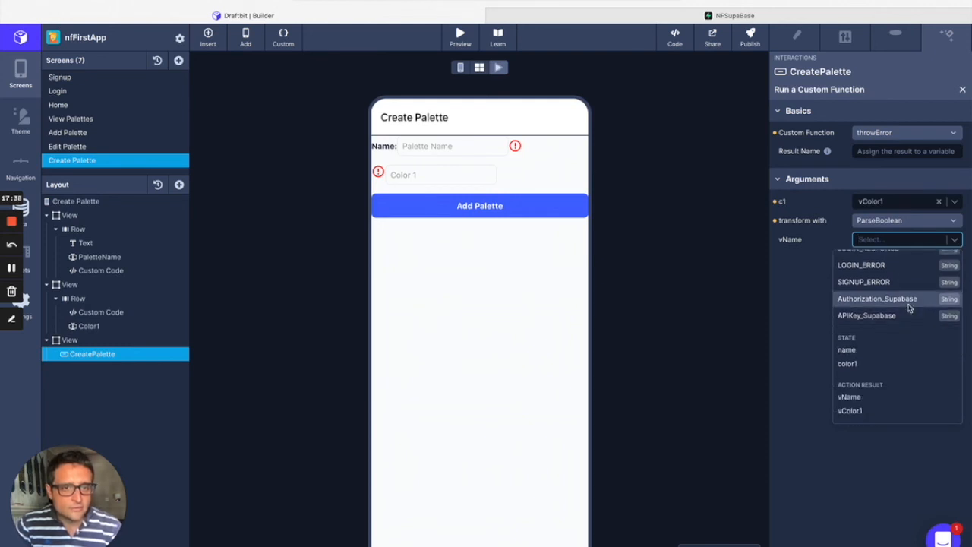
click(858, 396)
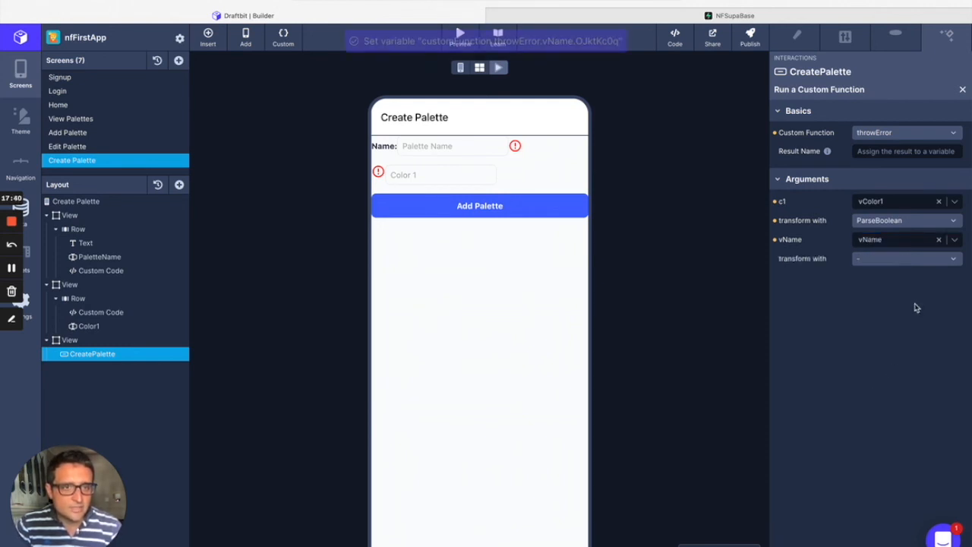
click(951, 262)
click(938, 276)
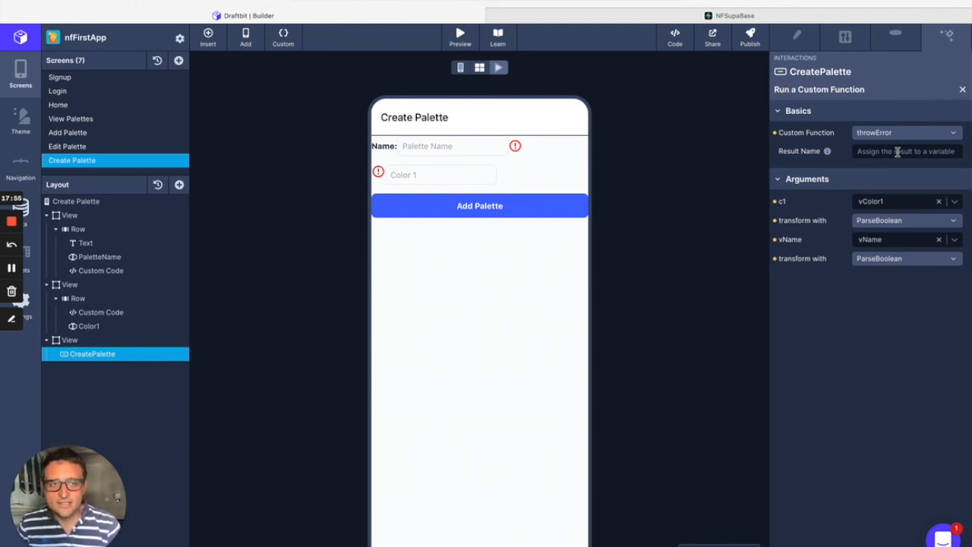
click(962, 91)
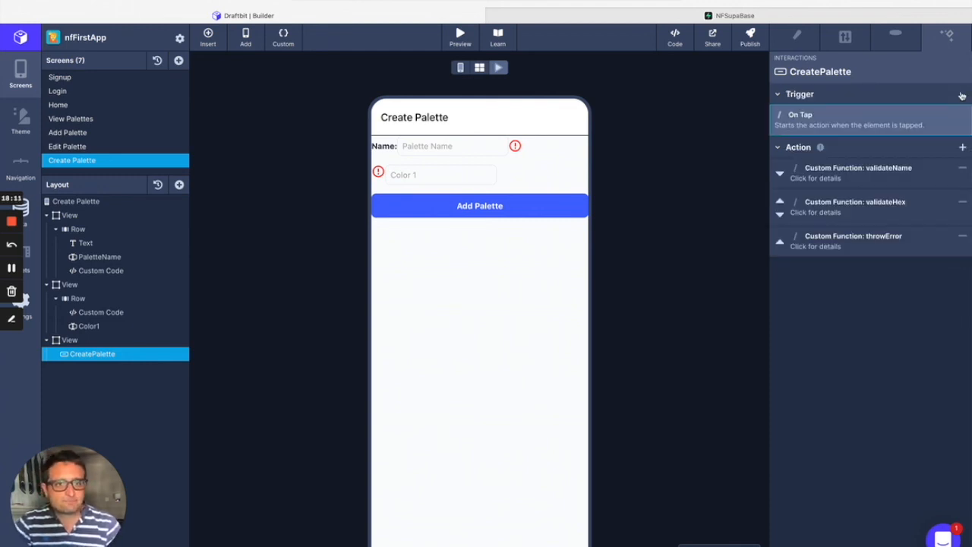
- Add an API Request action to the Add Palette button's On Tap trigger using the Supabase (REST) service and Create Palette (POST) endpoint
click(963, 148)
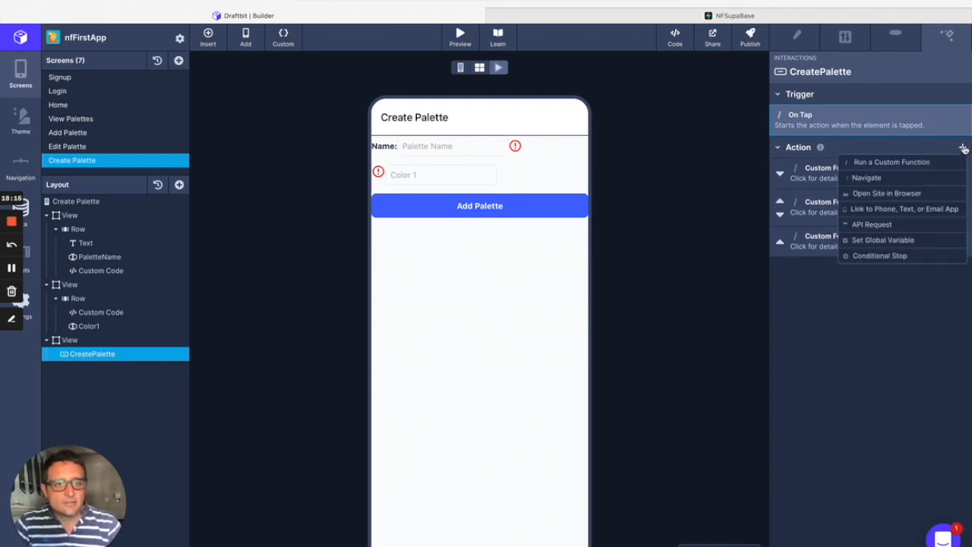
click(914, 225)
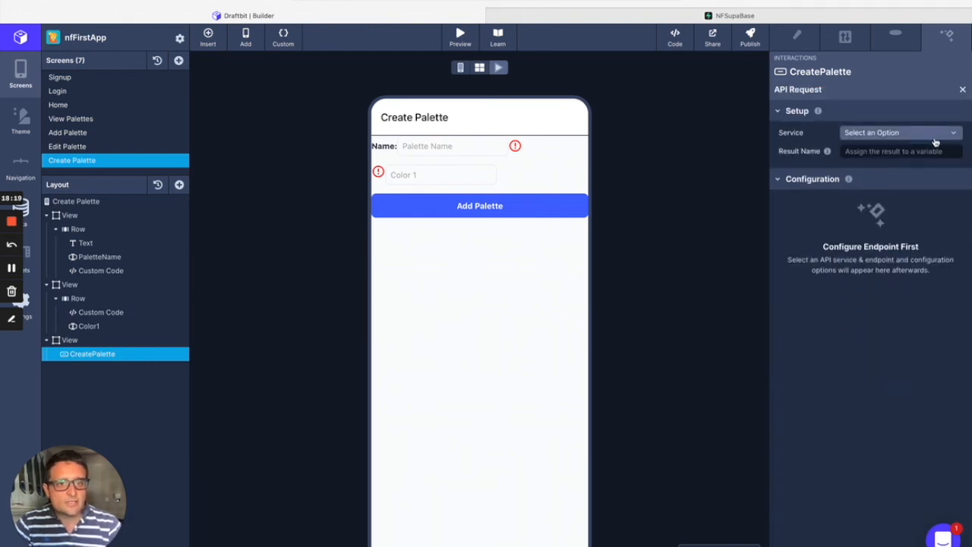
click(953, 134)
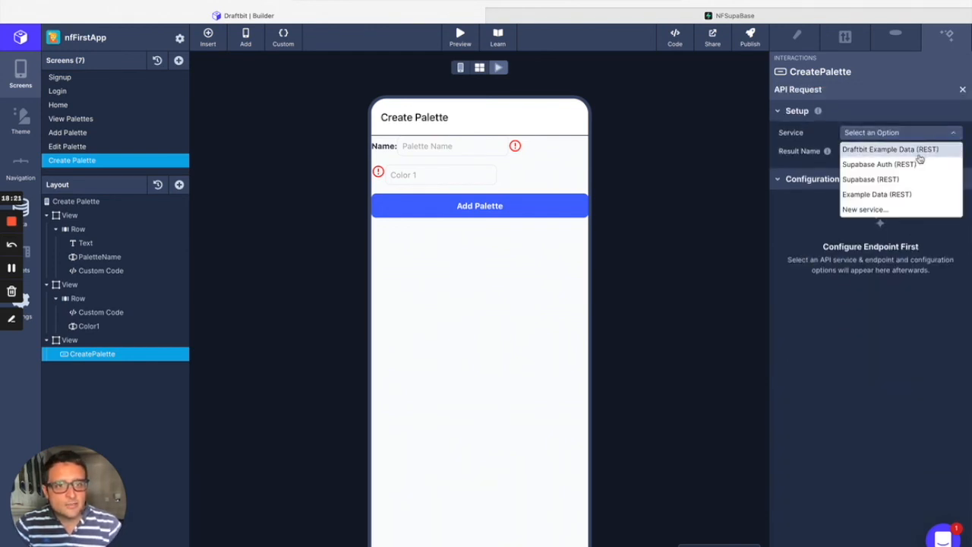
click(886, 184)
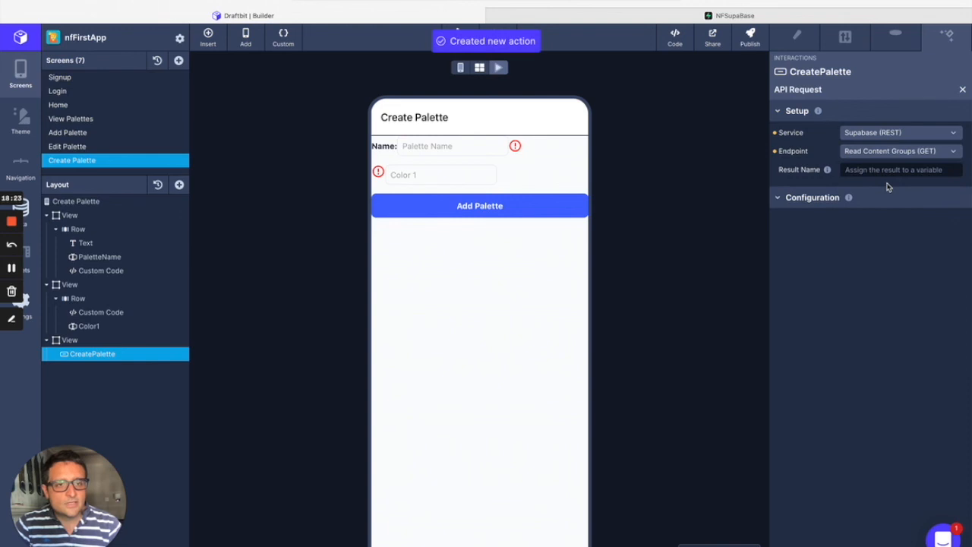
click(951, 152)
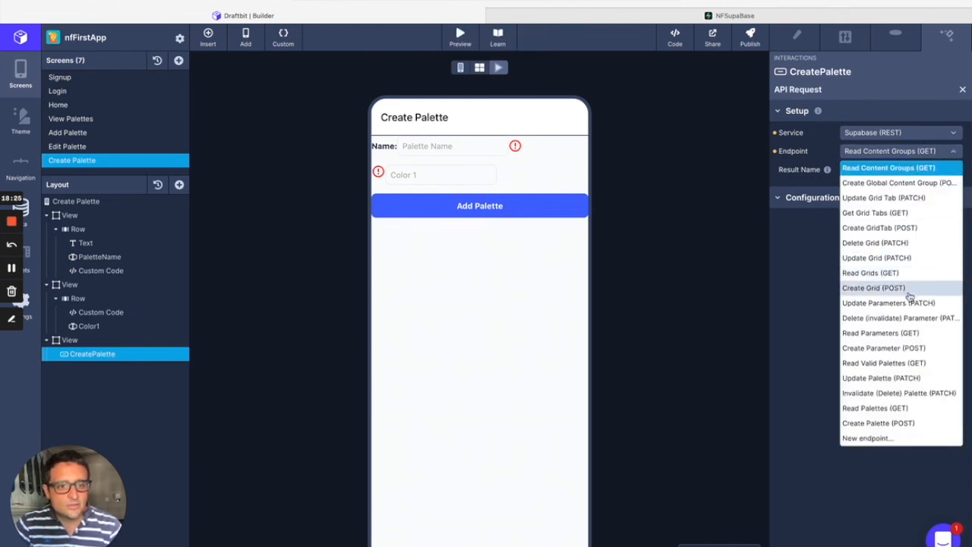
click(914, 423)
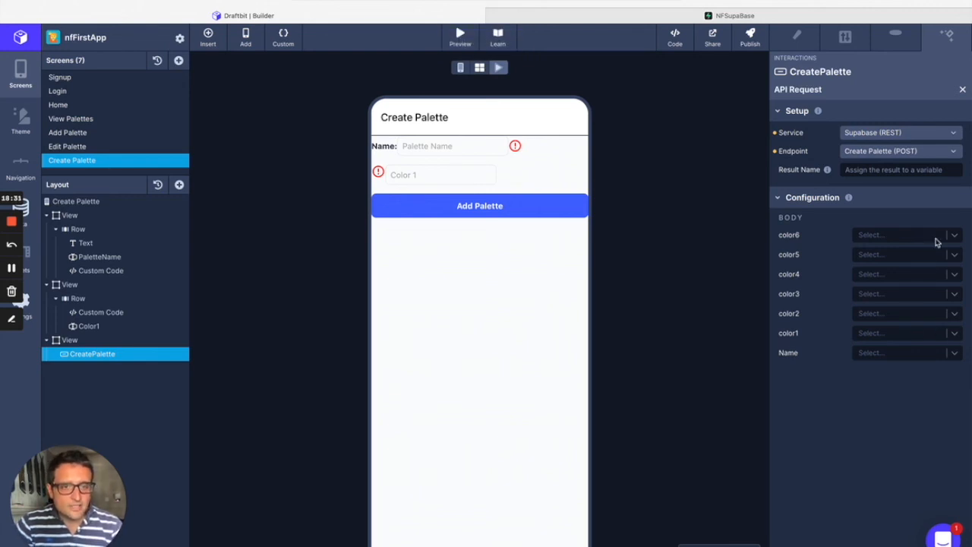
- Map the request body's Name field to the name state variable and its color1 field to the color1 state variable
click(954, 356)
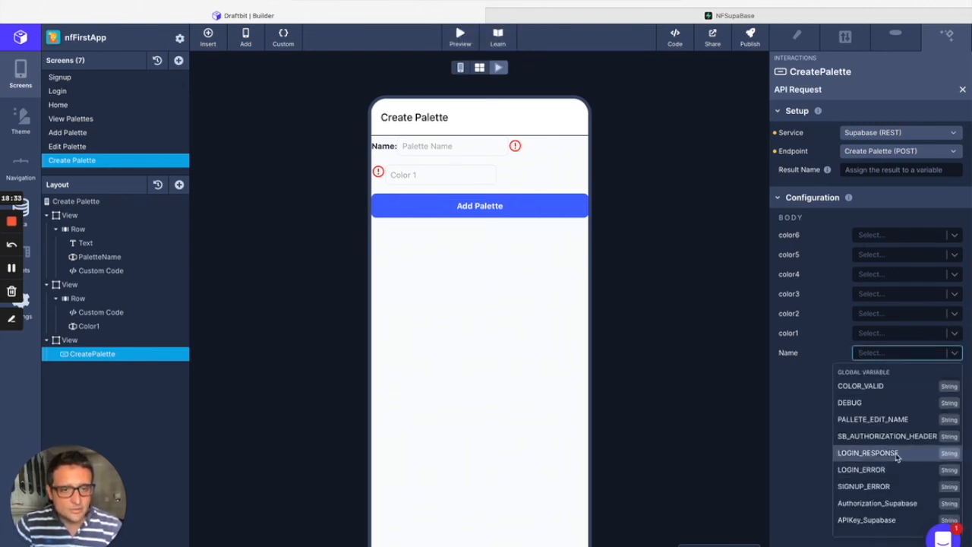
scroll(895, 456, down, 3)
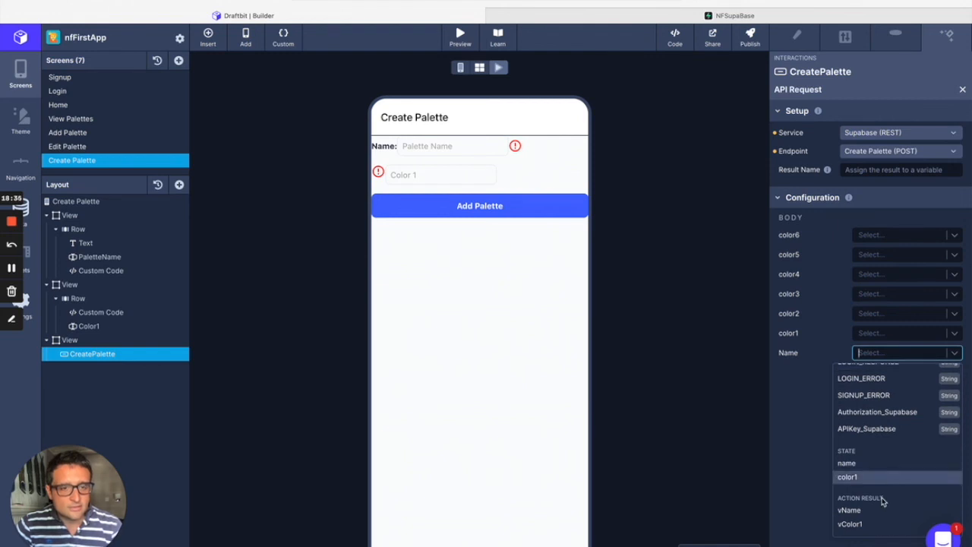
click(863, 465)
click(955, 335)
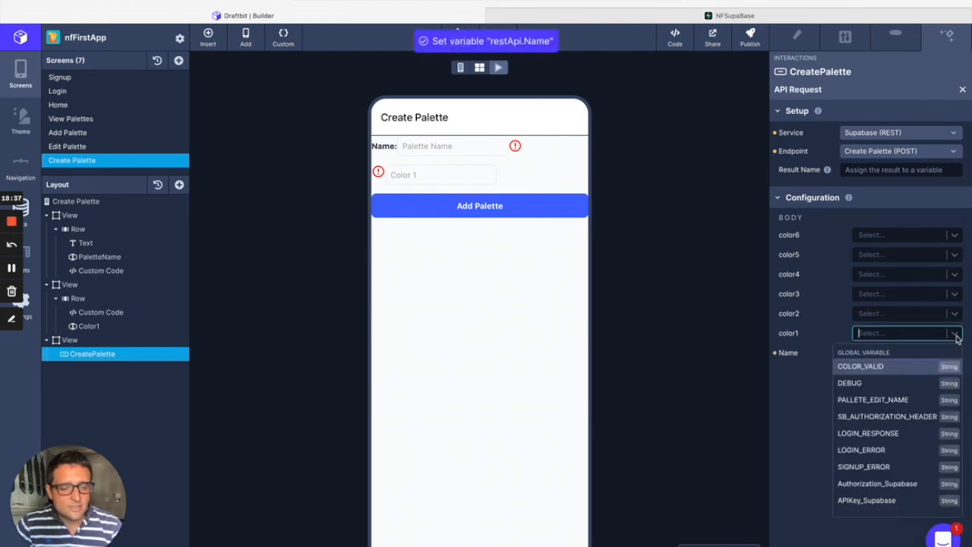
scroll(888, 456, down, 3)
click(878, 459)
- Map the request body's color2, color3 and color4 fields to the color1 state variable
click(958, 314)
scroll(890, 430, down, 3)
click(883, 435)
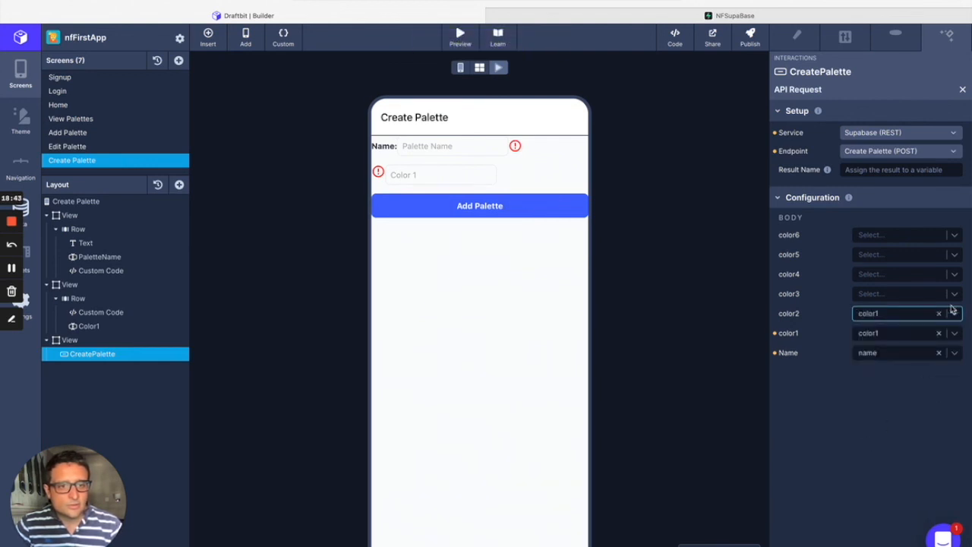
click(954, 294)
scroll(896, 358, down, 3)
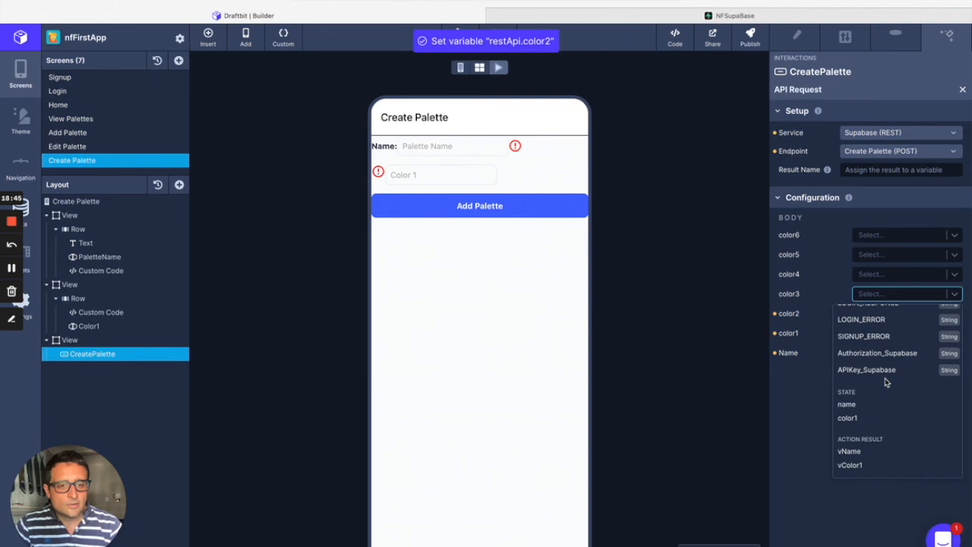
click(873, 420)
click(954, 275)
scroll(883, 394, down, 3)
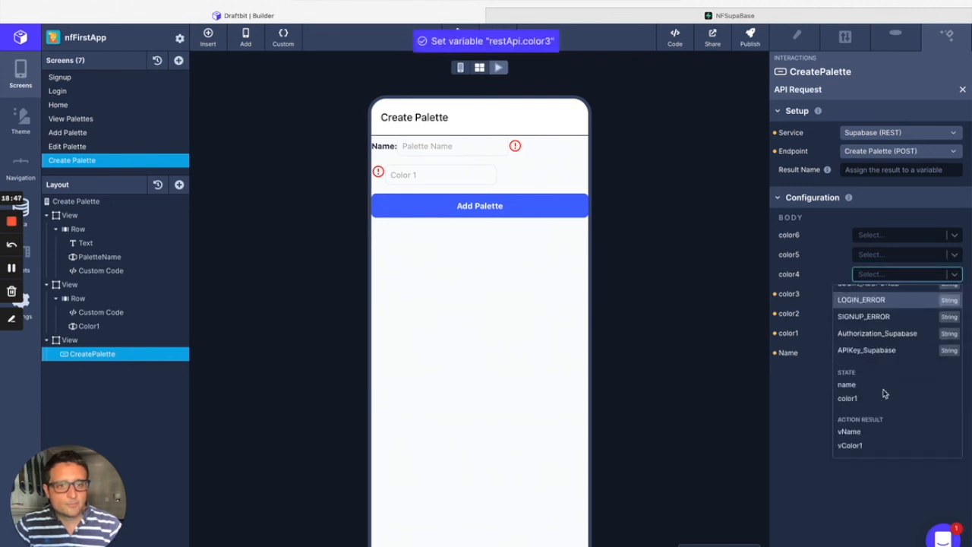
click(881, 398)
- Map the request body's color5 and color6 fields to the color1 state variable and close the API Request settings
click(953, 255)
scroll(887, 366, down, 3)
click(878, 382)
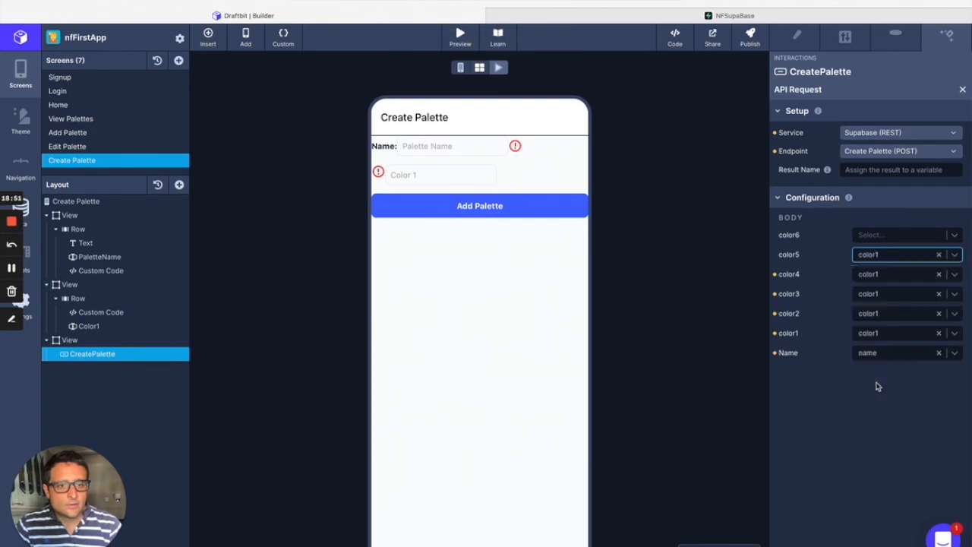
click(957, 237)
scroll(888, 353, down, 3)
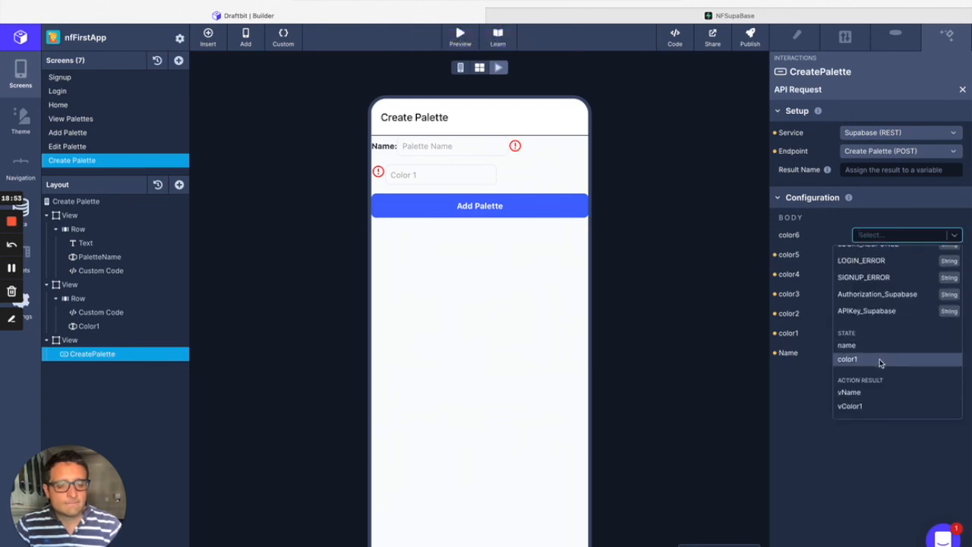
click(879, 360)
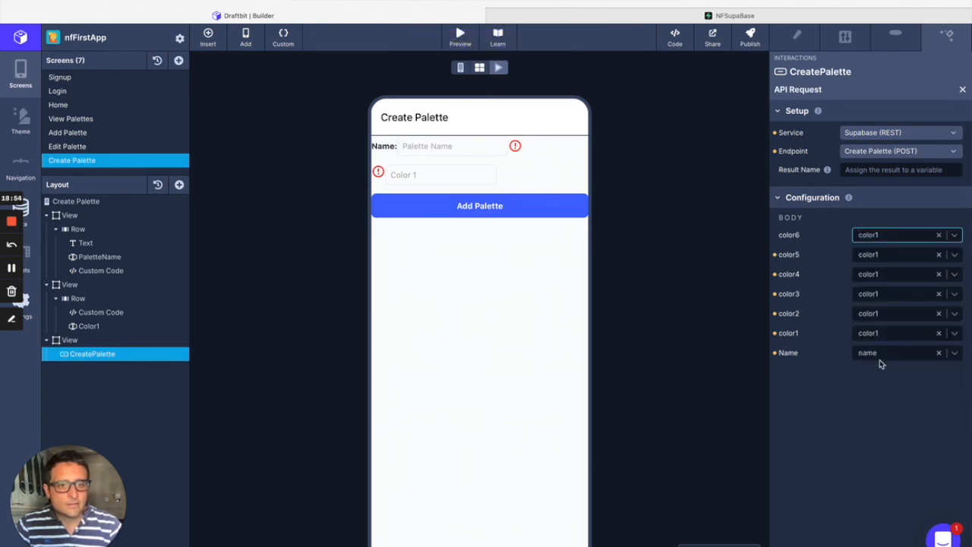
click(962, 91)
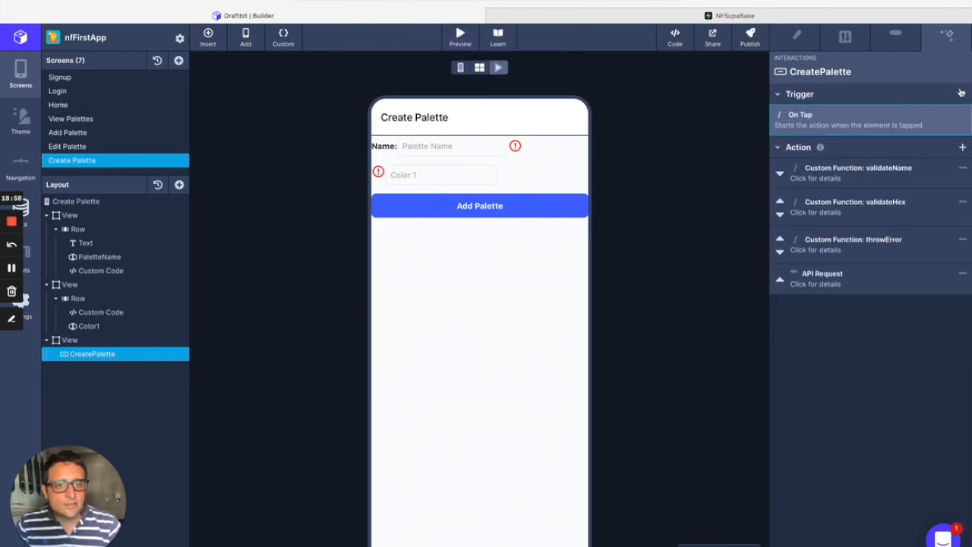
- Add a Navigate action after the API Request with Bottom Tab Navigator as its destination
click(963, 148)
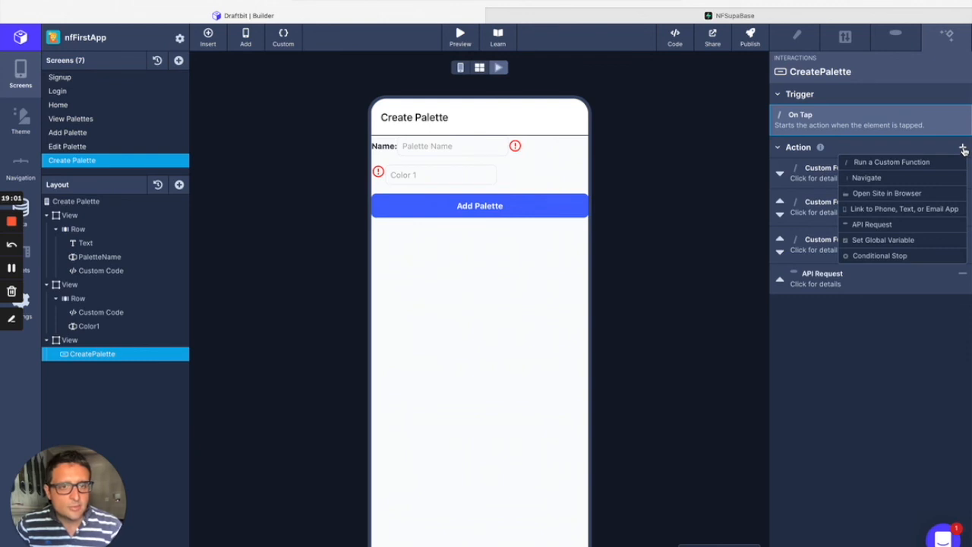
click(887, 179)
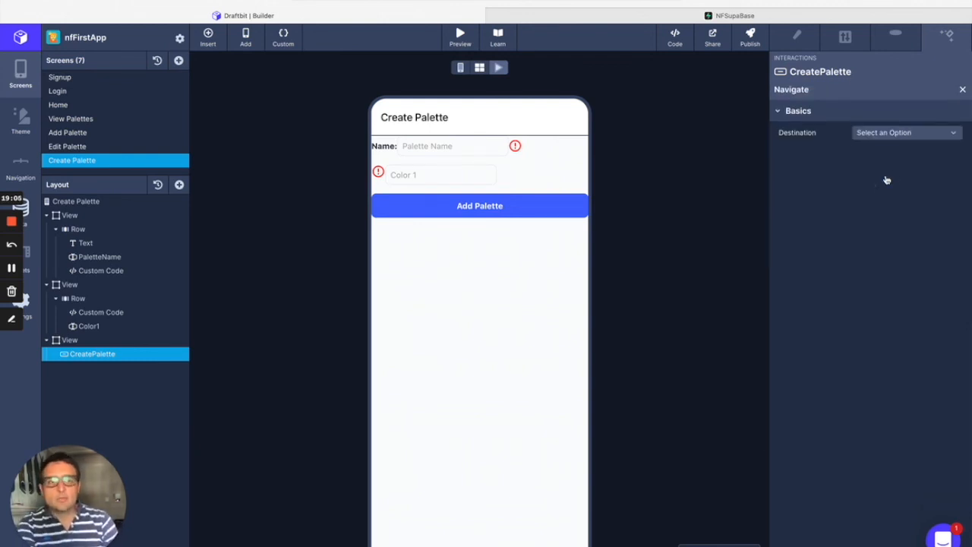
click(921, 135)
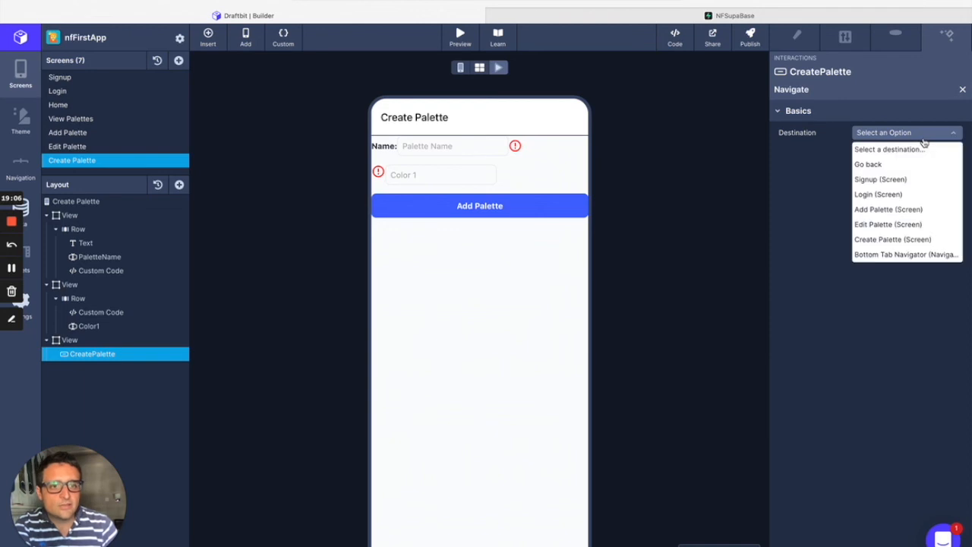
click(932, 255)
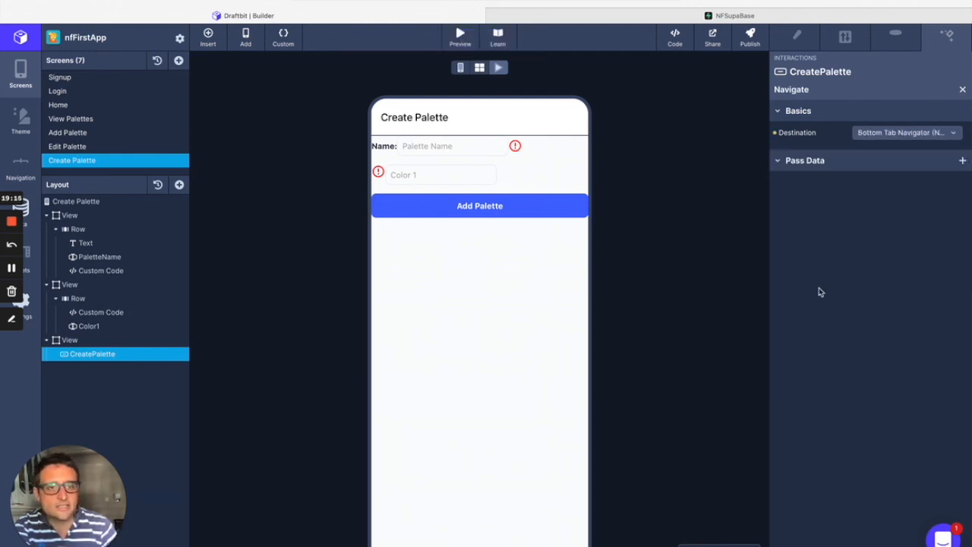
click(793, 161)
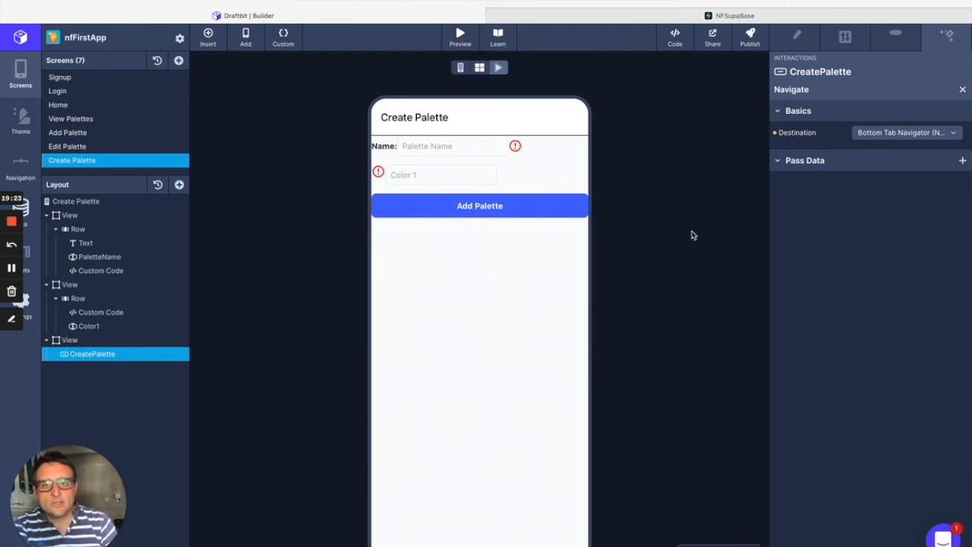
- Test the form by submitting a palette named "My demo palette" with 00ff00 as Color 1
click(433, 147)
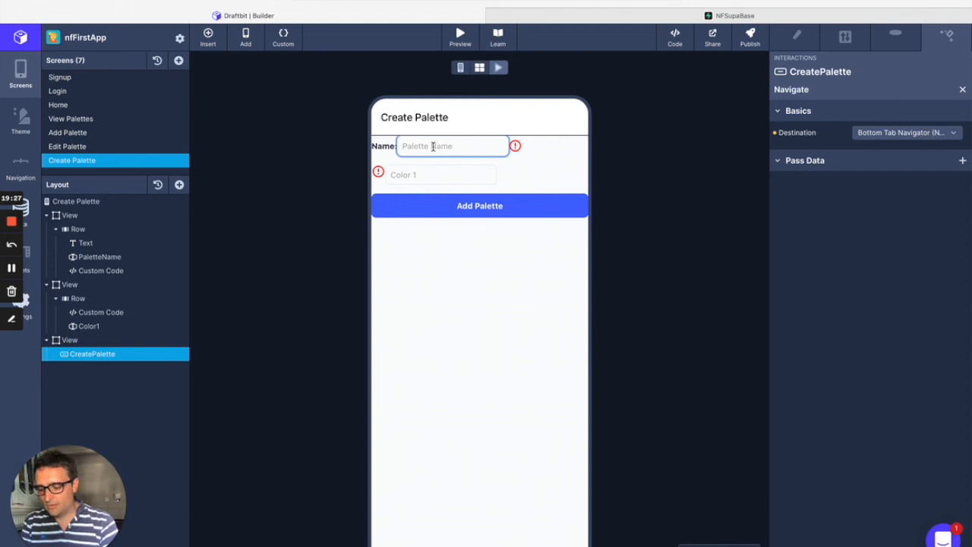
text(My demo palette)
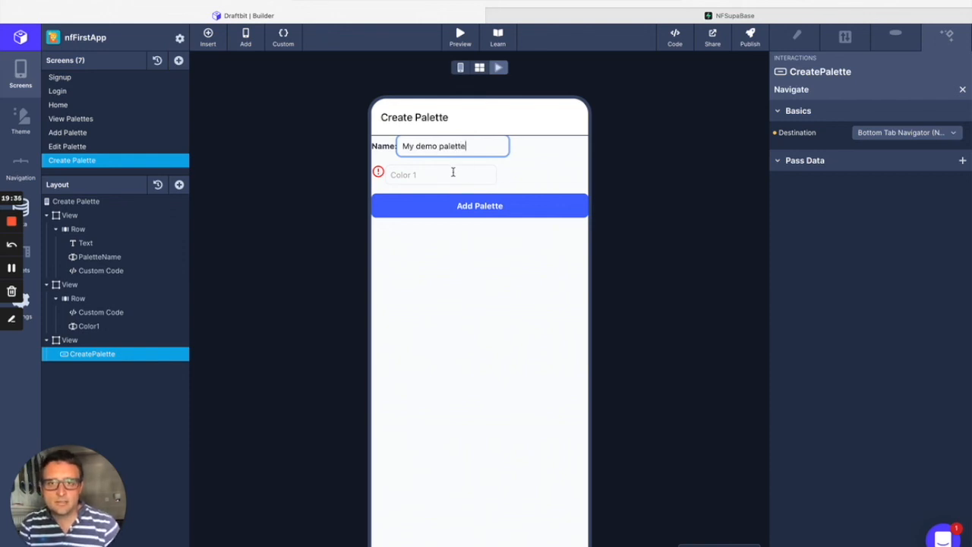
click(453, 174)
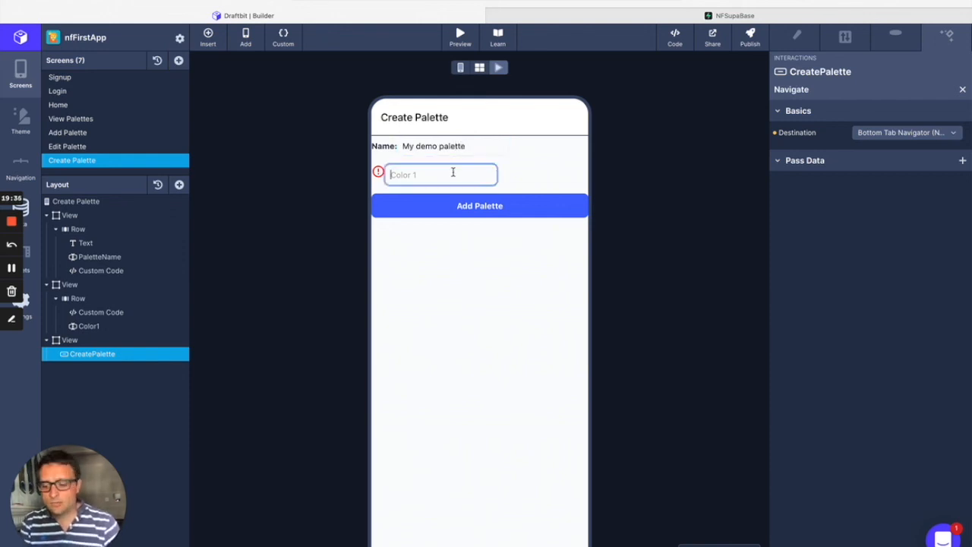
text(00ff00)
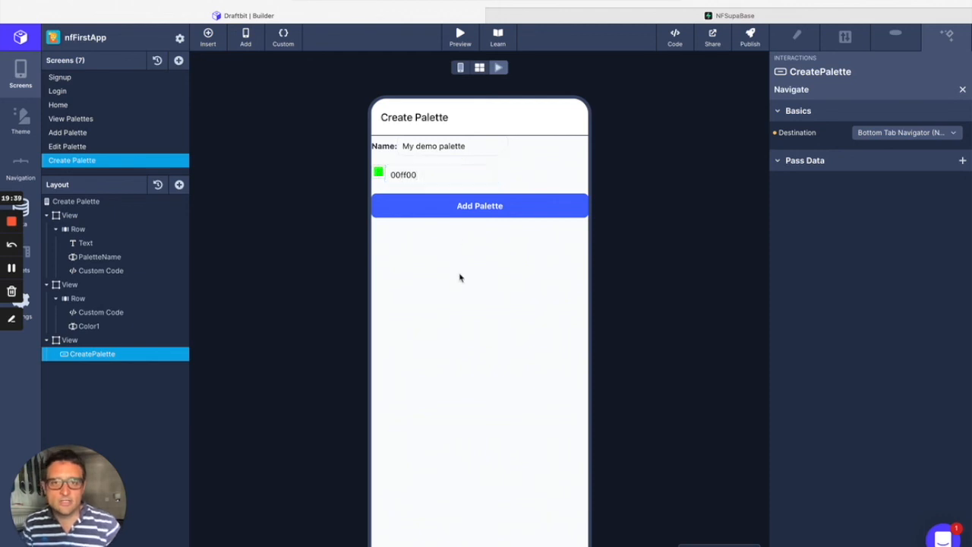
click(479, 213)
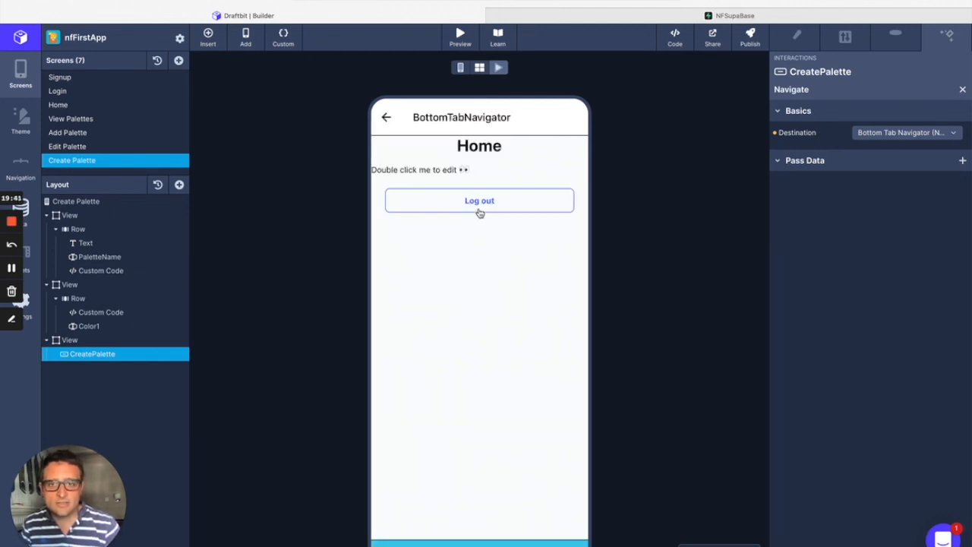
- Check for "My demo palette" on the View Palettes screen and in the refreshed palettes table in Supabase
click(84, 120)
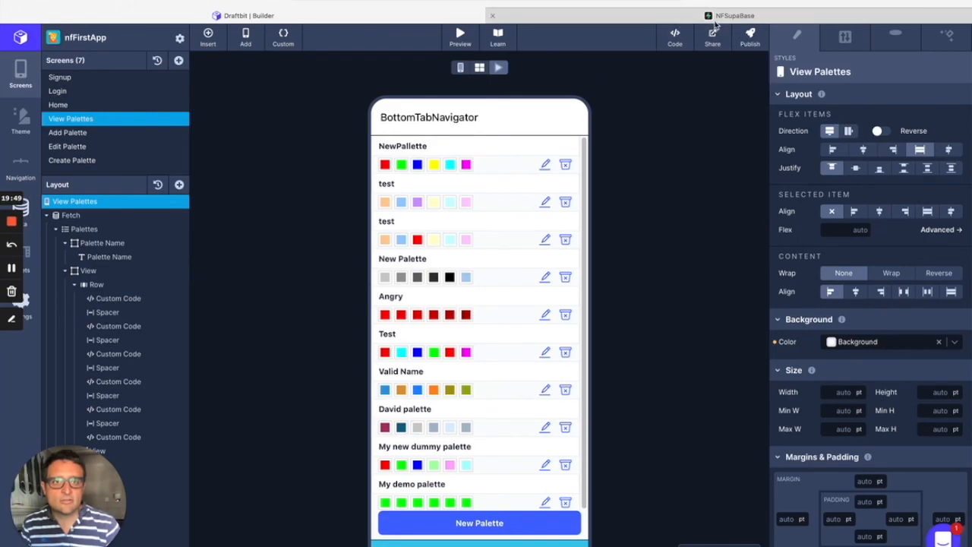
click(735, 16)
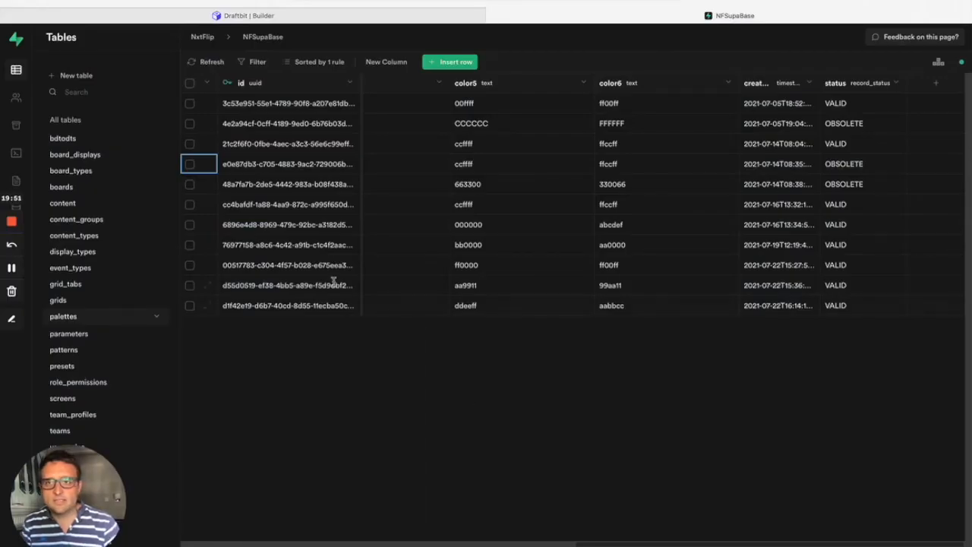
click(213, 67)
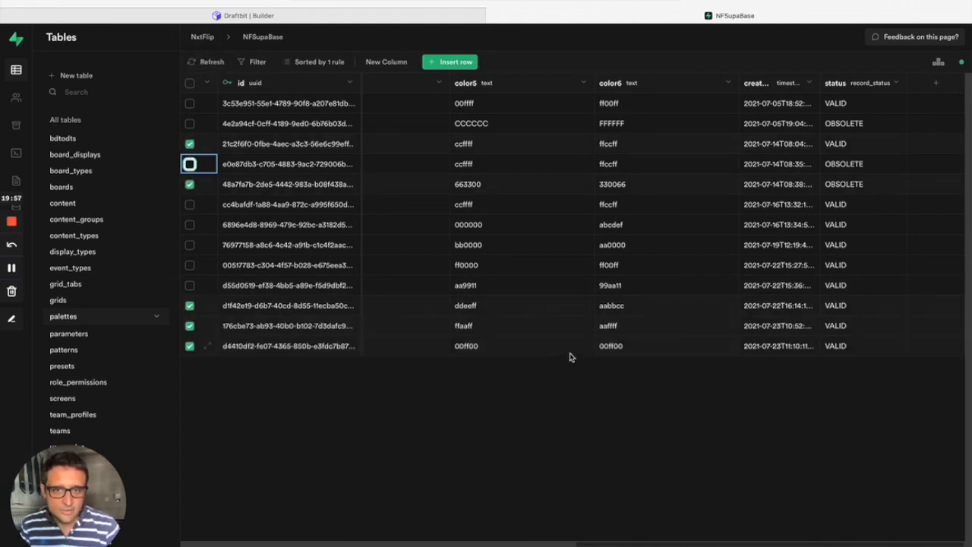
scroll(492, 348, left, 5)
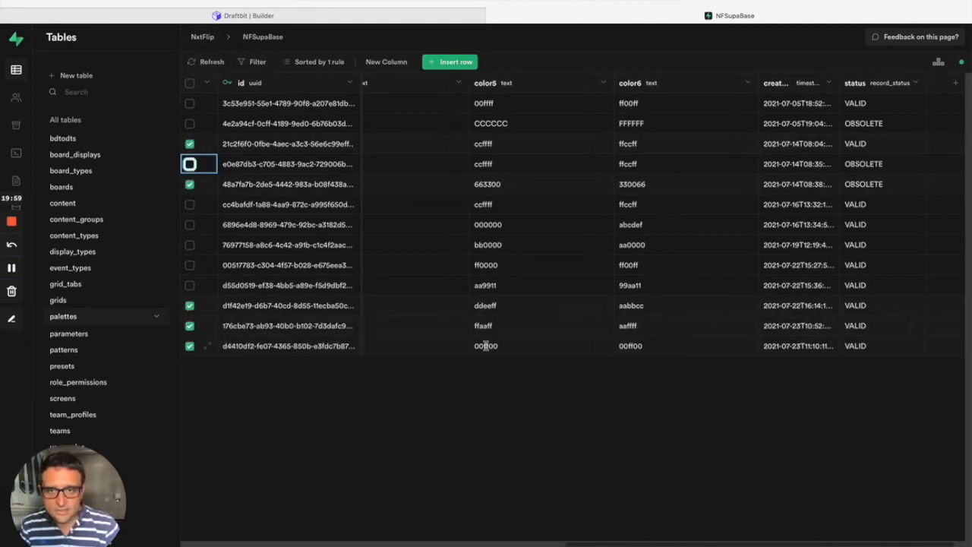
scroll(485, 346, left, 8)
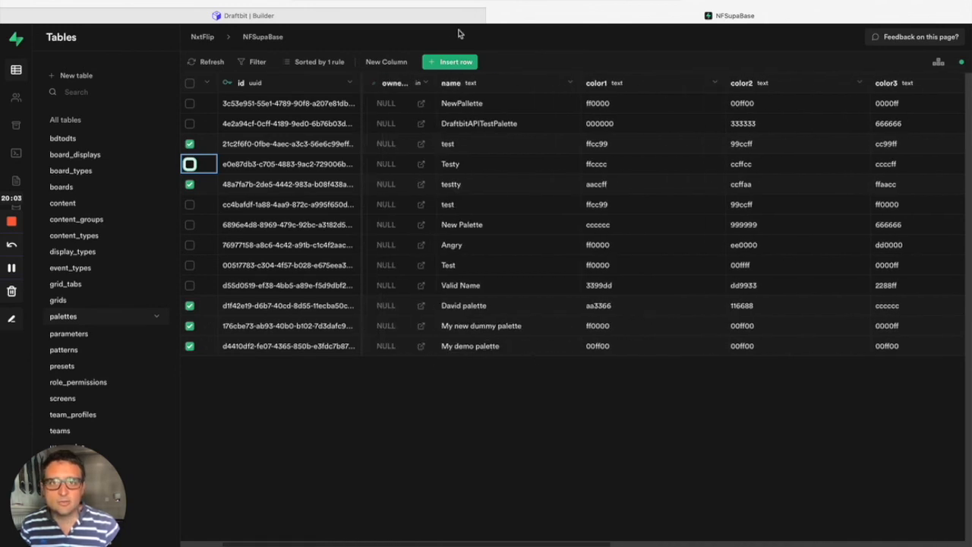
- Switch back to Draftbit and reopen the Create Palette screen
click(359, 11)
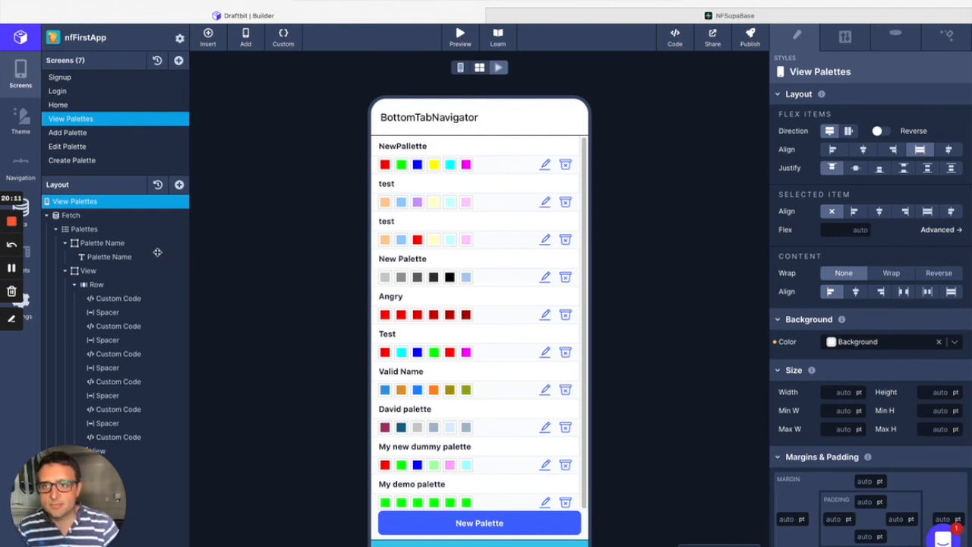
click(90, 162)
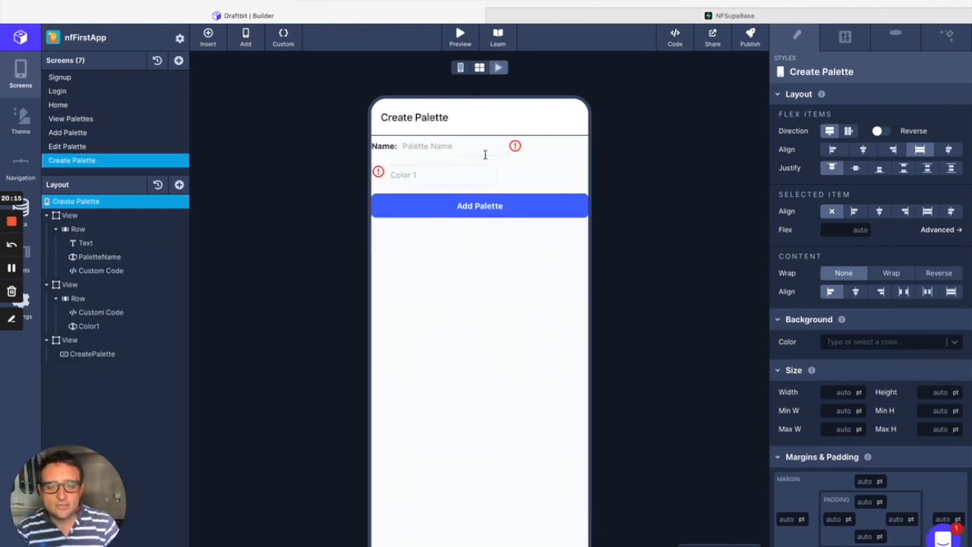